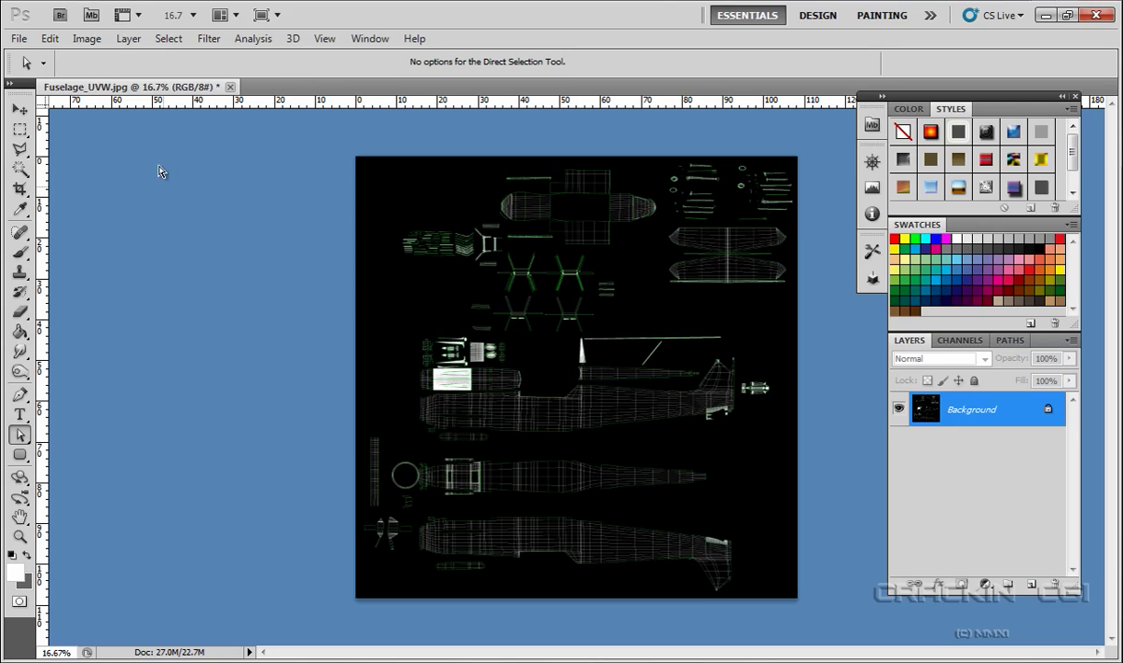
Step: Create a new empty layer above the Background of the fuselage UV layout
click(134, 42)
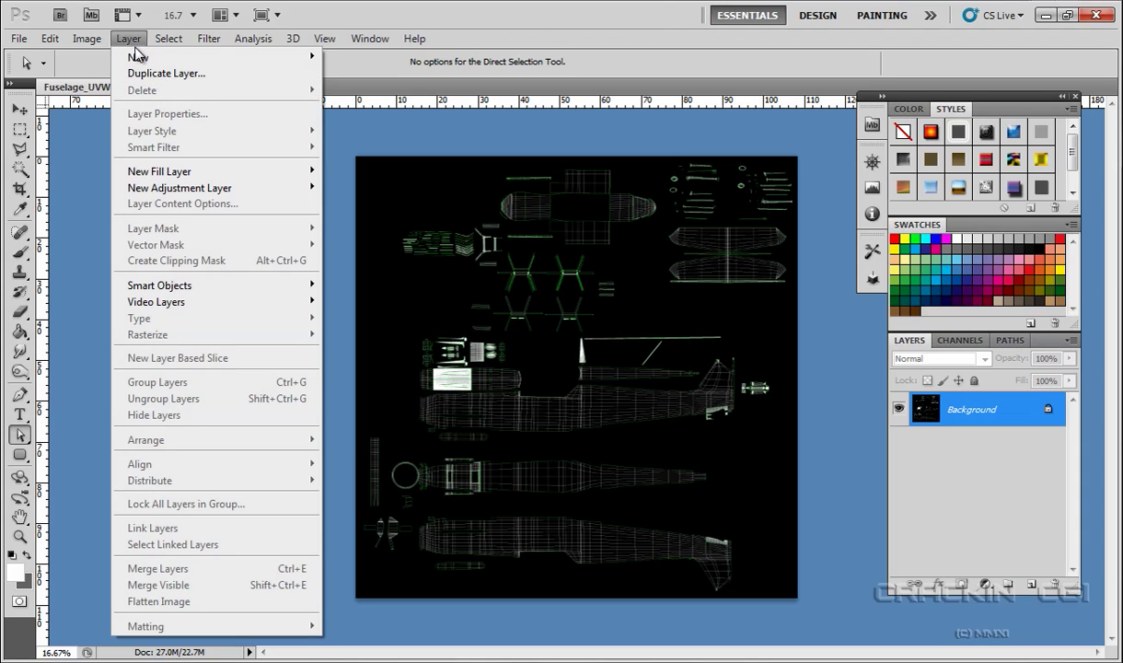
mouse_move(137, 59)
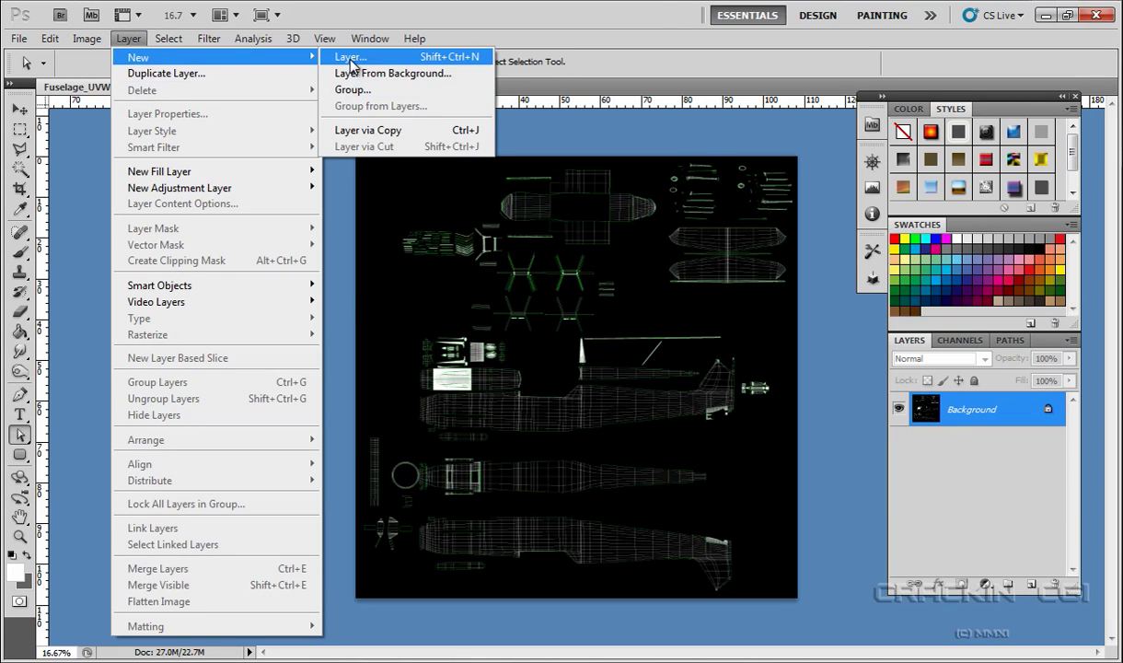
click(339, 59)
click(670, 199)
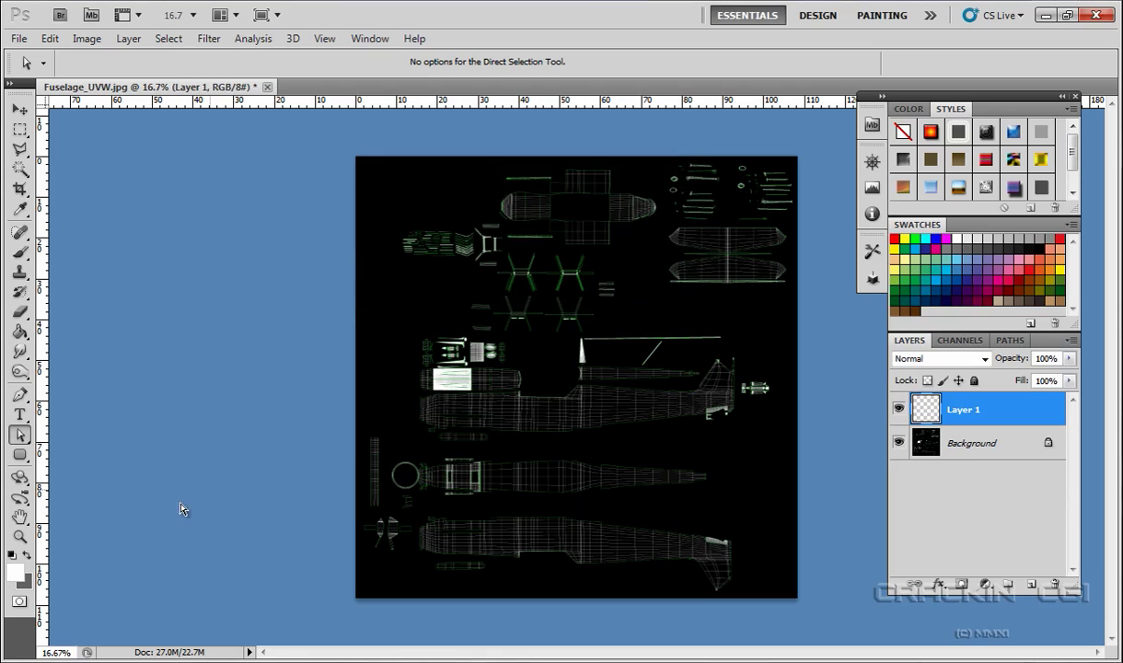
Step: Fill the new layer with white using the Paint Bucket and lower its opacity to 30%
click(20, 333)
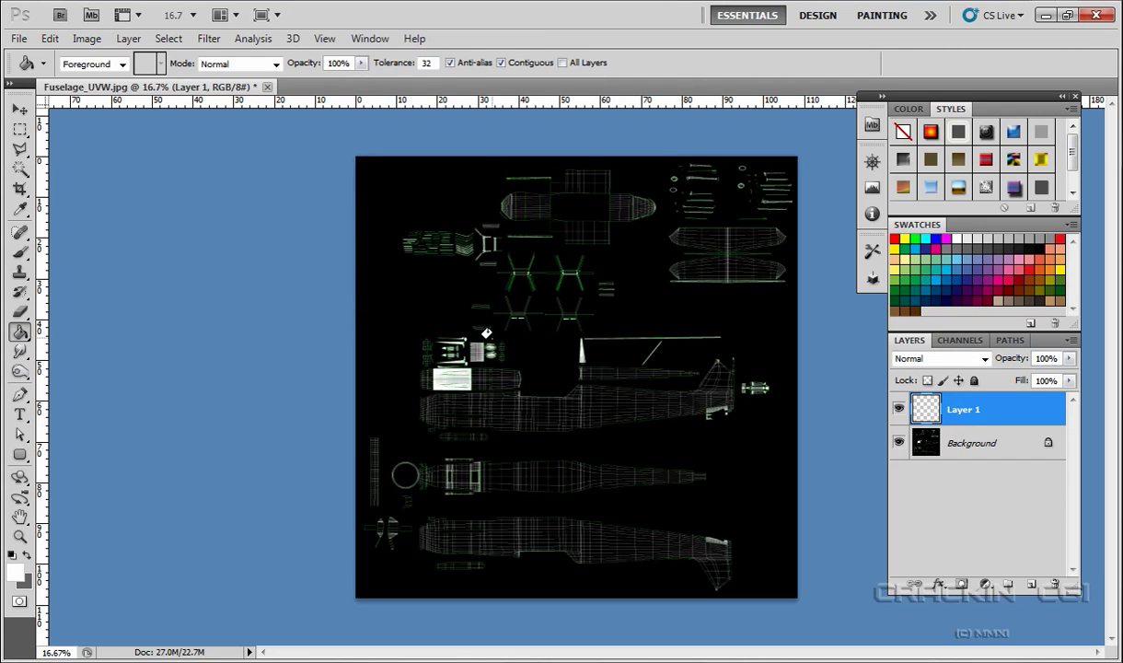
click(487, 333)
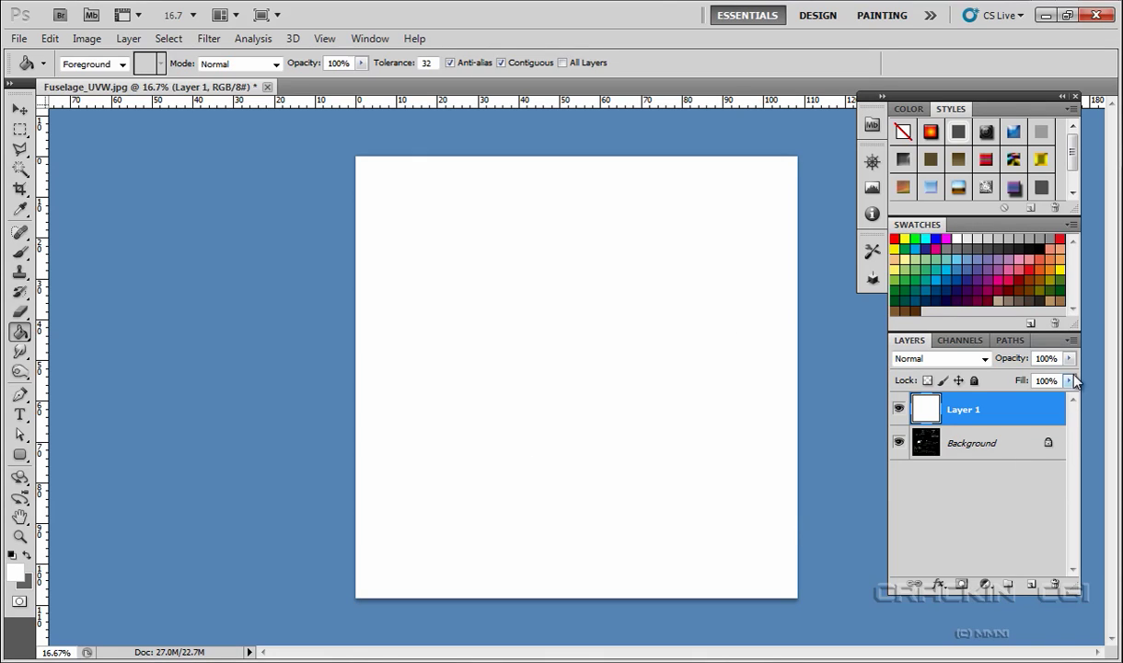
click(1068, 358)
drag(1069, 377, 1009, 379)
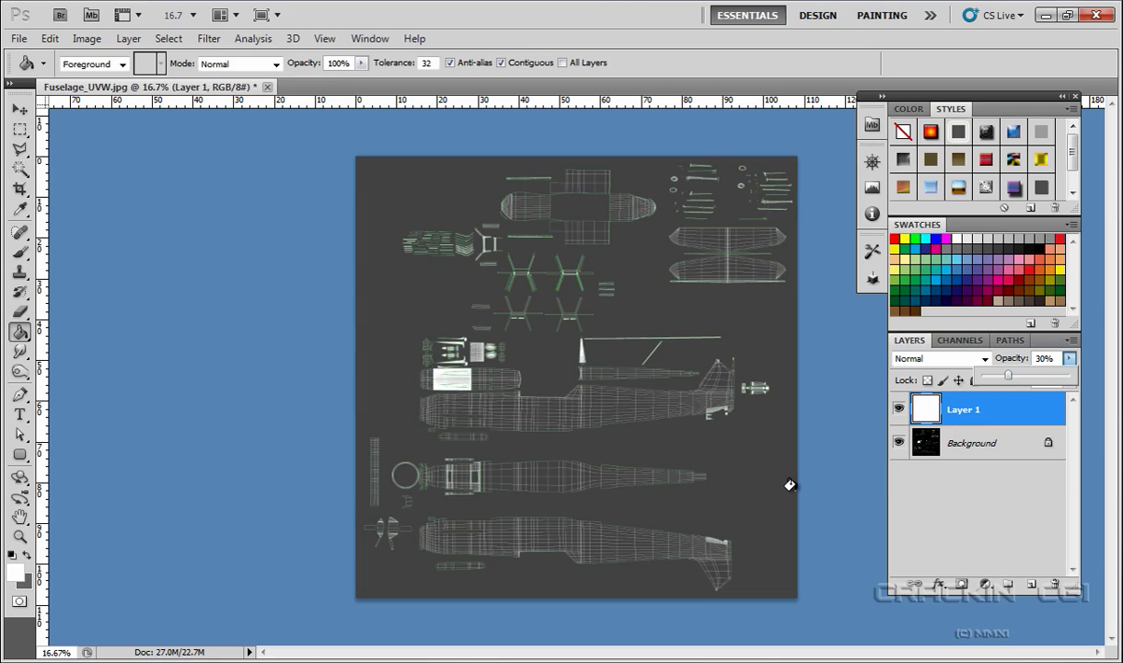
Step: Arrange the 109_Right.jpg reference drawing in a narrower window over the UV layout, with the panels moved clear and frames E to G in view
click(20, 434)
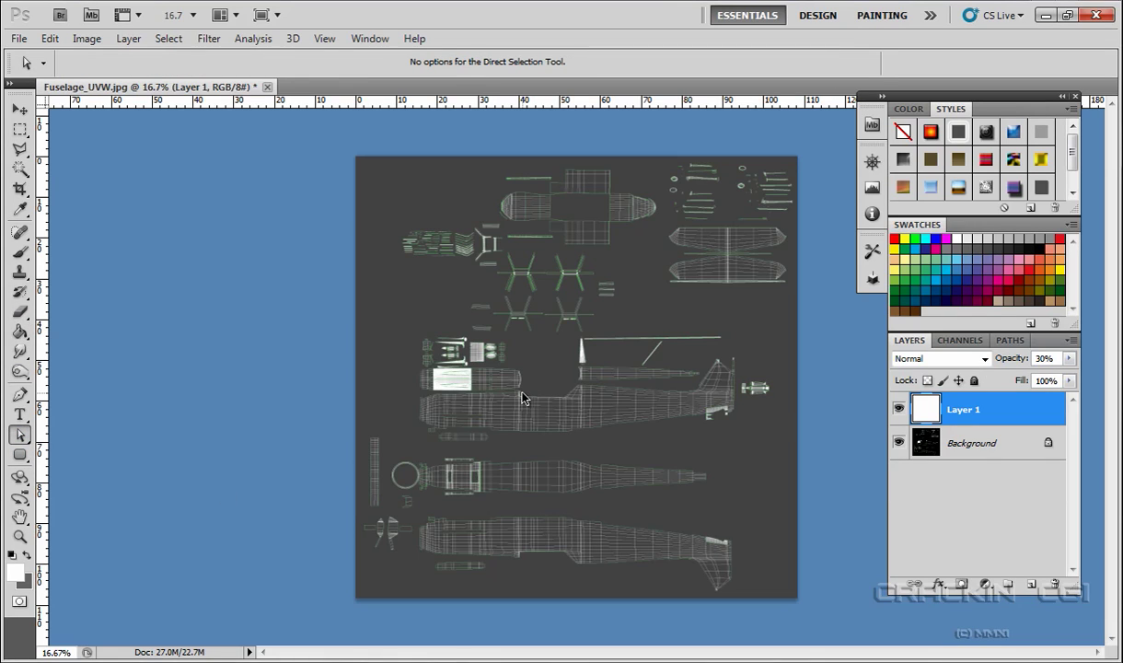
alt+scroll(521, 398, up, 3)
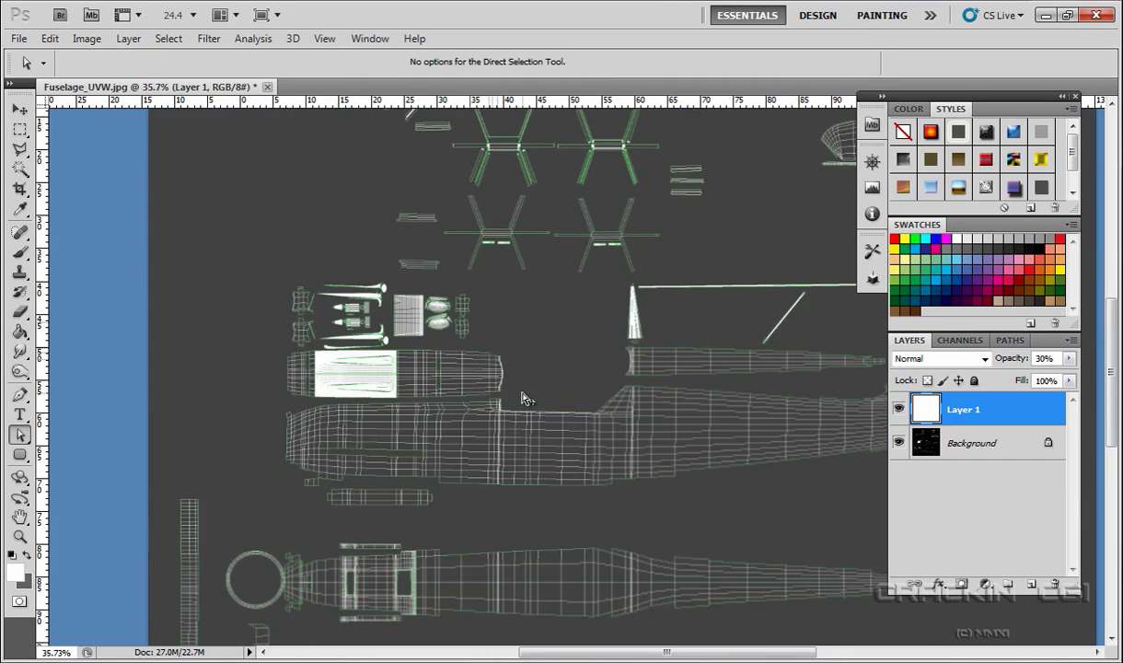
alt+scroll(521, 398, up, 2)
alt+scroll(527, 396, up, 2)
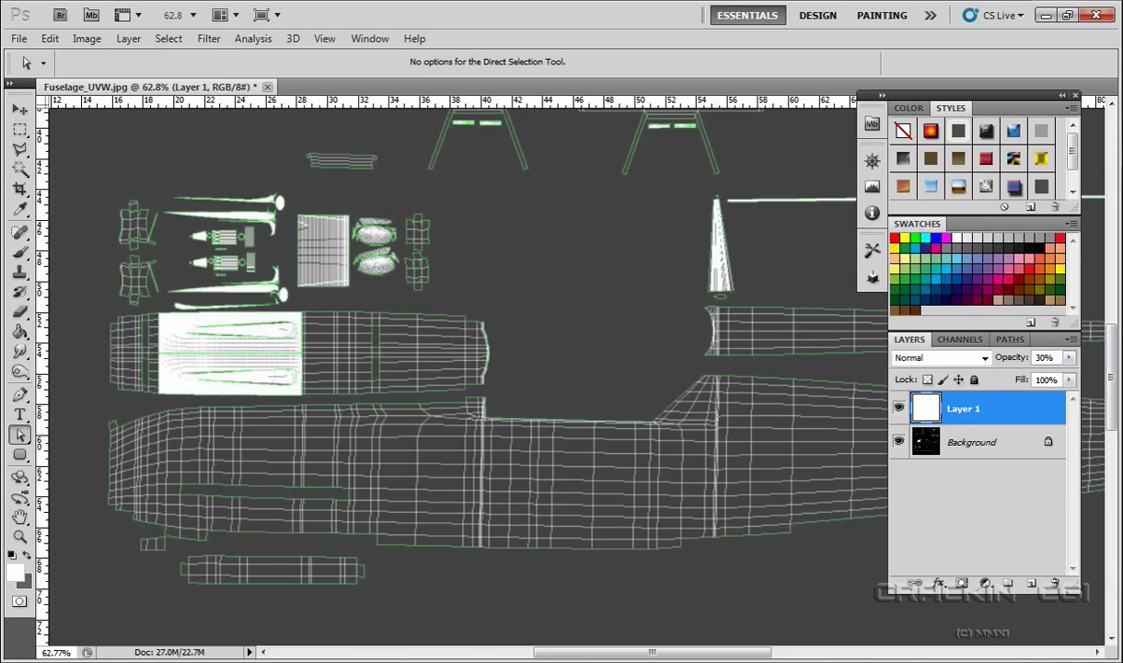
click(68, 163)
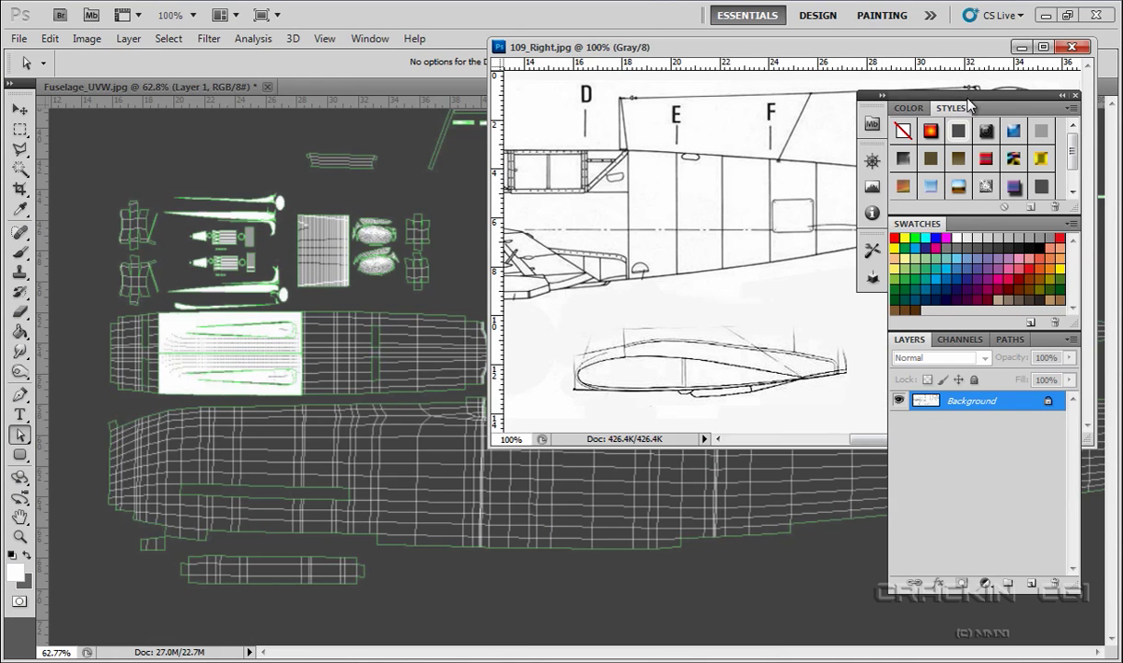
drag(962, 99, 161, 586)
drag(488, 276, 526, 280)
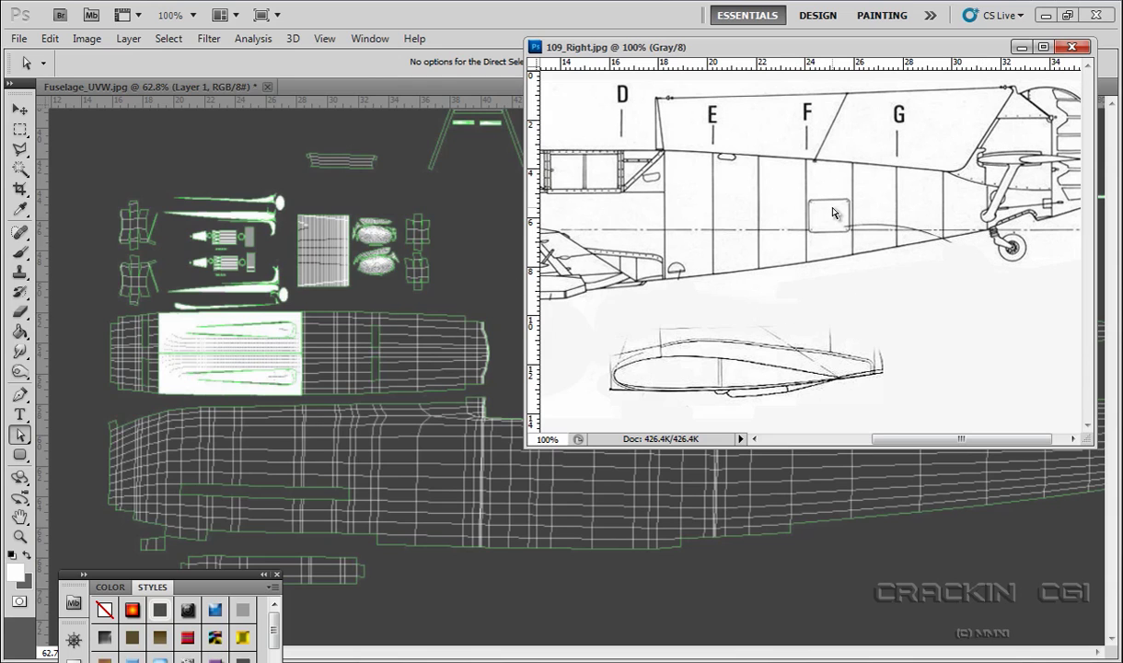
drag(525, 276, 711, 276)
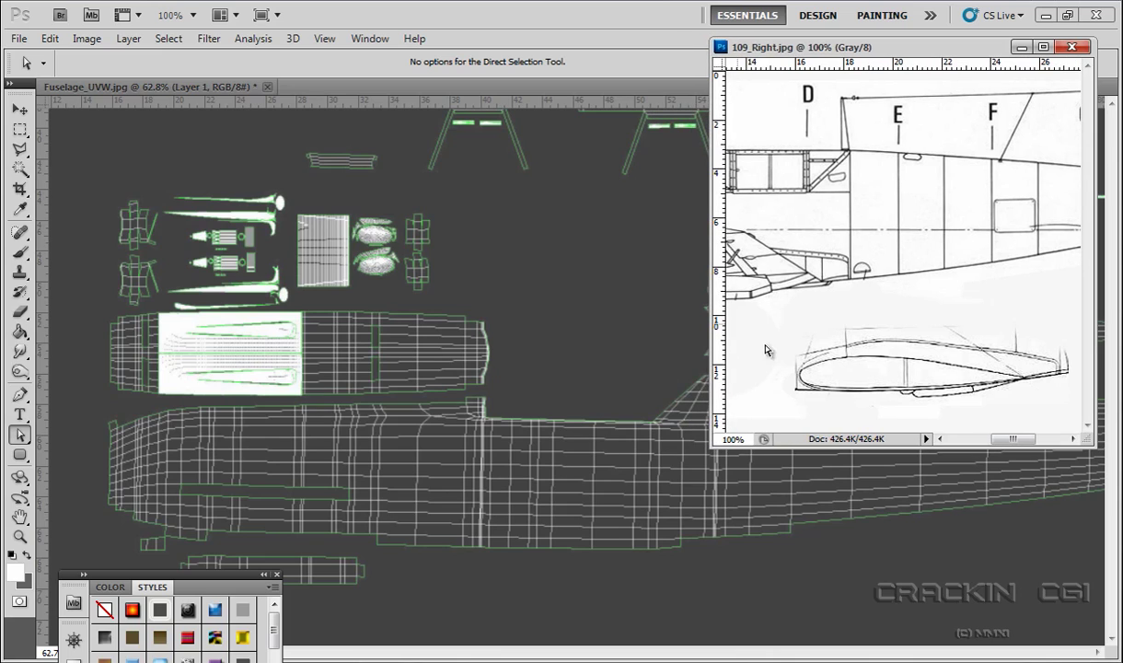
drag(1013, 439, 1022, 449)
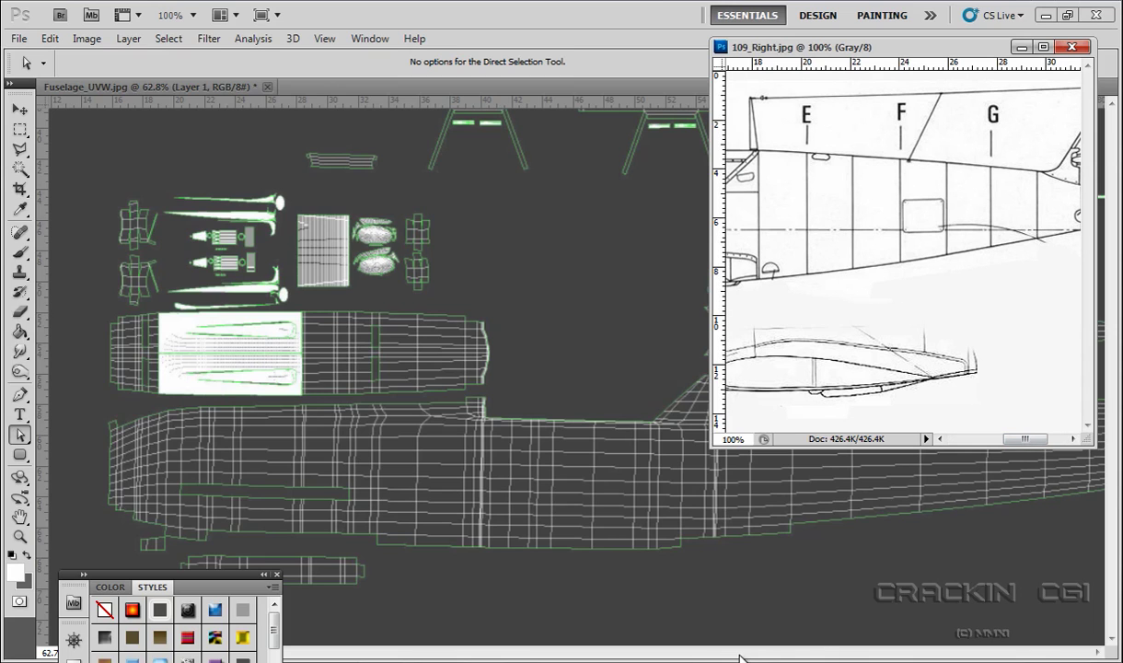
Step: Return to Fuselage_UVW.jpg and set the Brush tool to 1 px with dark grey as the foreground colour
click(223, 83)
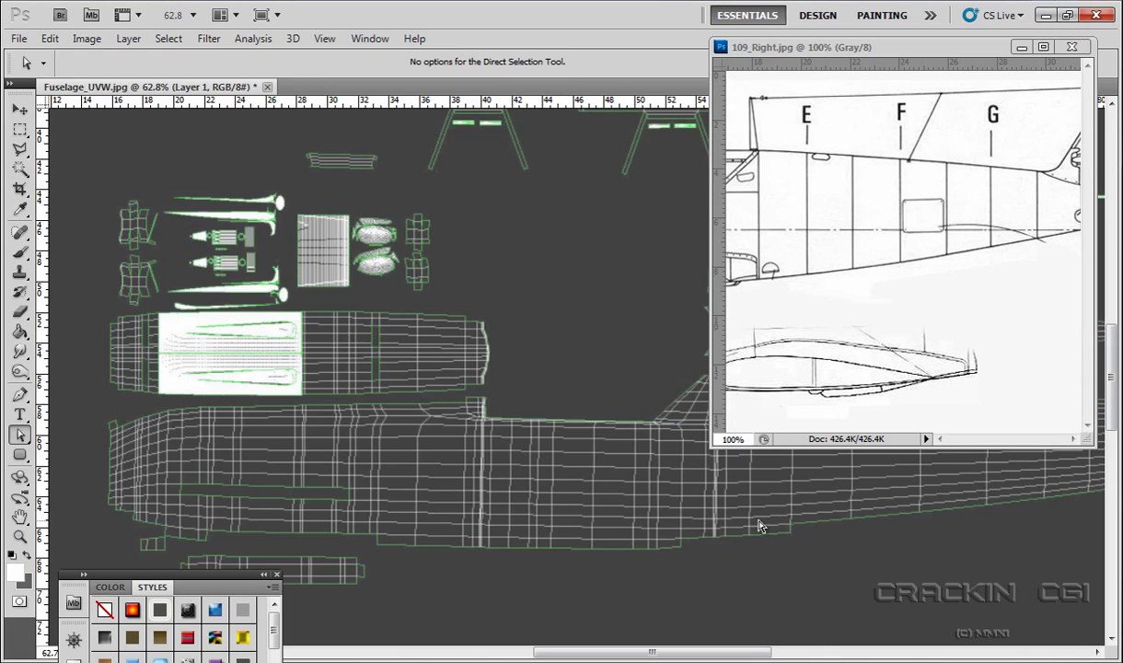
drag(753, 655, 877, 656)
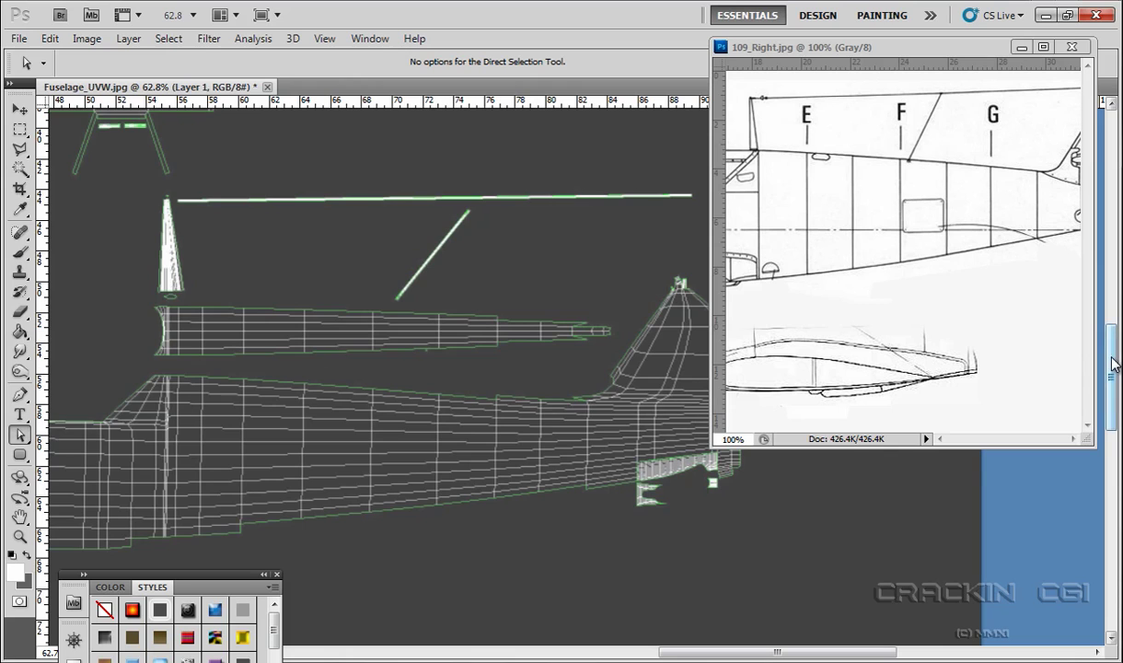
mouse_move(1112, 367)
mouse_down()
mouse_move(1119, 552)
mouse_move(1117, 353)
mouse_up()
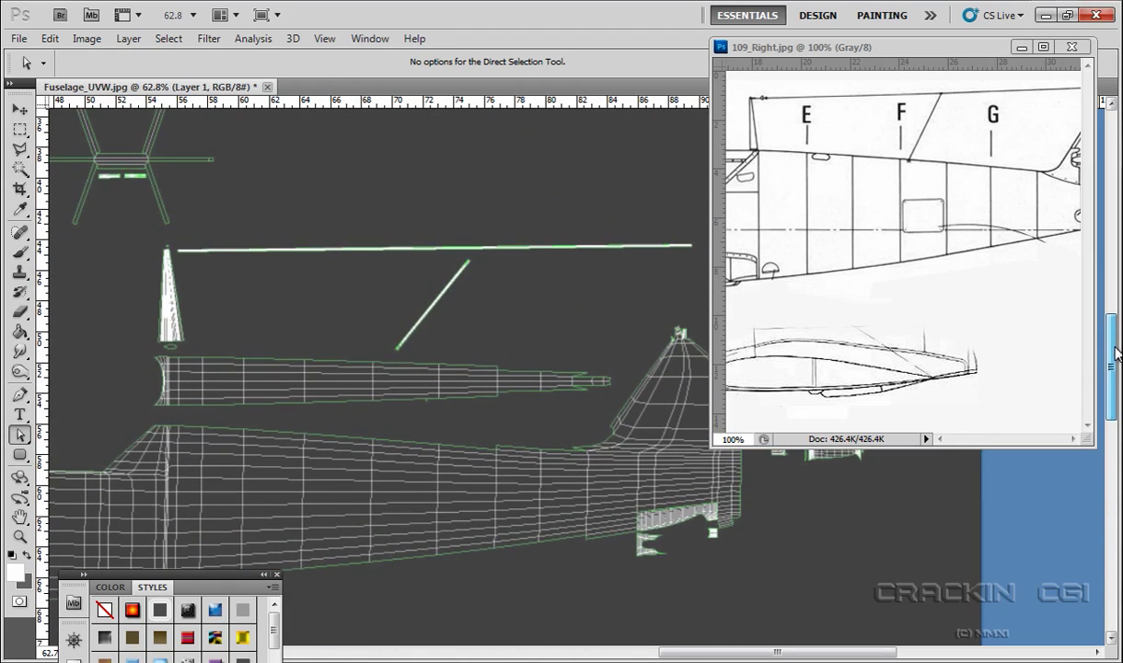
click(23, 257)
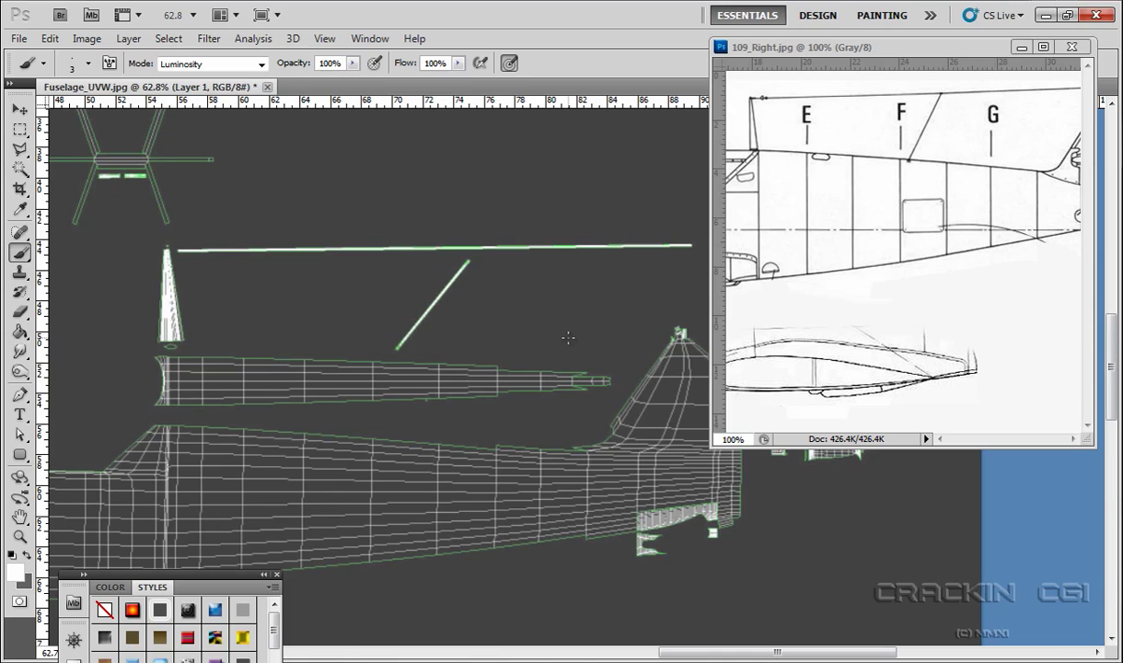
click(89, 64)
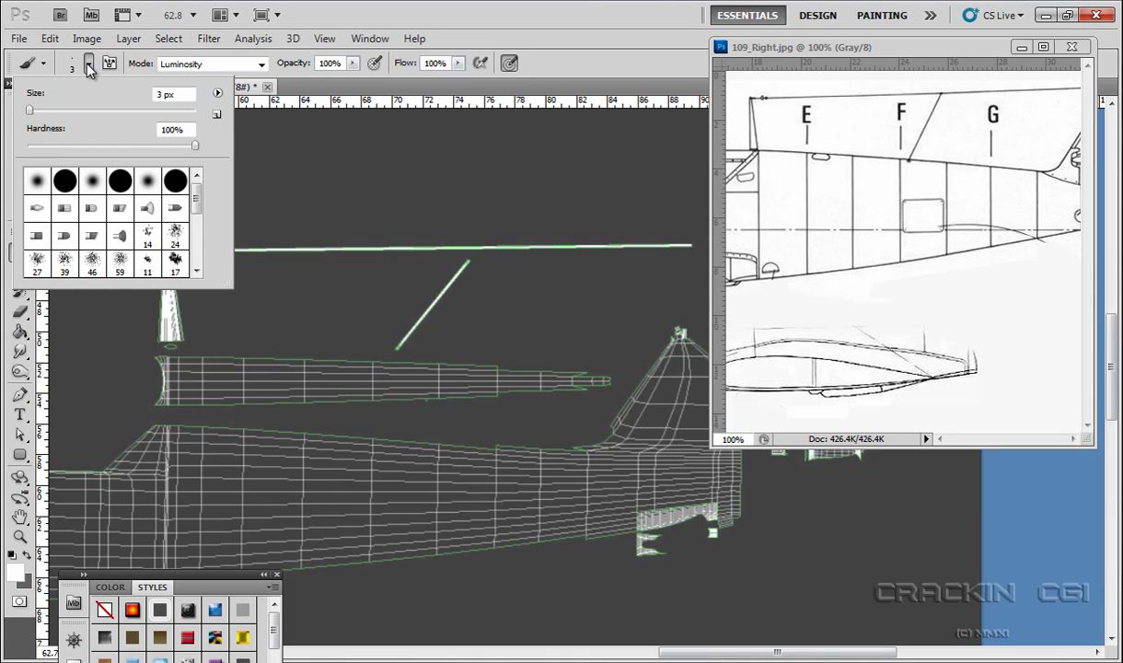
drag(29, 110, 25, 110)
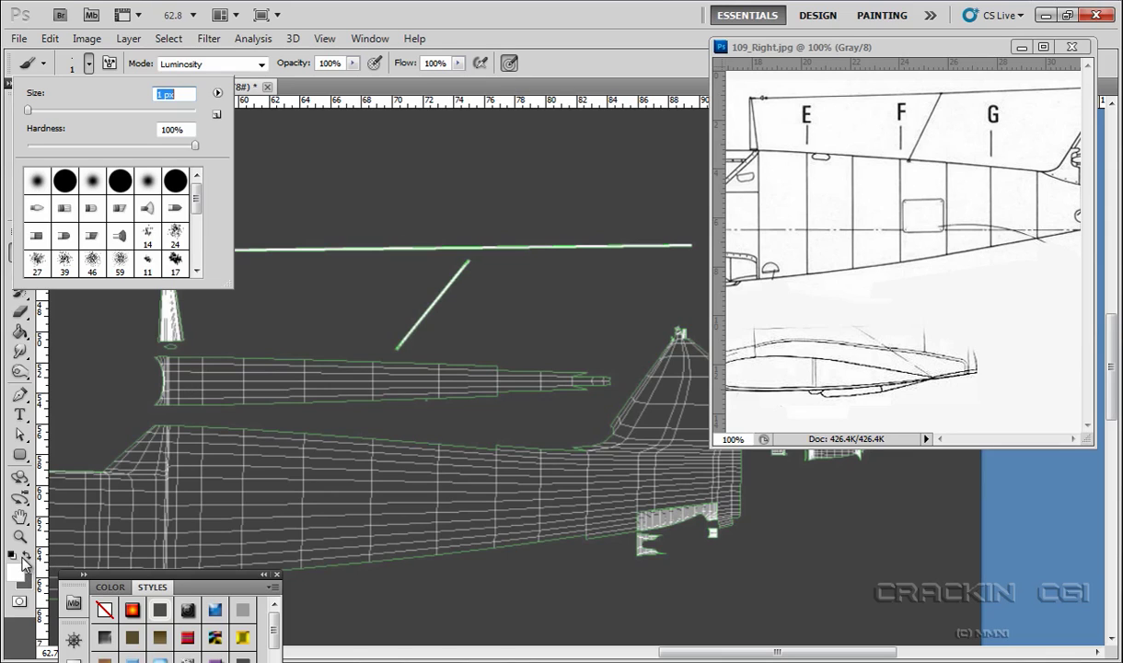
key(Return)
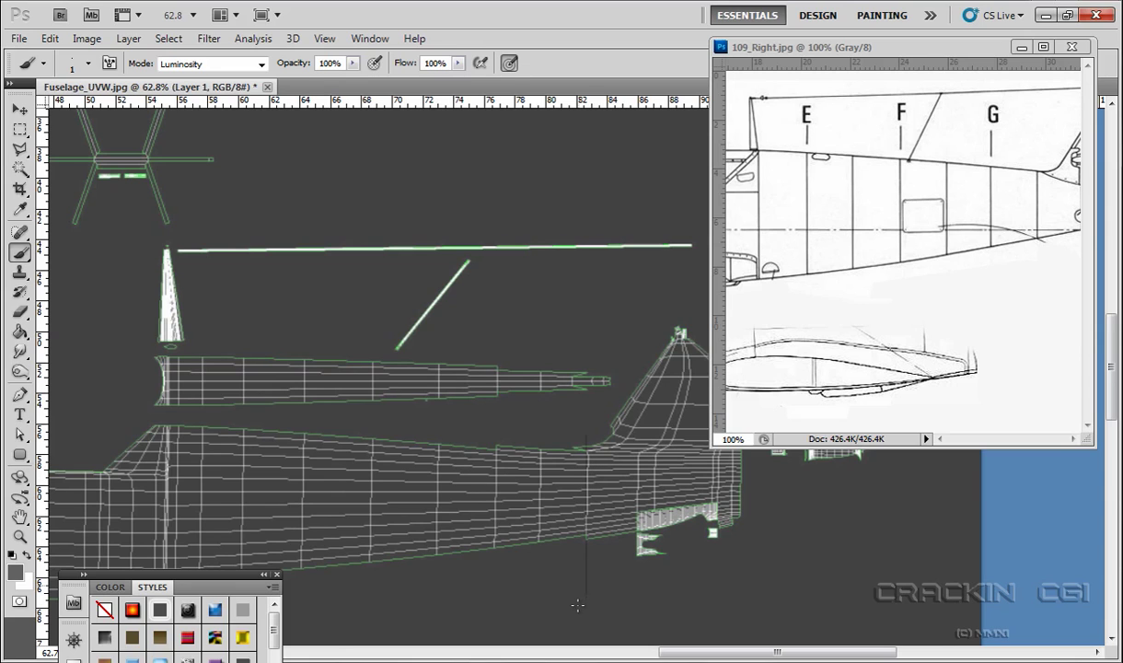
Step: Draw a straight vertical panel line at the front of the tail fin, down through all the fuselage views
scroll(577, 631, down, 4)
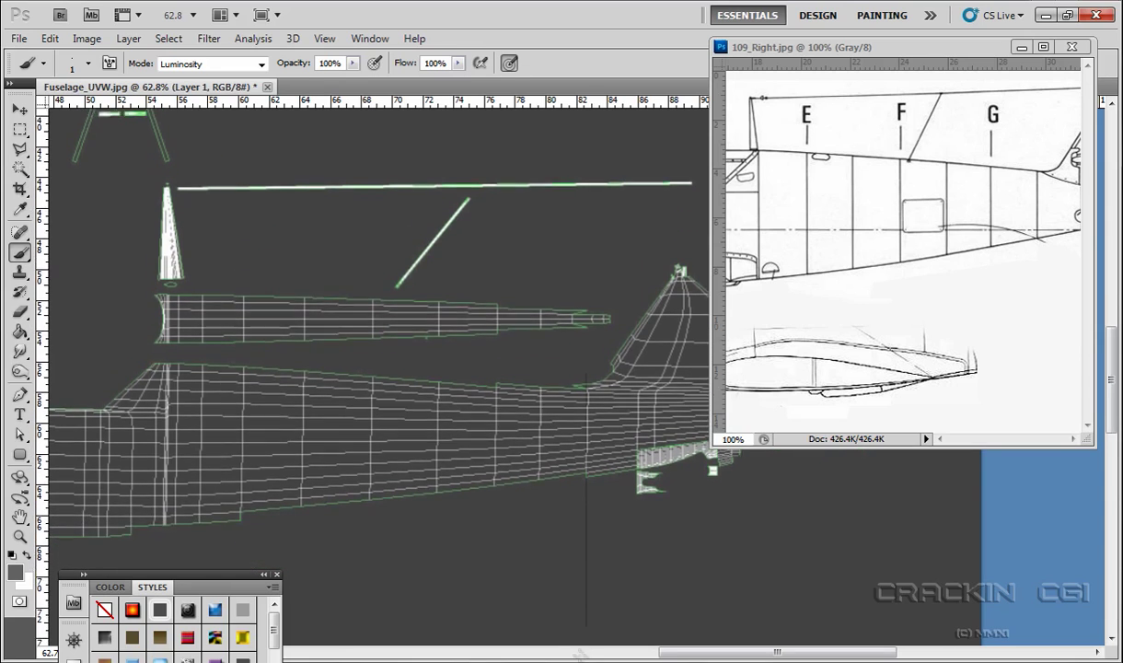
scroll(582, 650, down, 6)
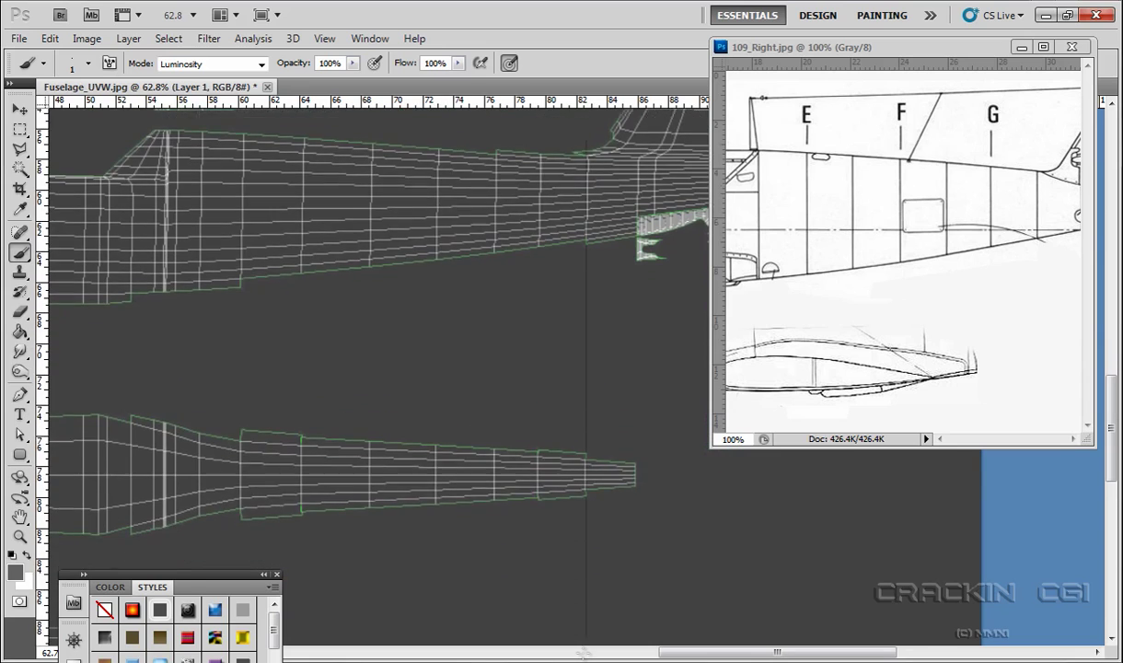
scroll(583, 650, down, 8)
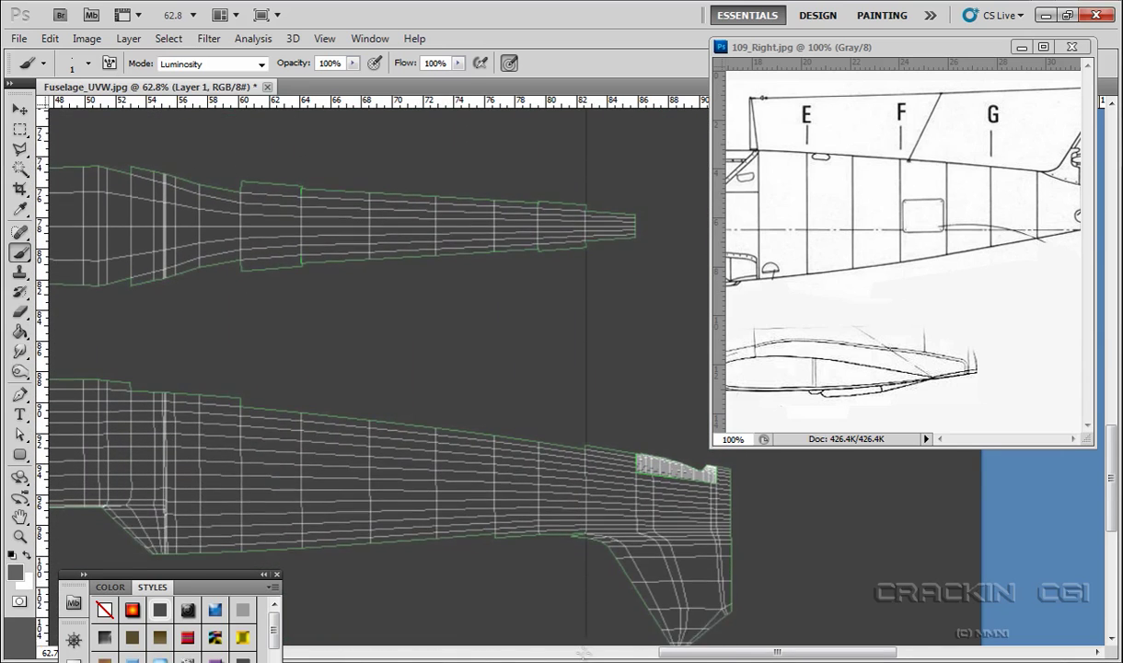
scroll(583, 649, down, 2)
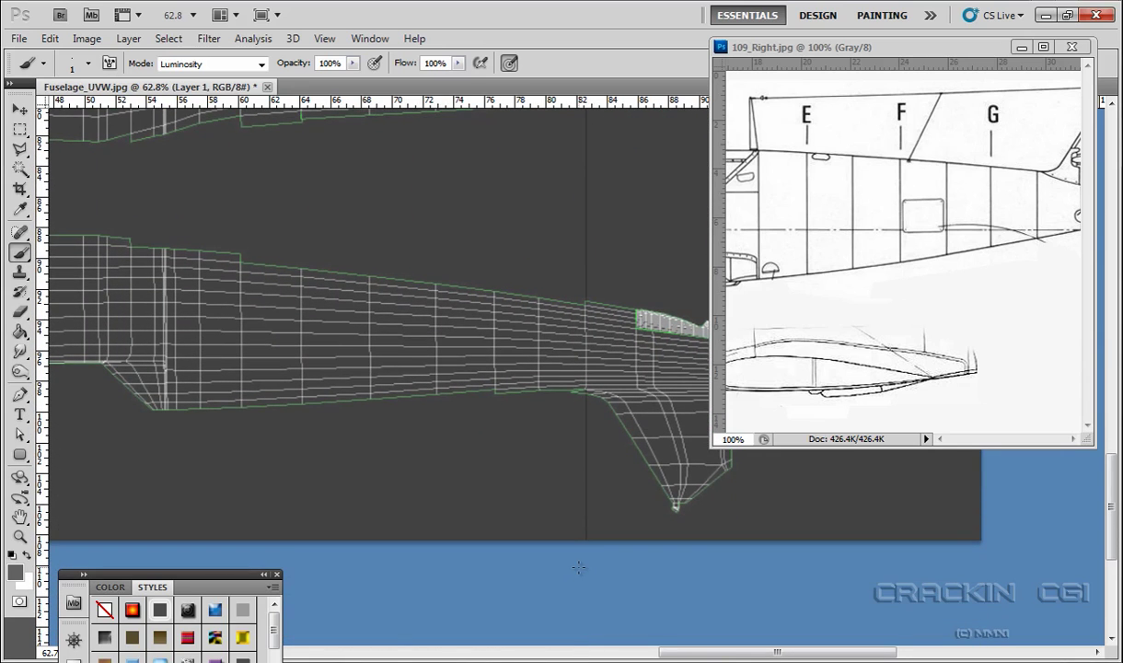
Step: Draw a second straight vertical panel line just behind the cockpit opening, down through the side and bottom fuselage views
drag(740, 652, 688, 657)
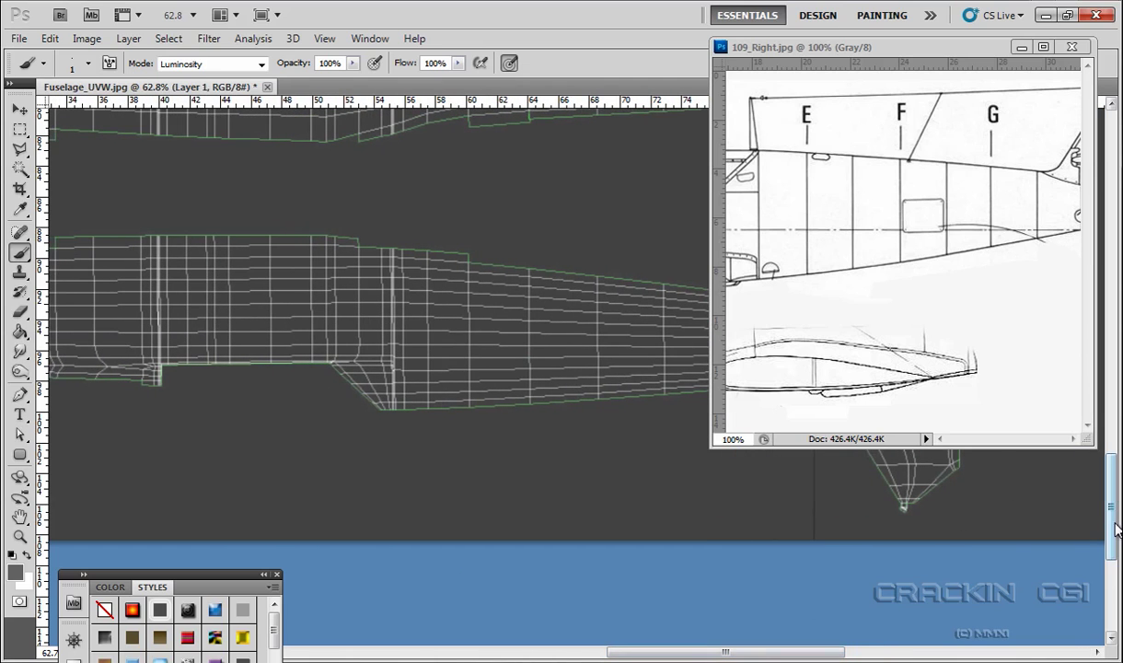
scroll(1112, 516, up, 1)
drag(1112, 515, 1112, 398)
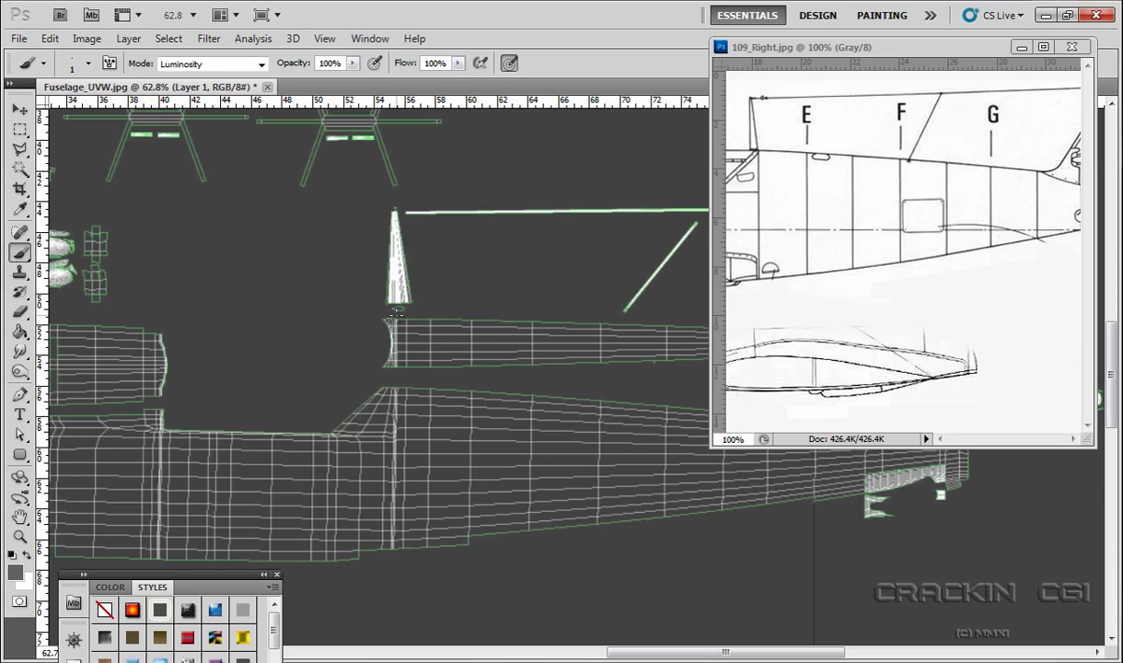
drag(397, 324, 406, 652)
scroll(412, 612, down, 5)
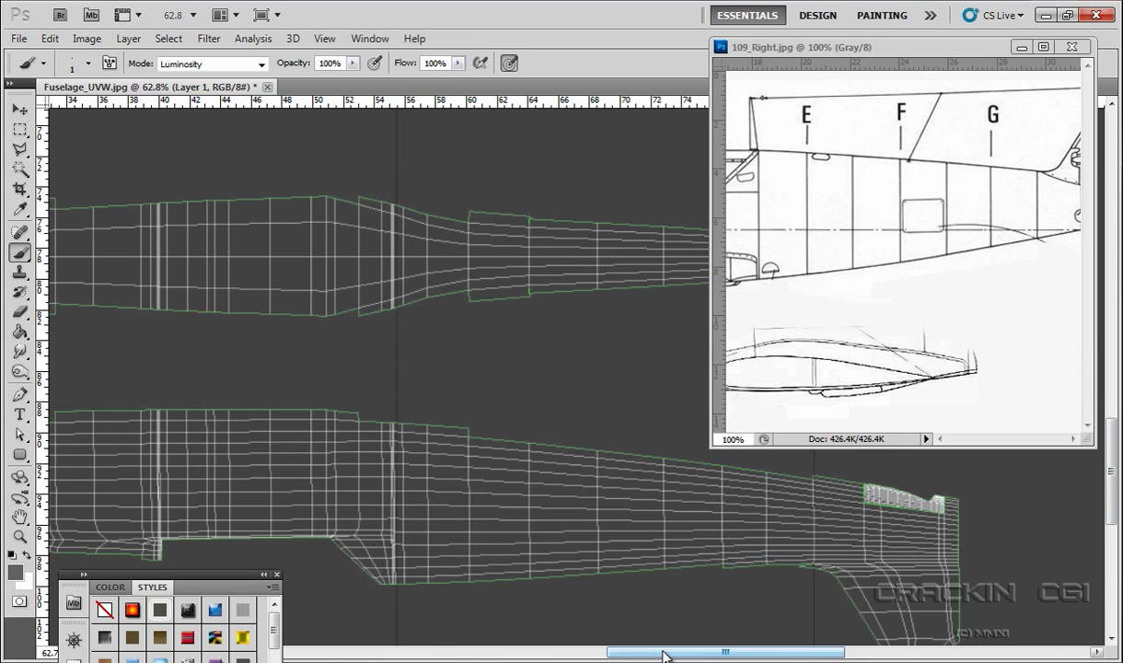
Step: Draw a third straight vertical panel line midway along the rear fuselage, between the cockpit and tail fin lines
drag(665, 655, 693, 652)
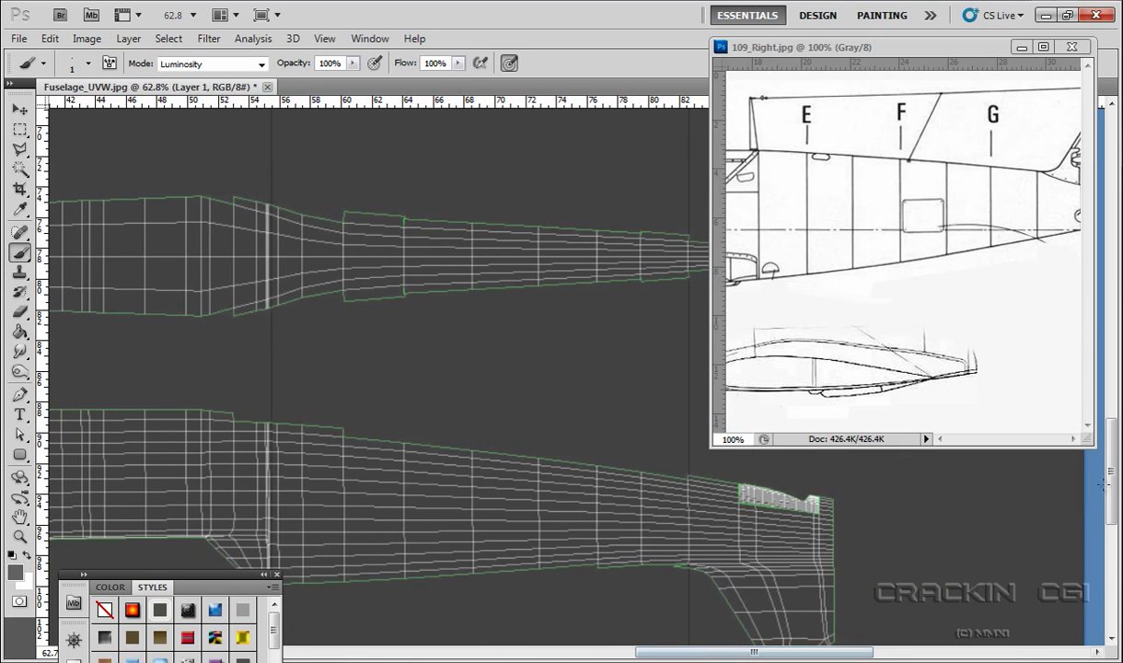
drag(1111, 458, 1115, 381)
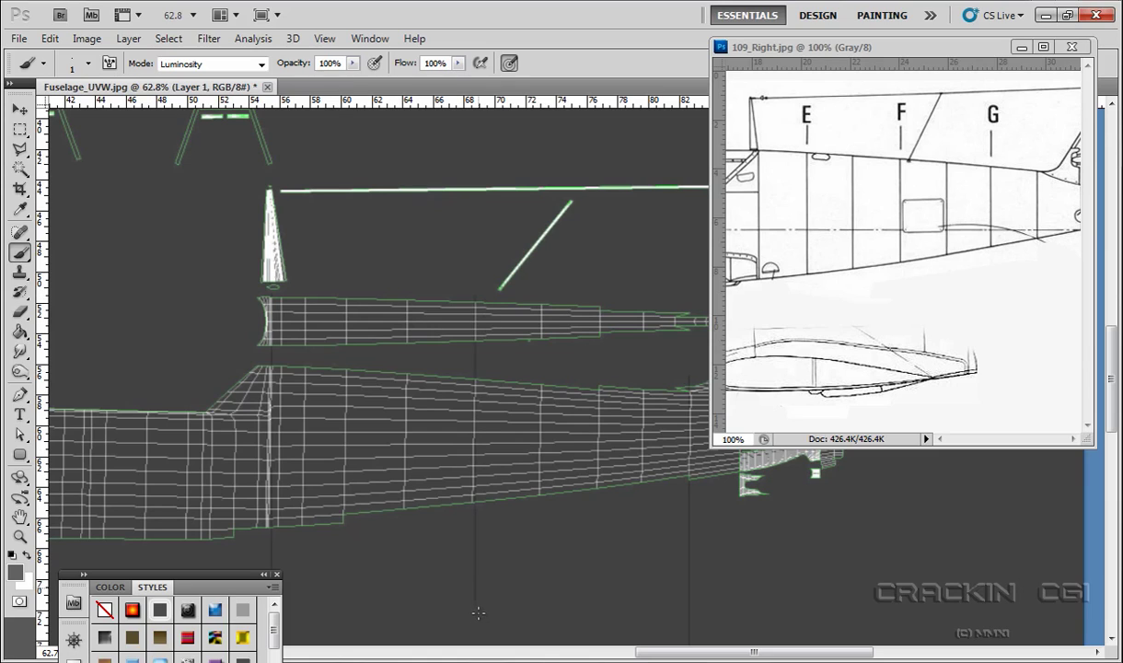
scroll(478, 612, down, 6)
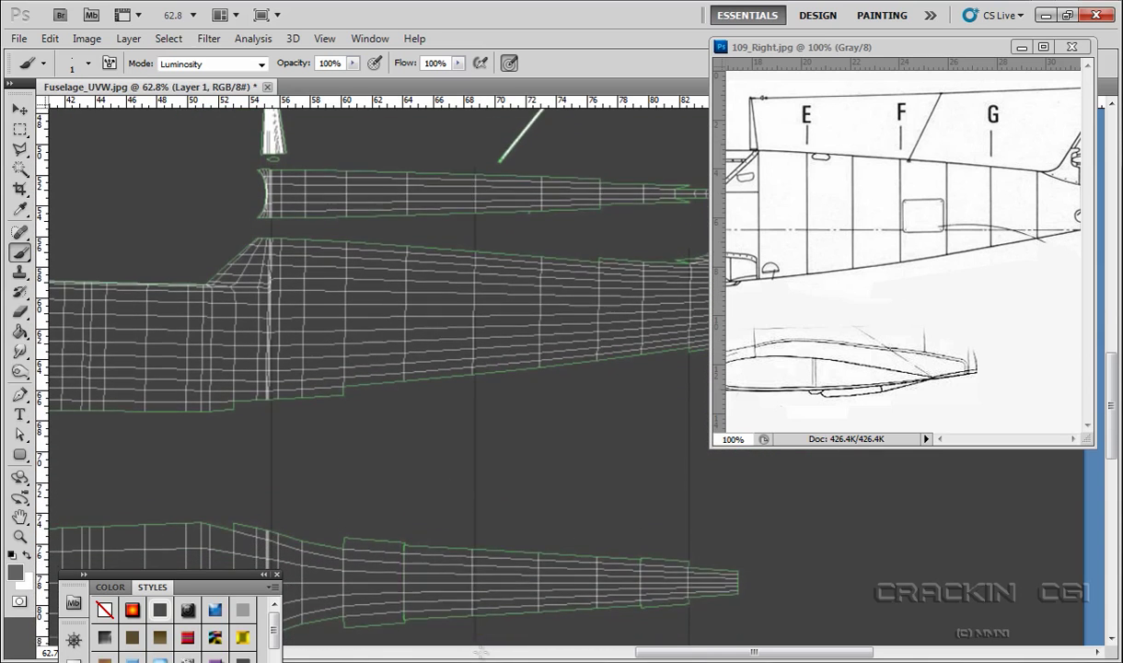
scroll(480, 650, down, 10)
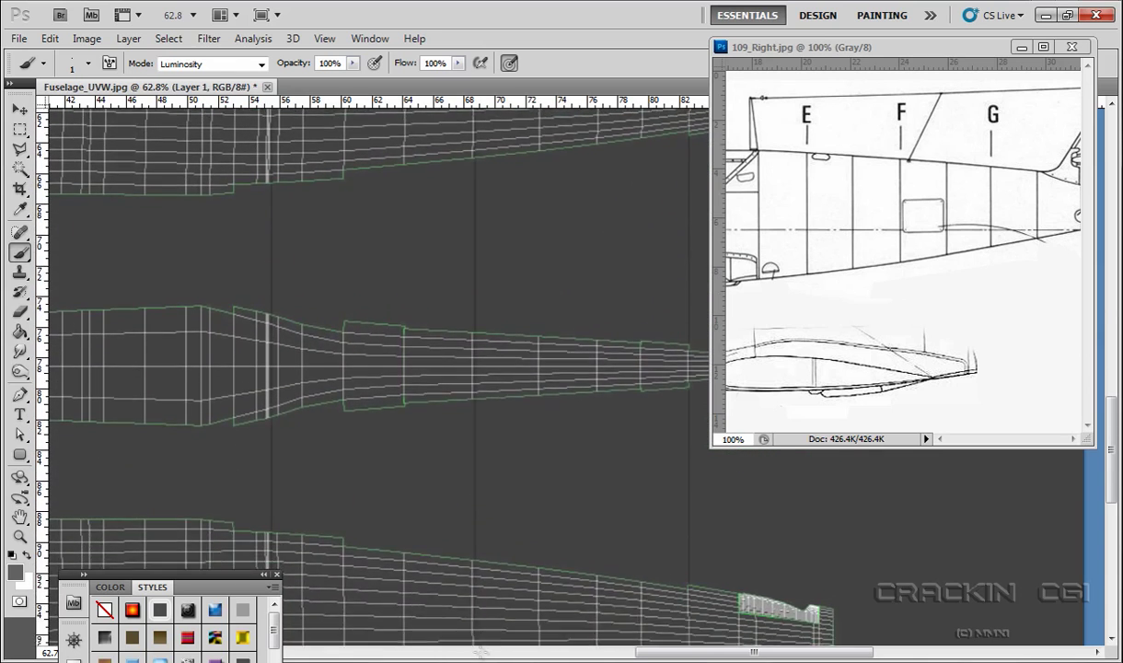
scroll(482, 640, down, 5)
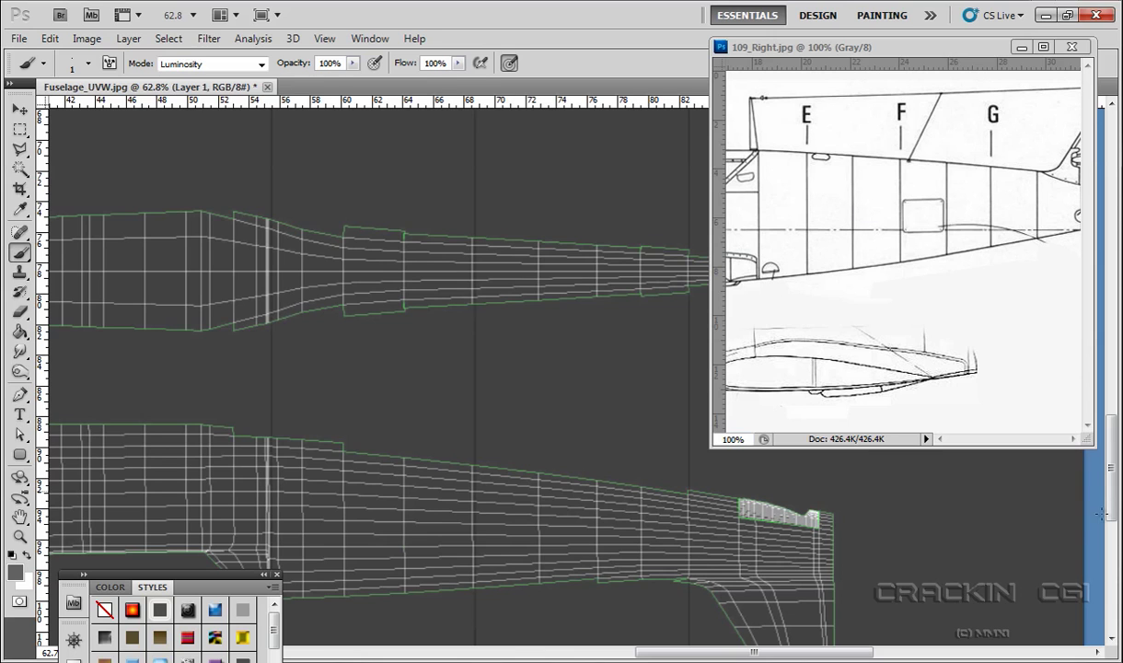
Step: Set the 1 px brush's spacing to 486% so that it paints a dotted stroke
drag(1114, 503, 1116, 400)
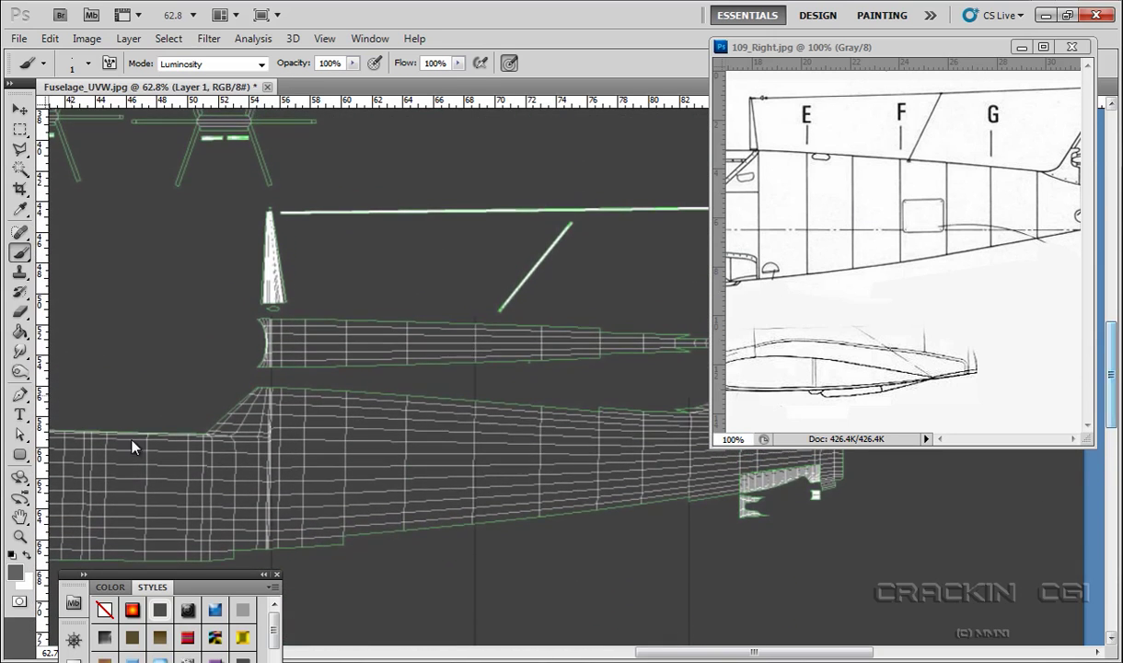
click(375, 41)
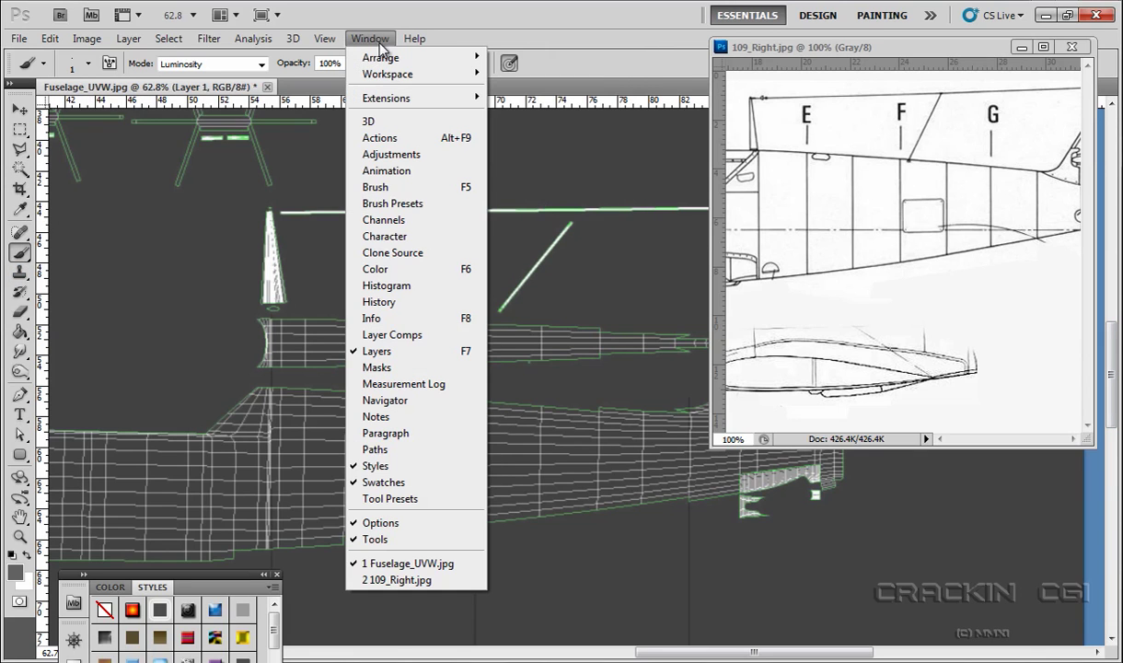
click(399, 187)
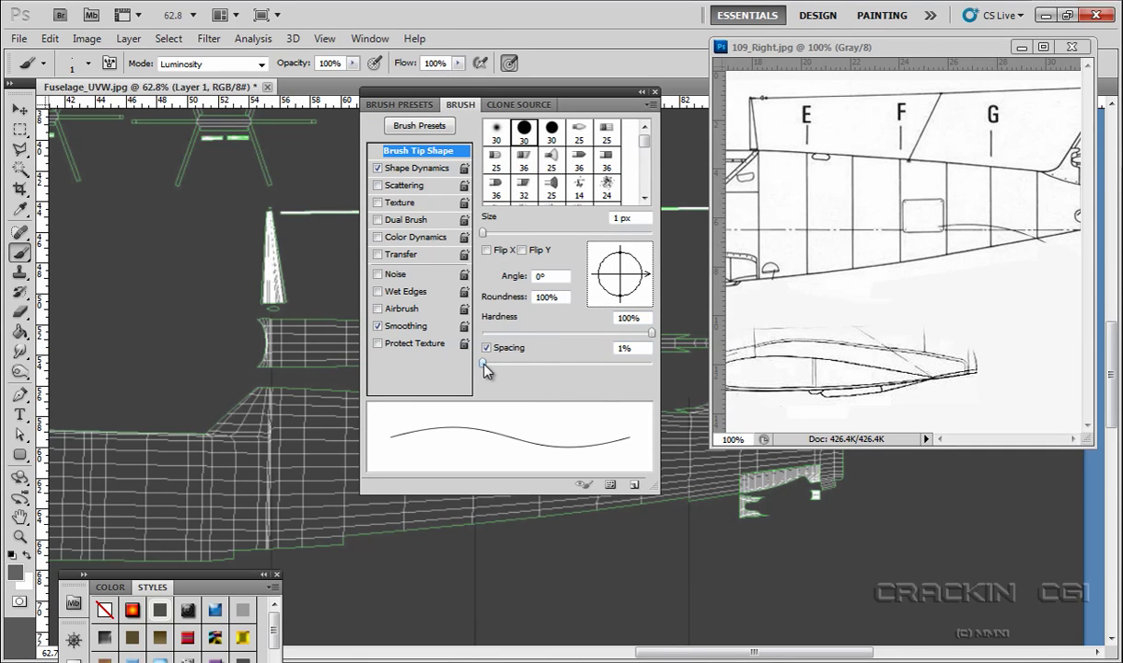
drag(483, 363, 613, 363)
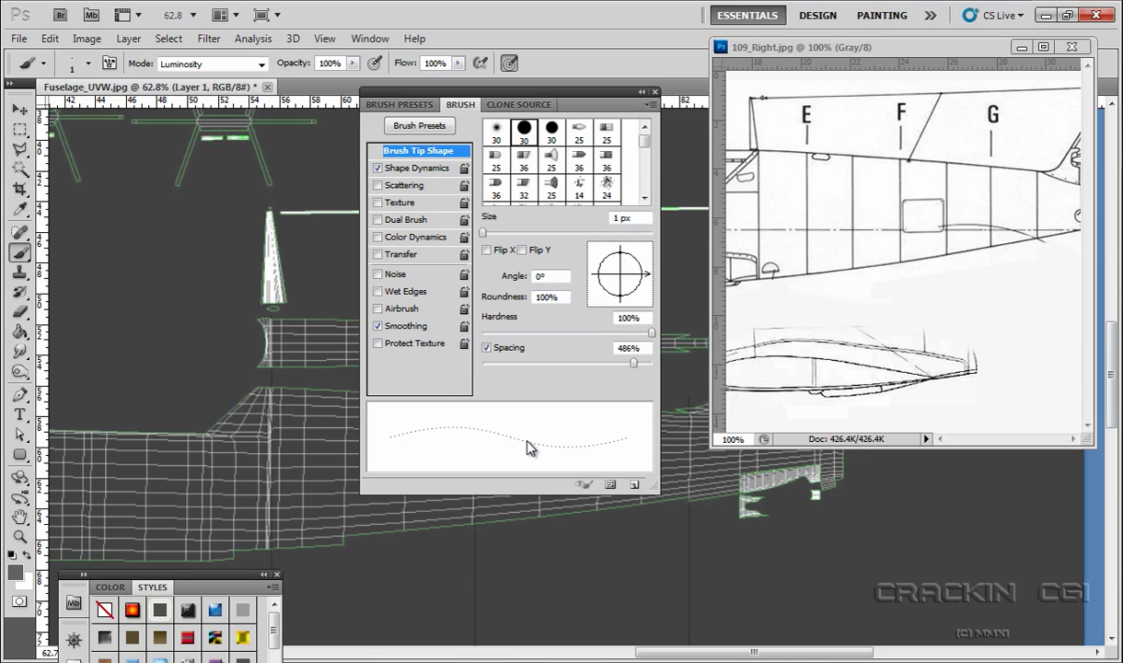
click(655, 92)
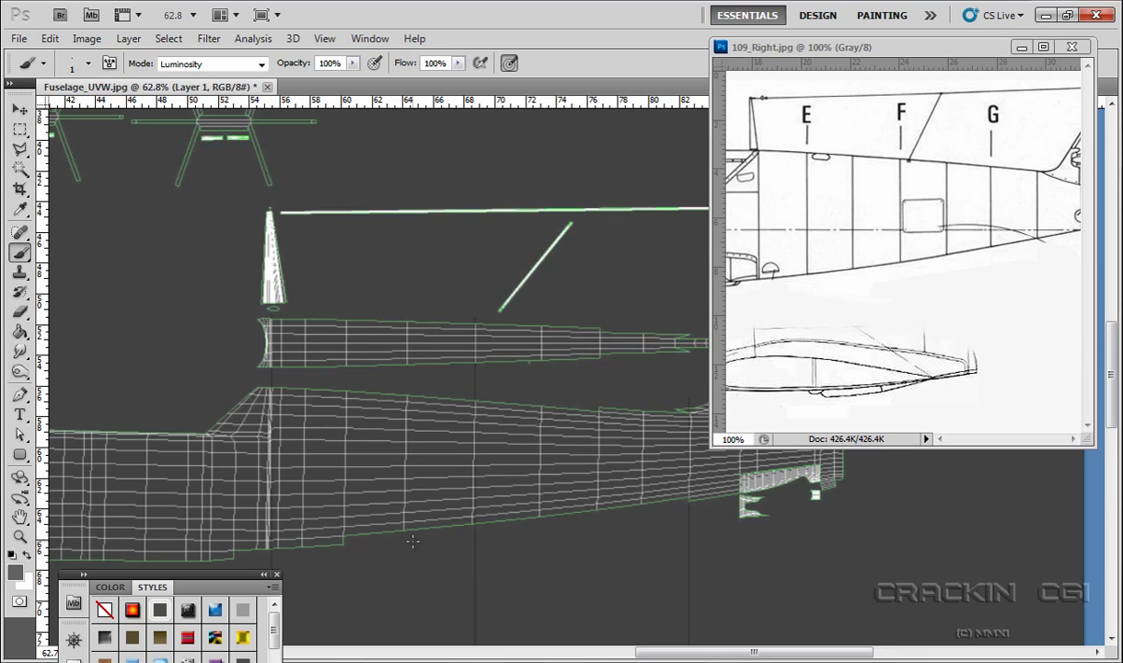
Step: Paint a straight vertical dotted rivet line just ahead of the mid rear-fuselage panel line, down through all the fuselage views
scroll(415, 546, up, 3)
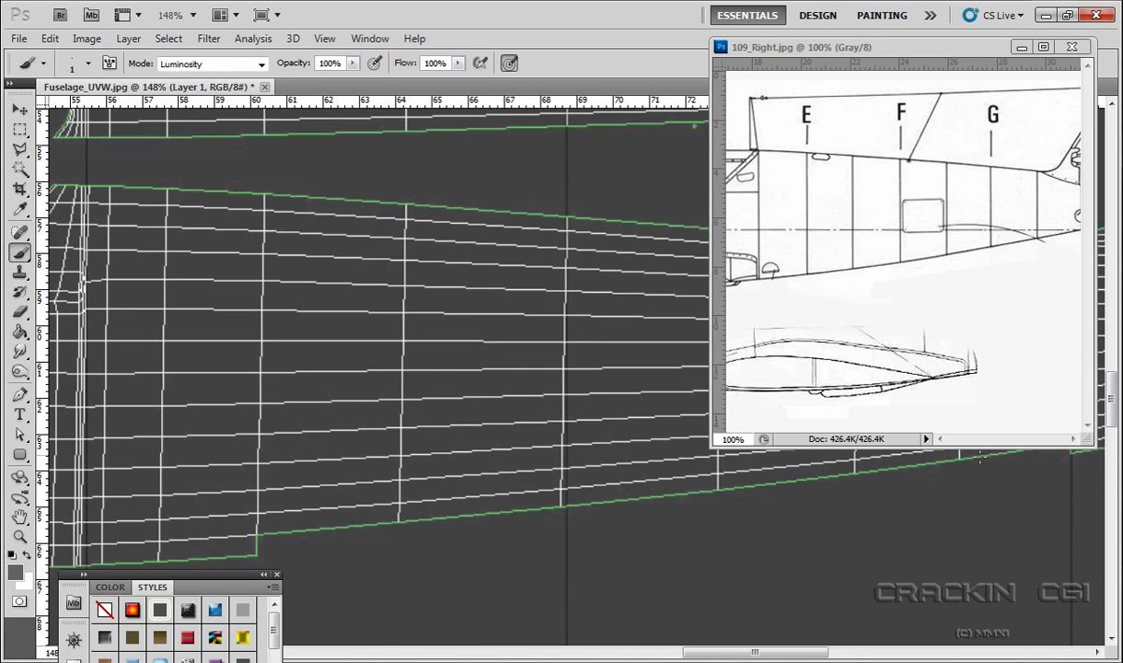
mouse_move(1111, 396)
mouse_down()
mouse_move(1111, 368)
mouse_move(1111, 378)
mouse_up()
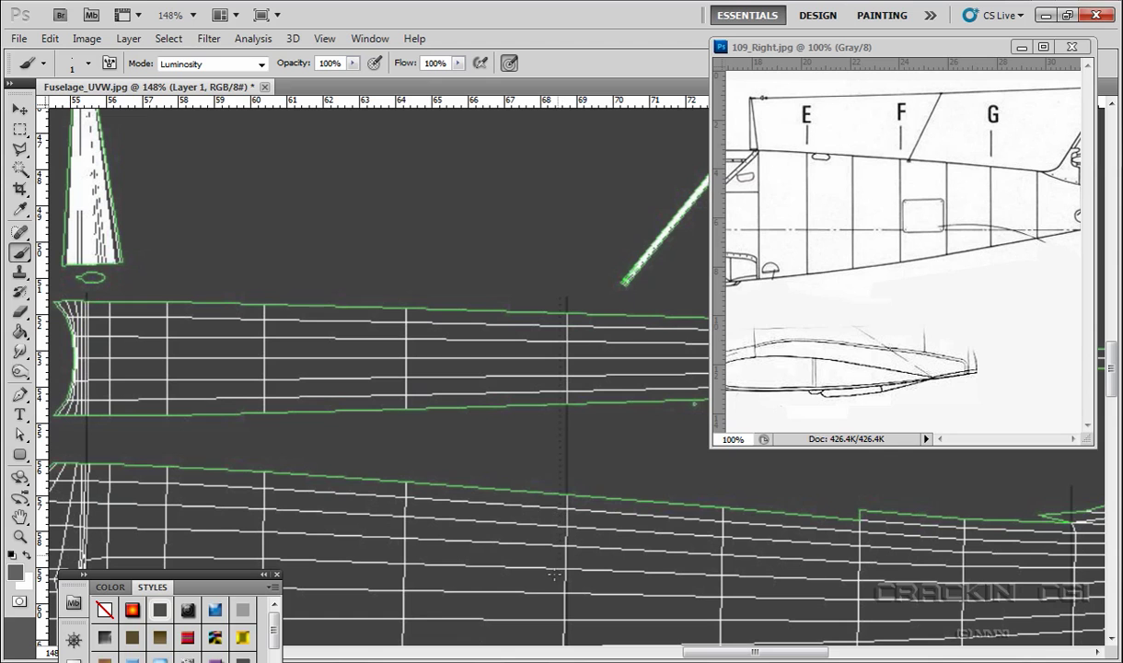
scroll(557, 646, down, 3)
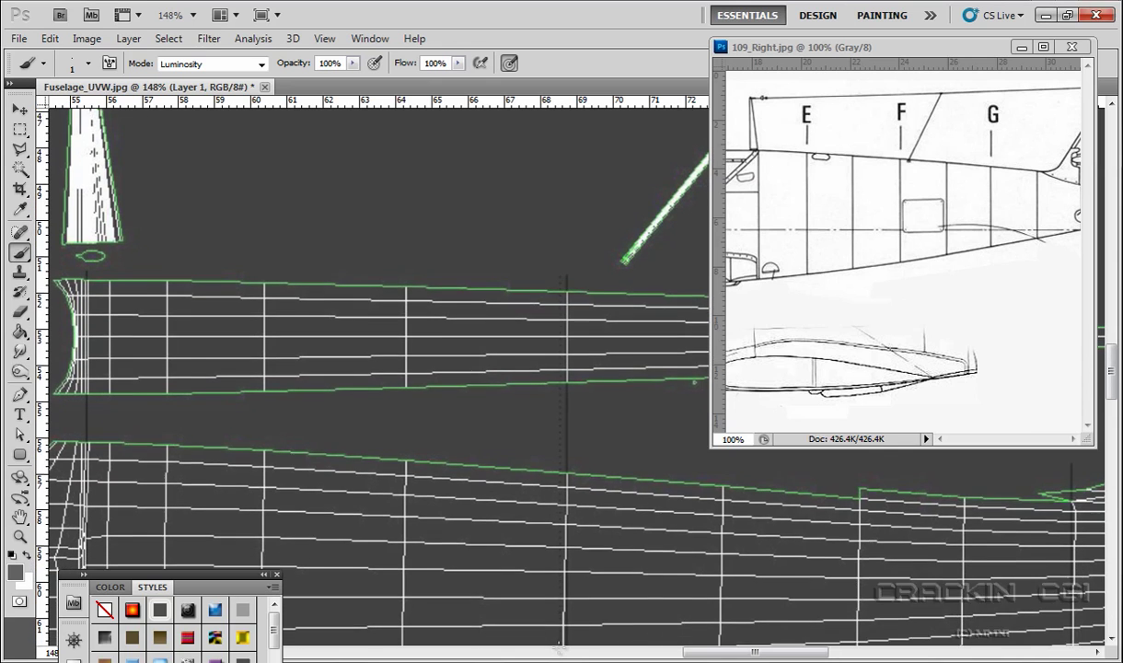
scroll(557, 646, down, 5)
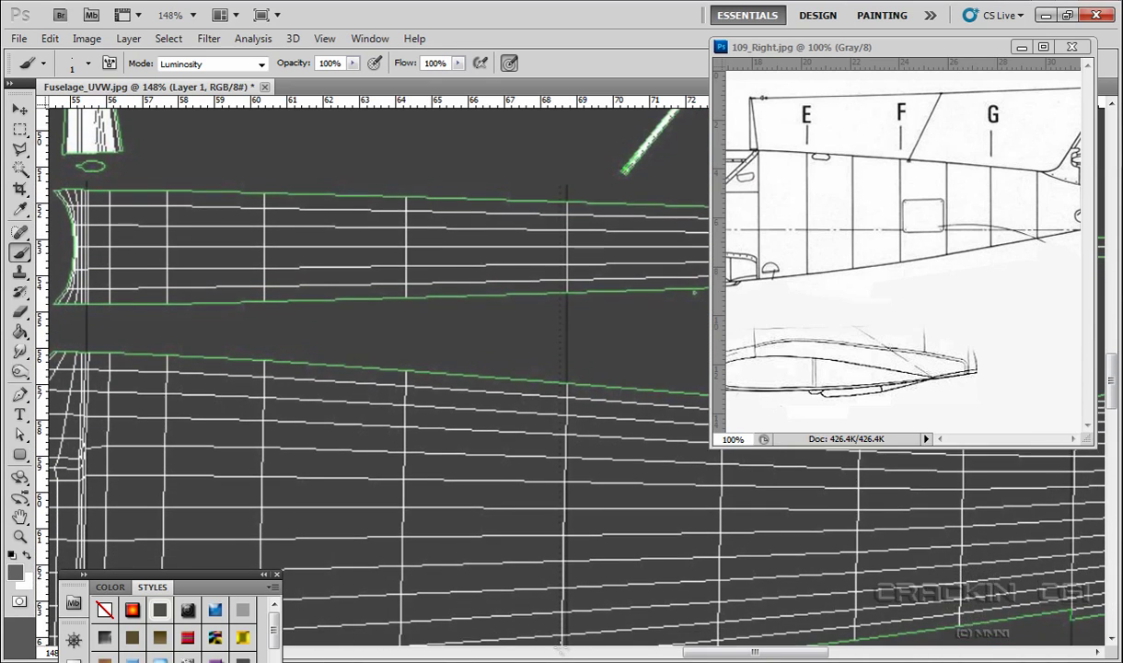
scroll(559, 650, down, 10)
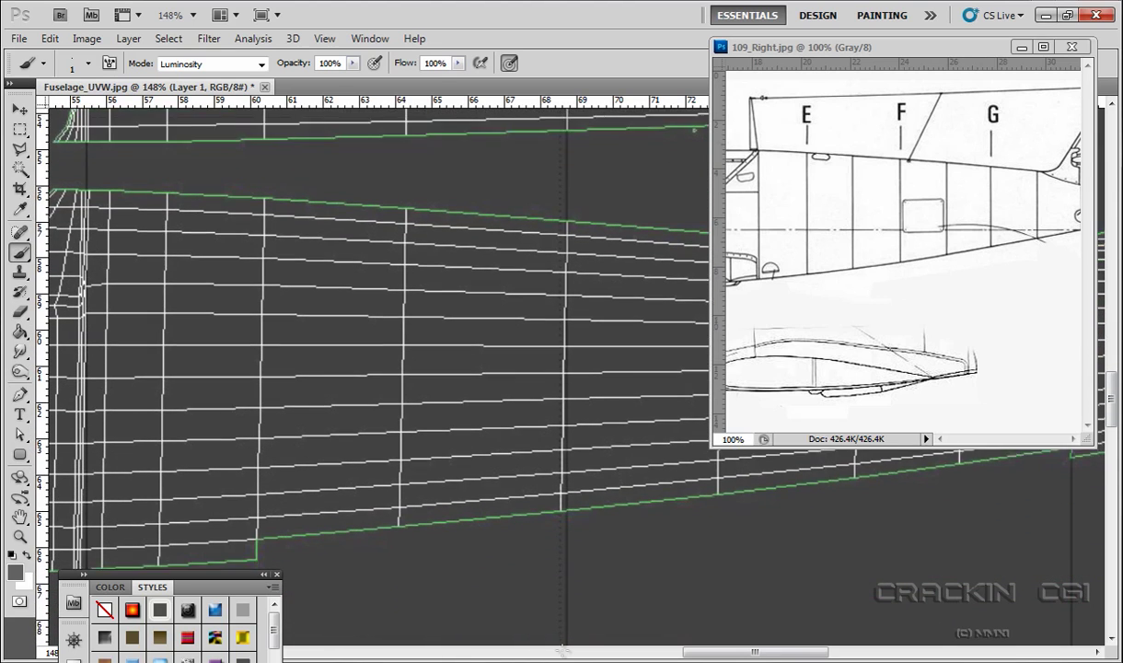
scroll(560, 650, down, 7)
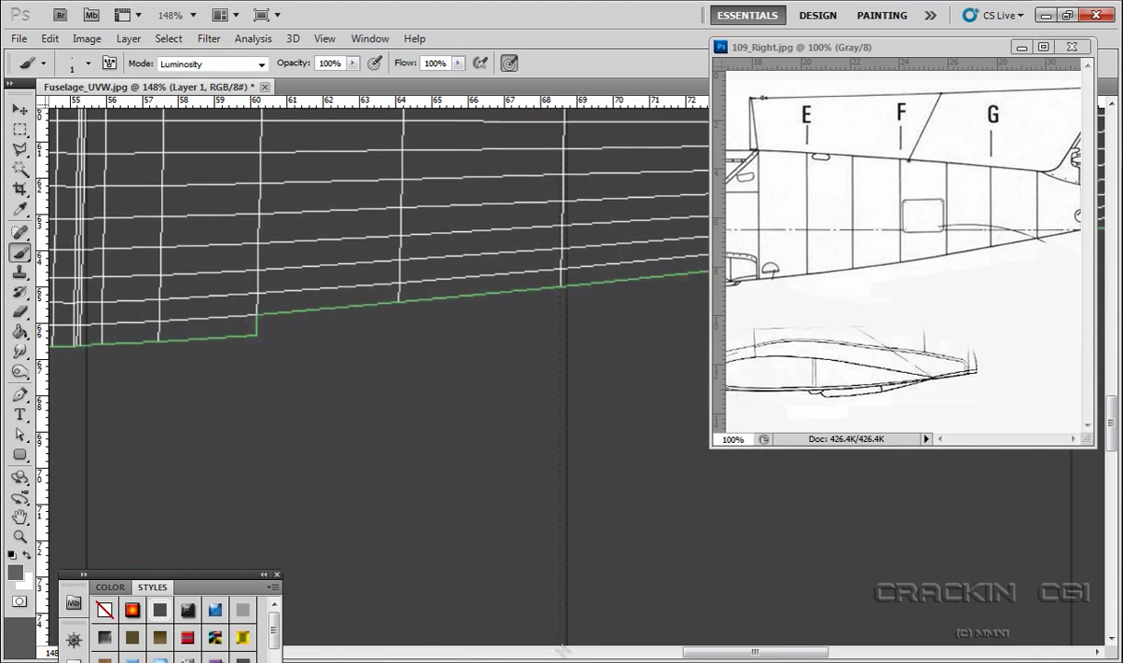
scroll(561, 650, down, 7)
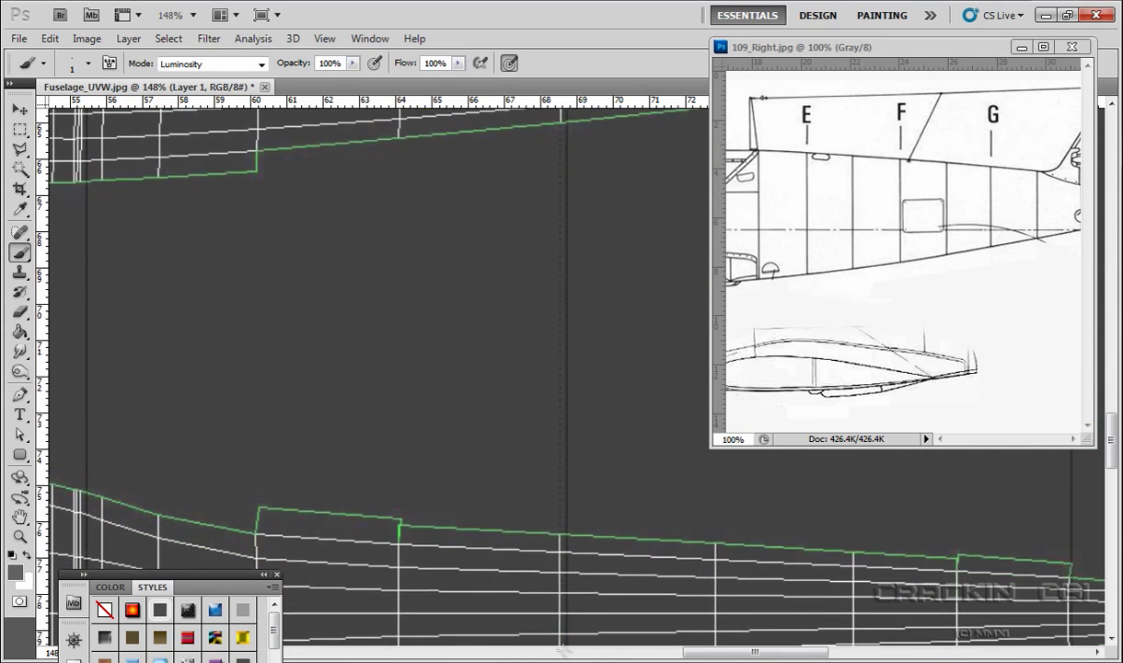
scroll(563, 650, down, 7)
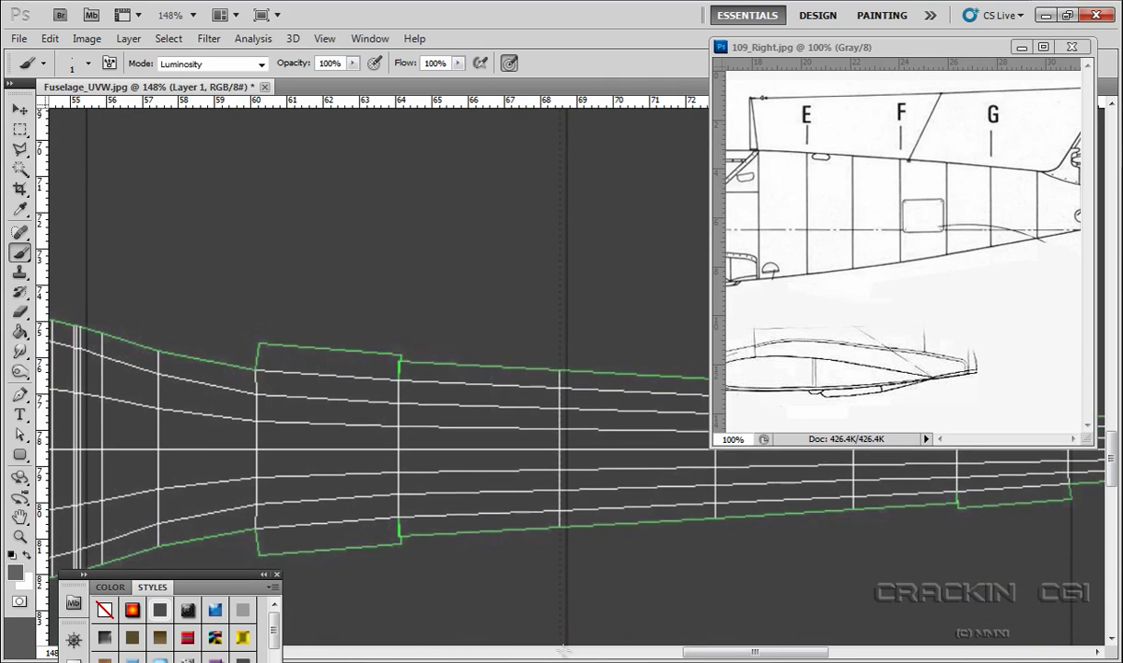
scroll(563, 650, down, 7)
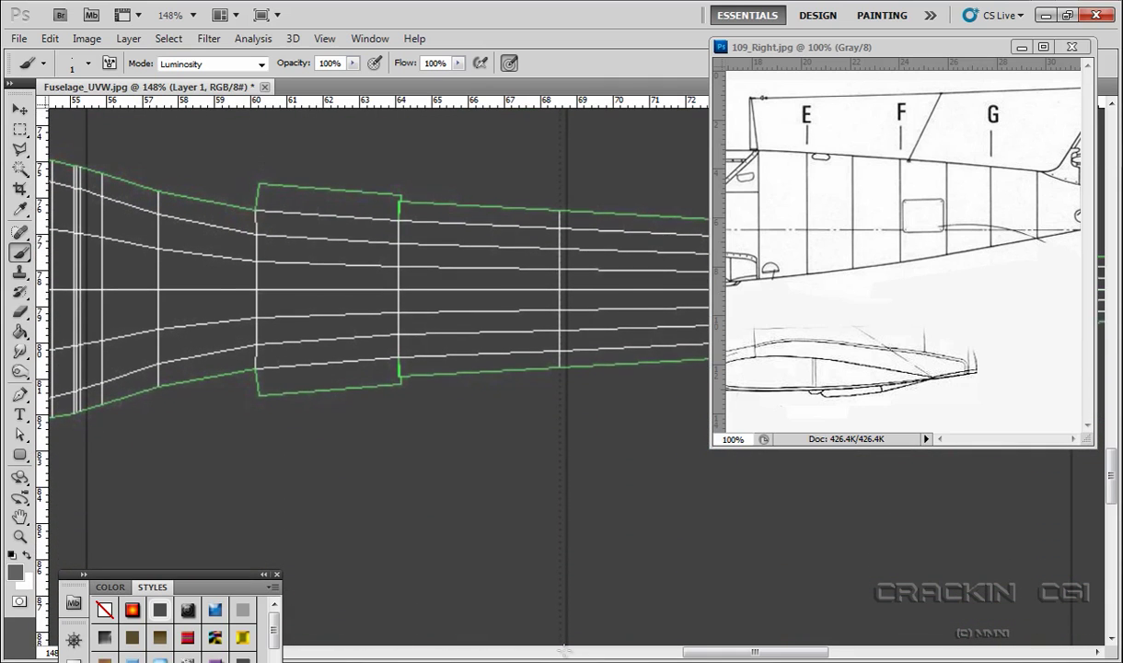
scroll(563, 650, down, 7)
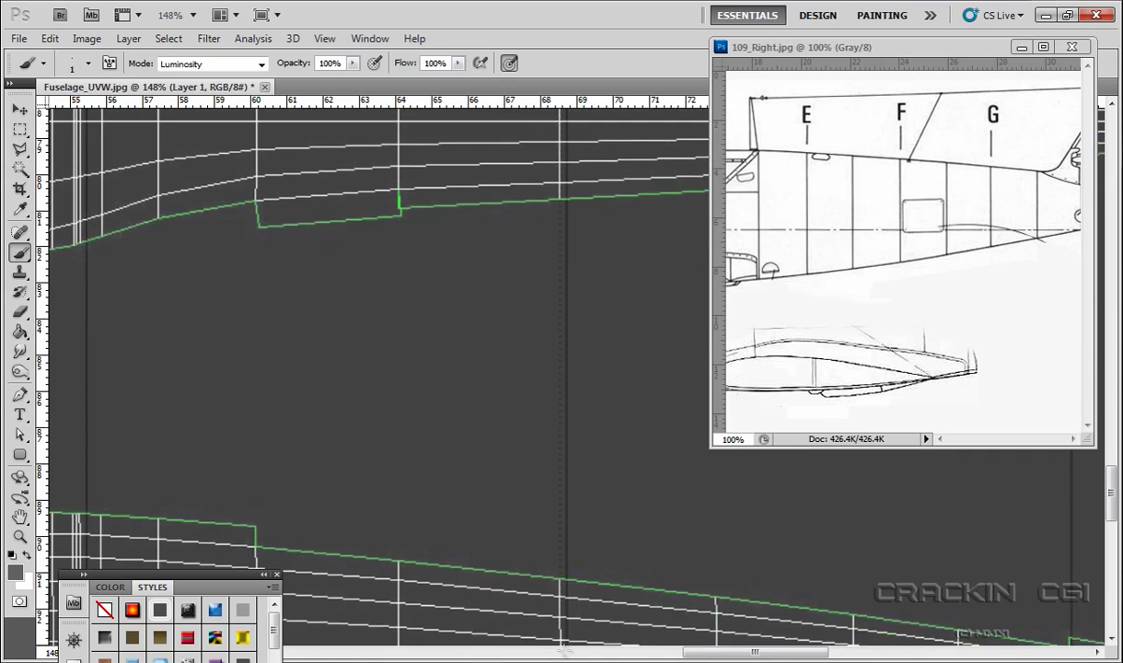
scroll(566, 649, down, 7)
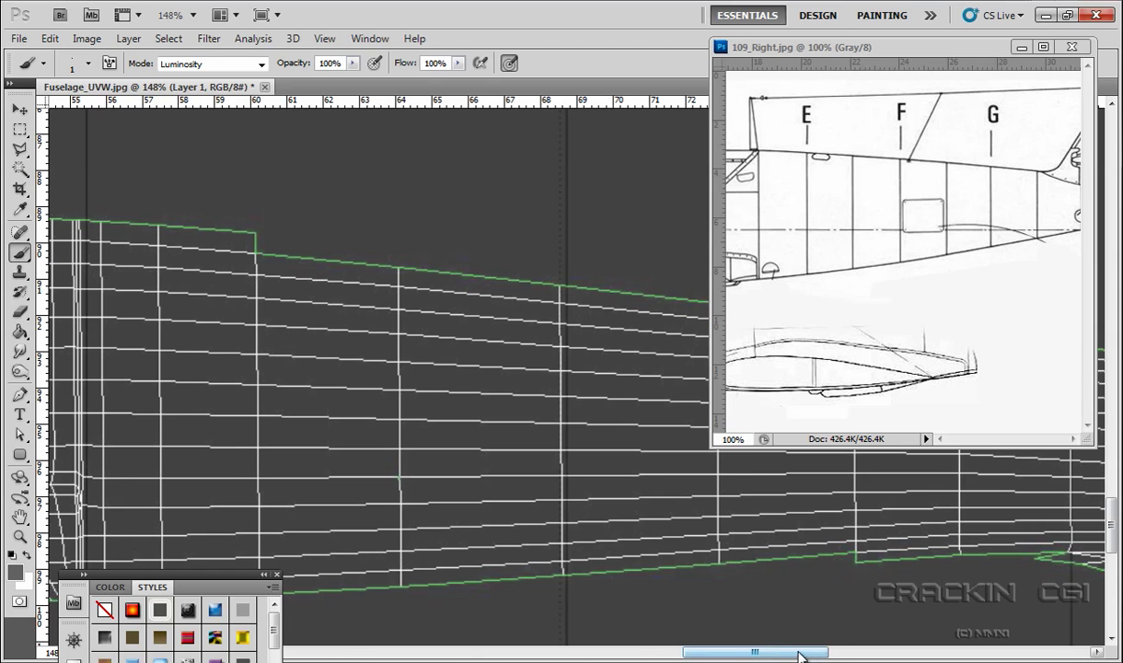
Step: Paint a matching vertical dotted rivet line just ahead of the panel line behind the cockpit, down through all the fuselage views
scroll(797, 652, left, 10)
drag(1114, 538, 1111, 365)
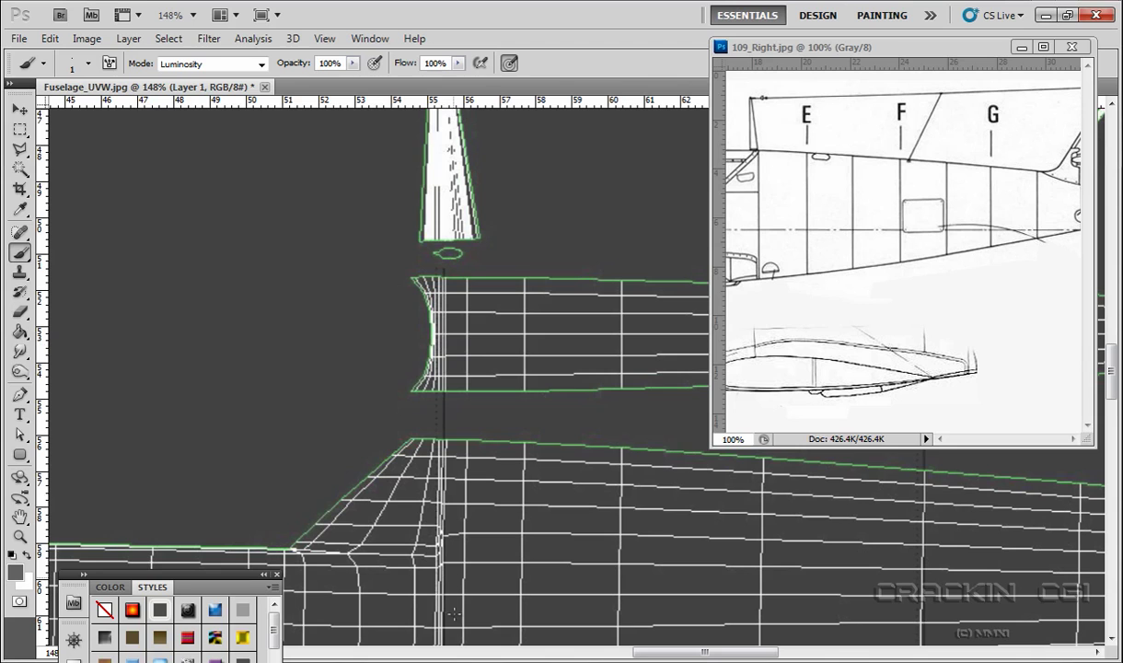
scroll(454, 614, down, 10)
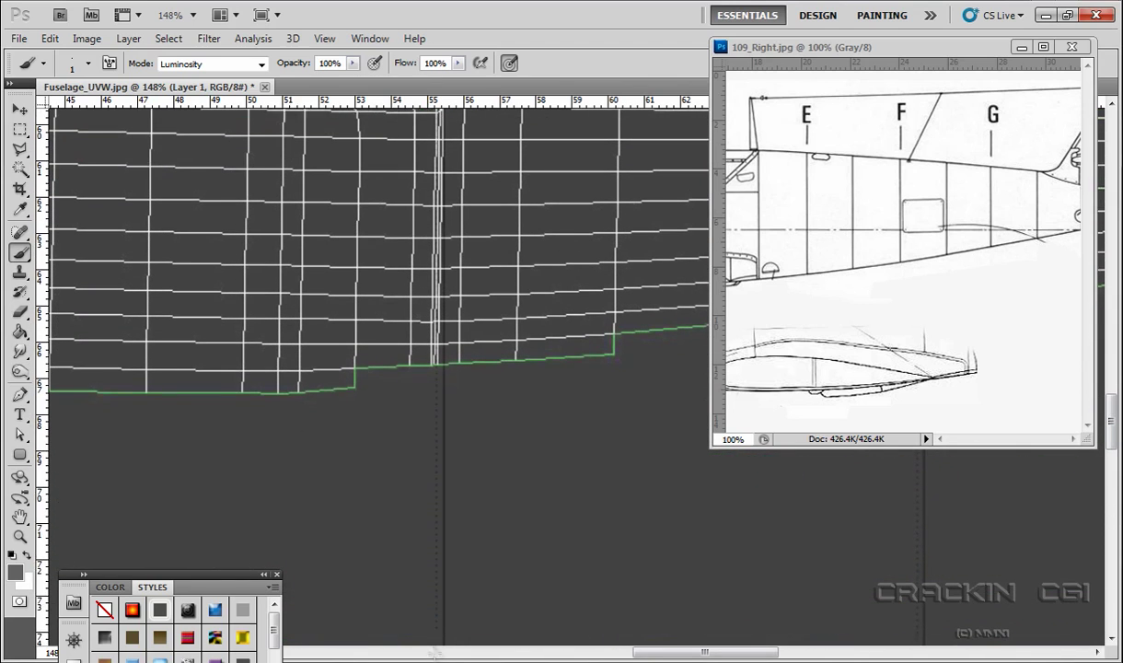
scroll(435, 649, down, 10)
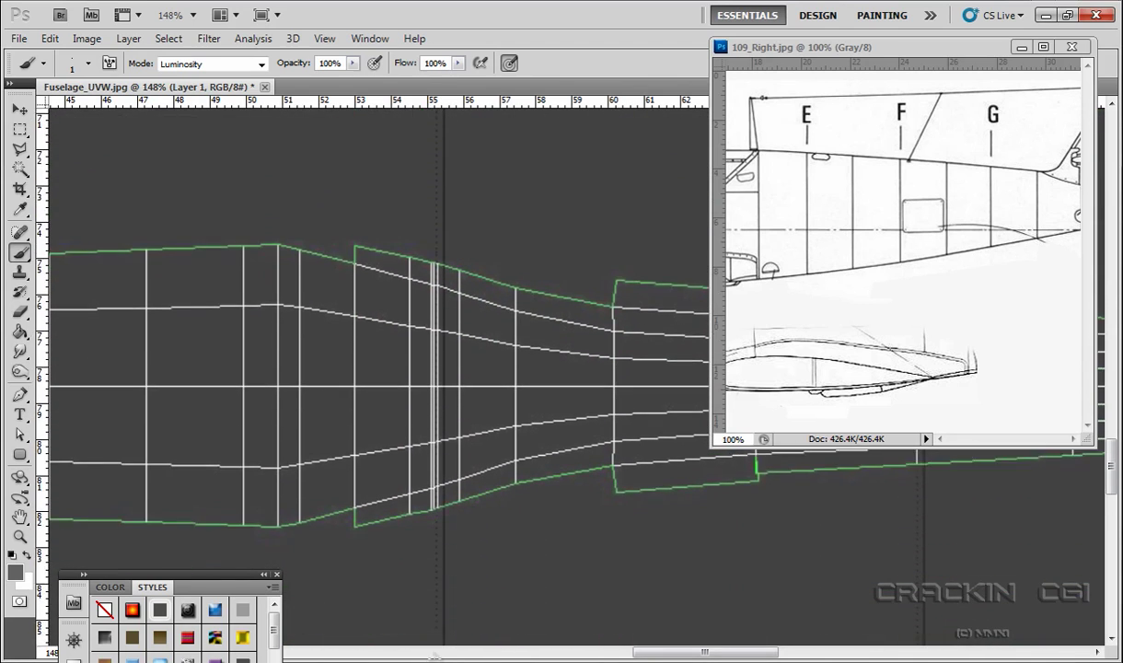
scroll(437, 653, down, 10)
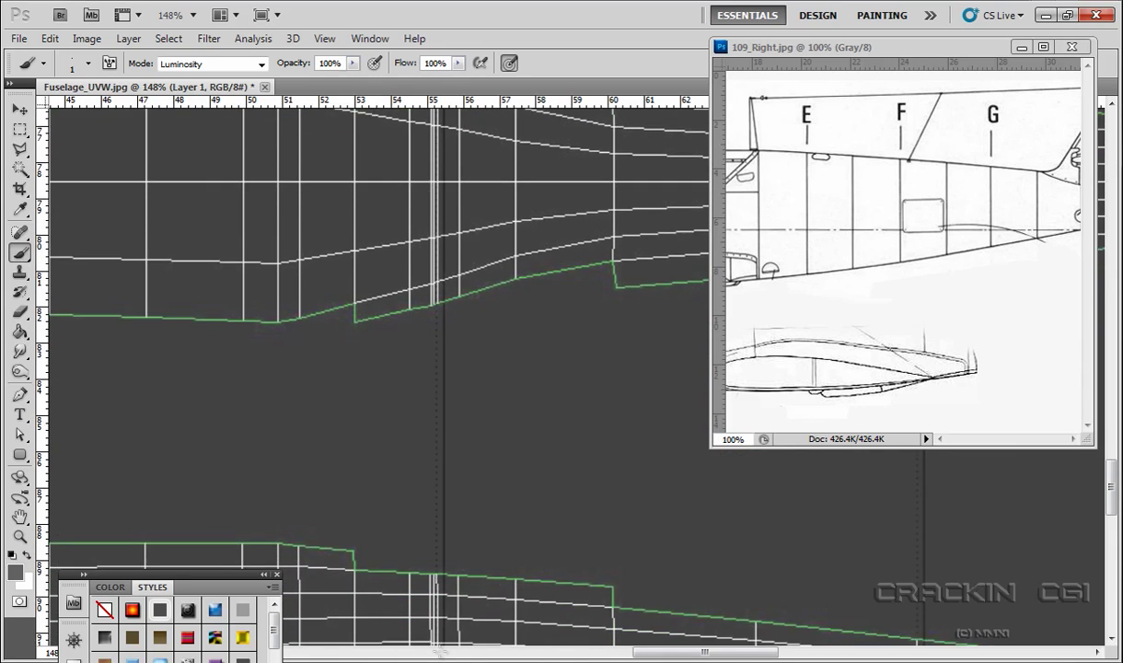
scroll(438, 650, down, 10)
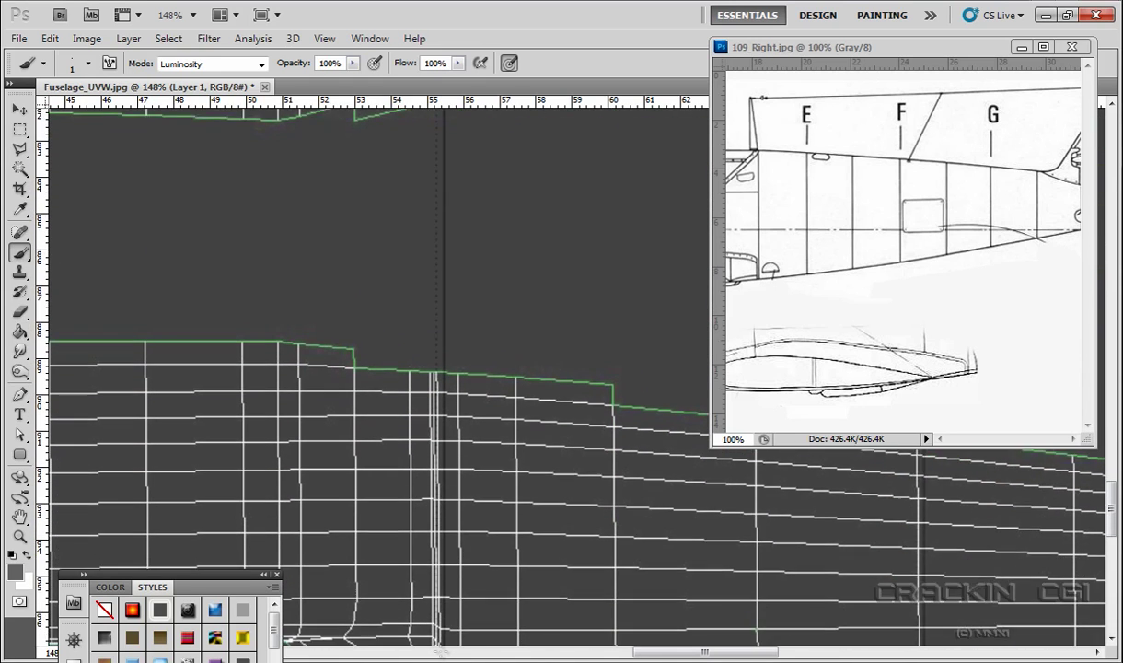
scroll(439, 650, down, 9)
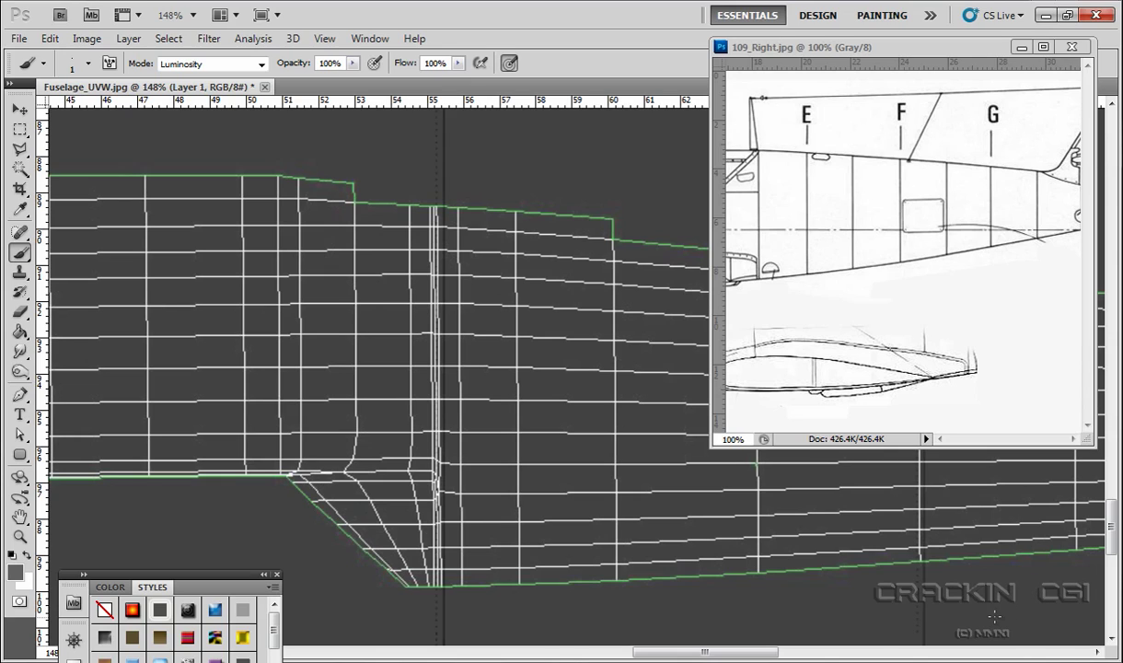
Step: Draw a 10 px radius rounded rectangle for the access hatch on the upper side view, just behind the mid rear-fuselage panel line
drag(757, 655, 761, 655)
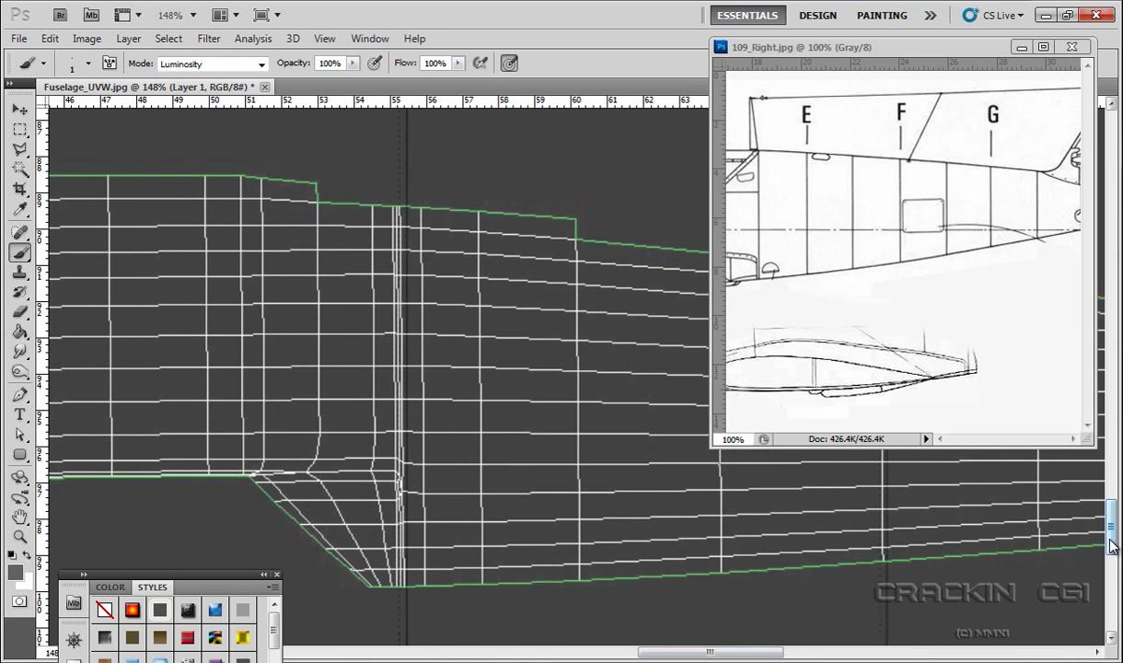
drag(1111, 532, 1111, 382)
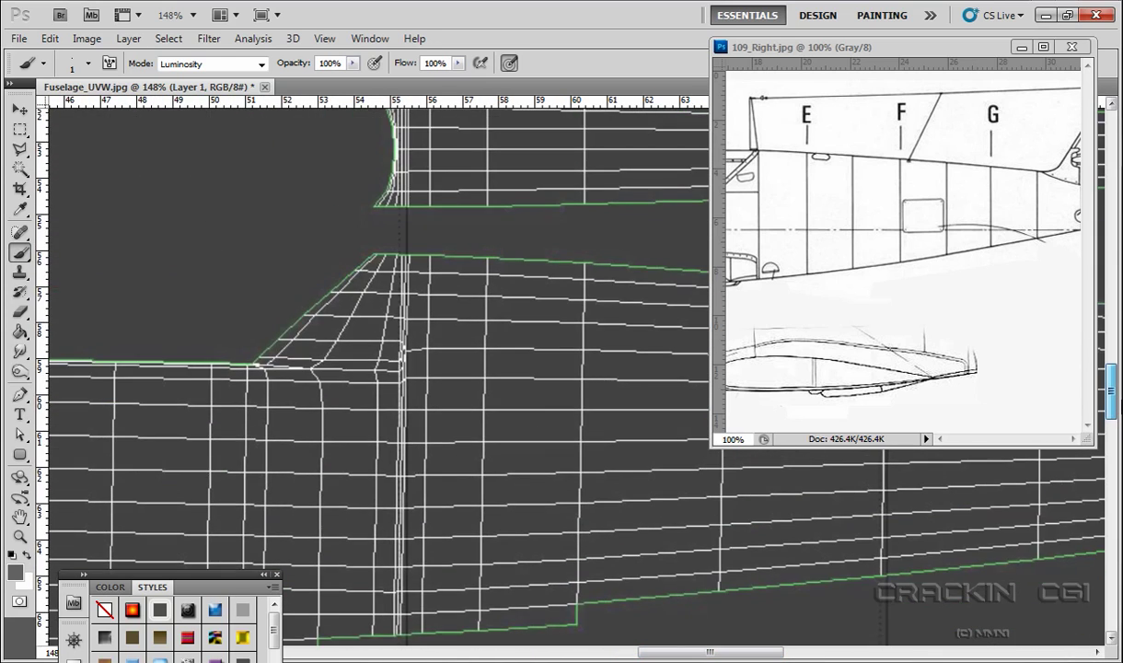
drag(727, 654, 817, 659)
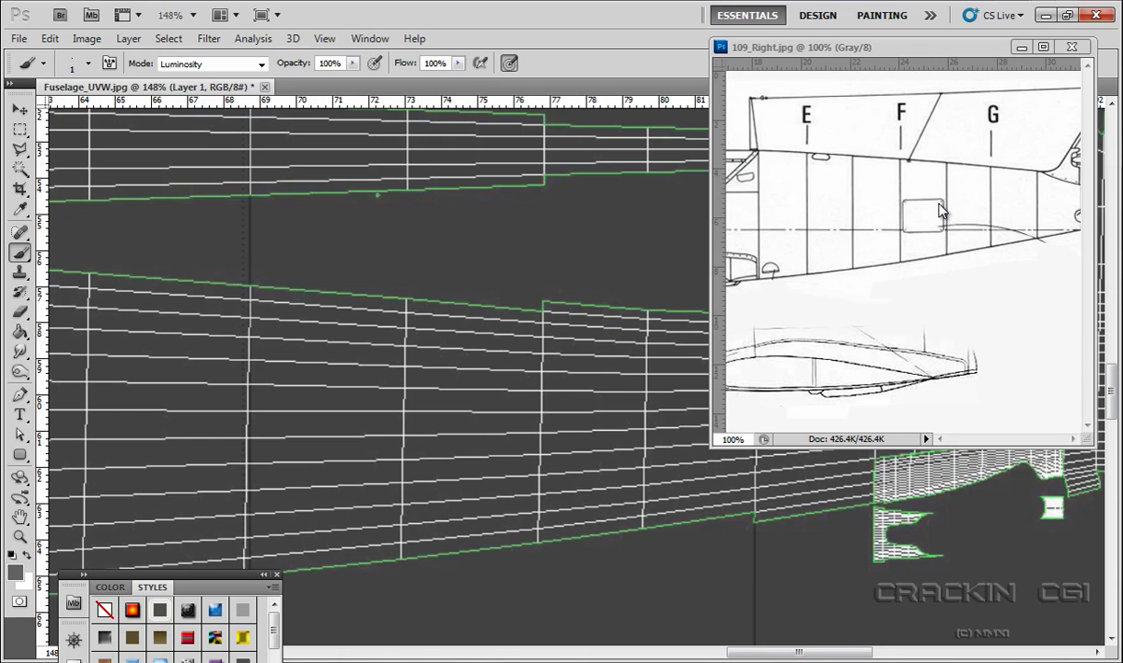
click(27, 458)
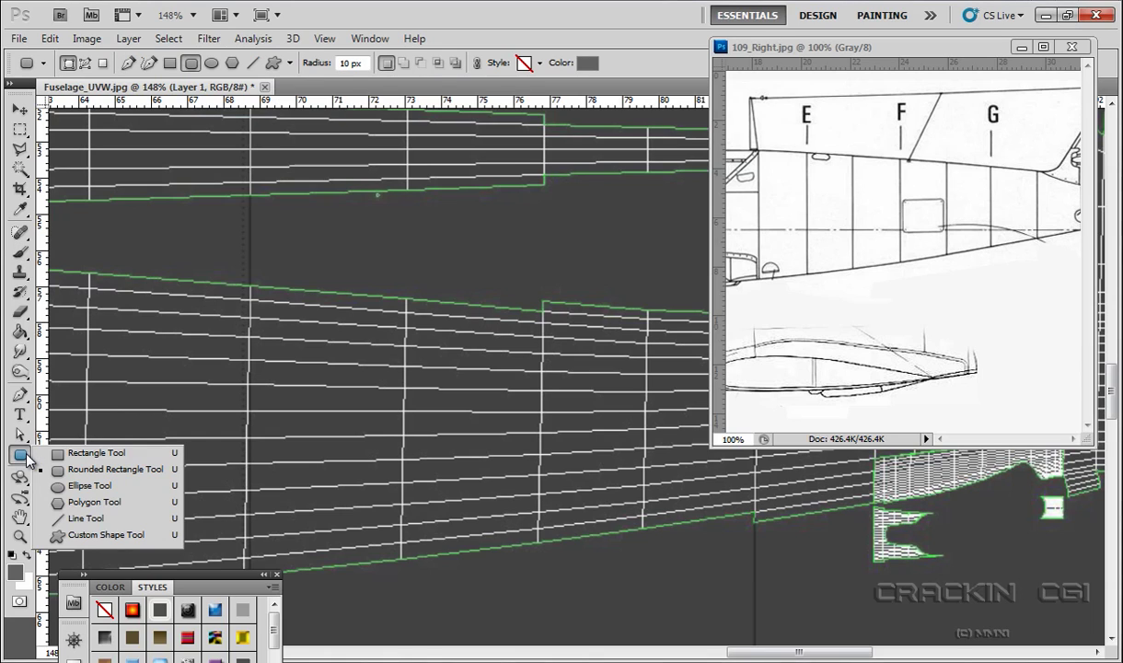
click(69, 468)
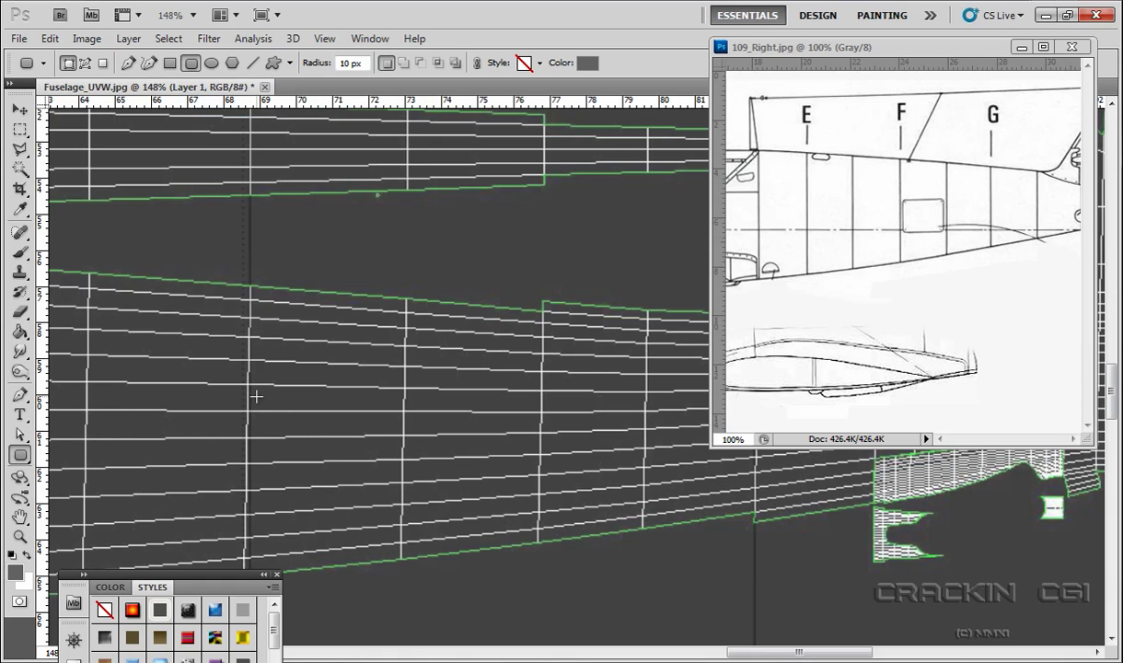
drag(257, 397, 396, 476)
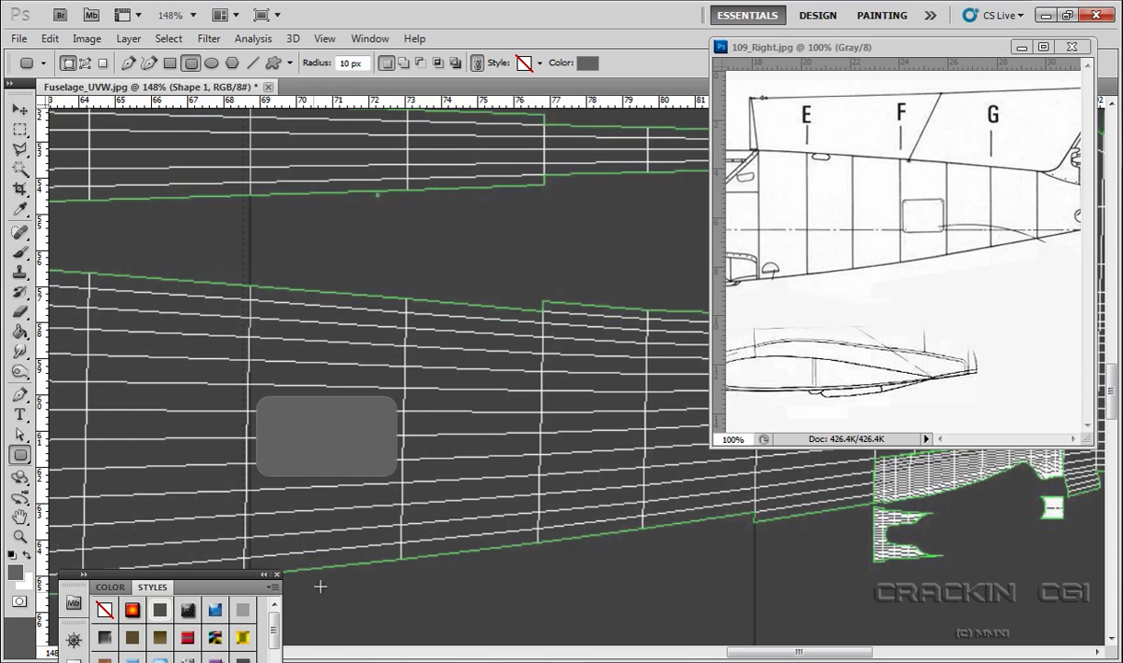
Step: Apply the outline-only stroke style to the hatch shape, and move the floating panels clear of the reference drawing
drag(219, 589, 939, 288)
drag(996, 342, 999, 370)
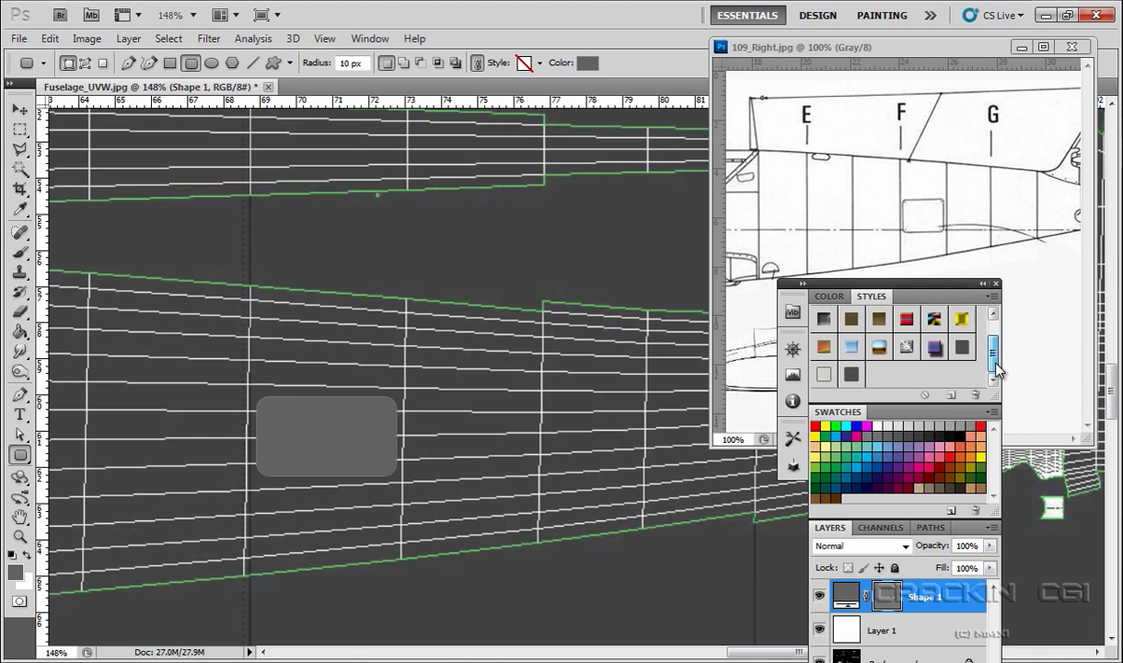
click(824, 376)
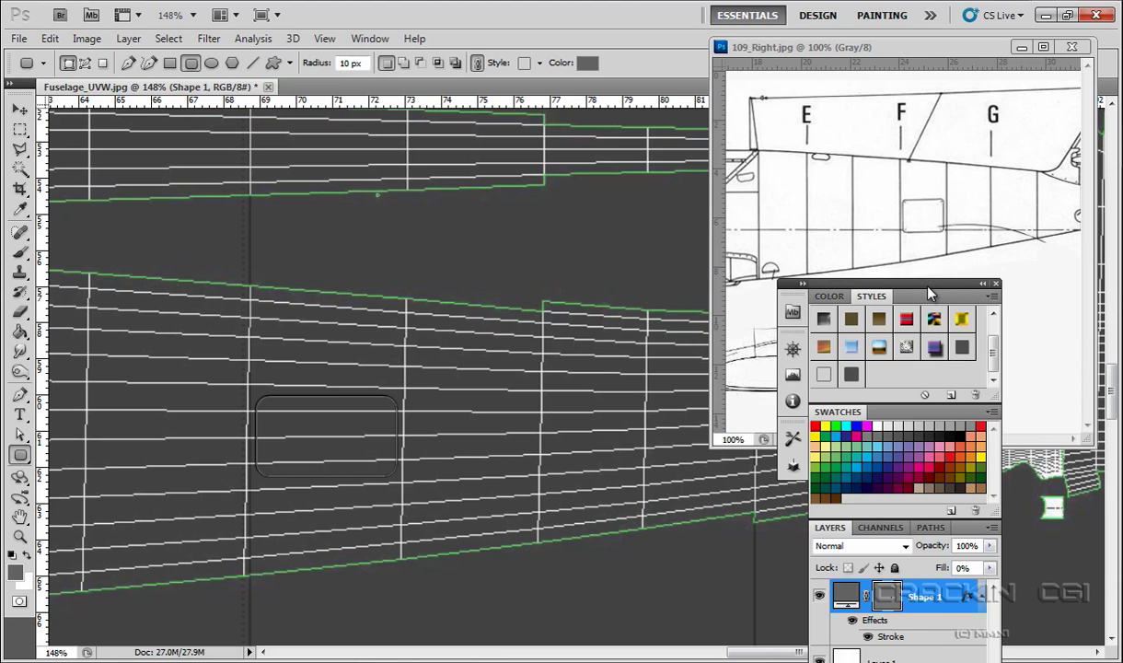
drag(927, 287, 957, 120)
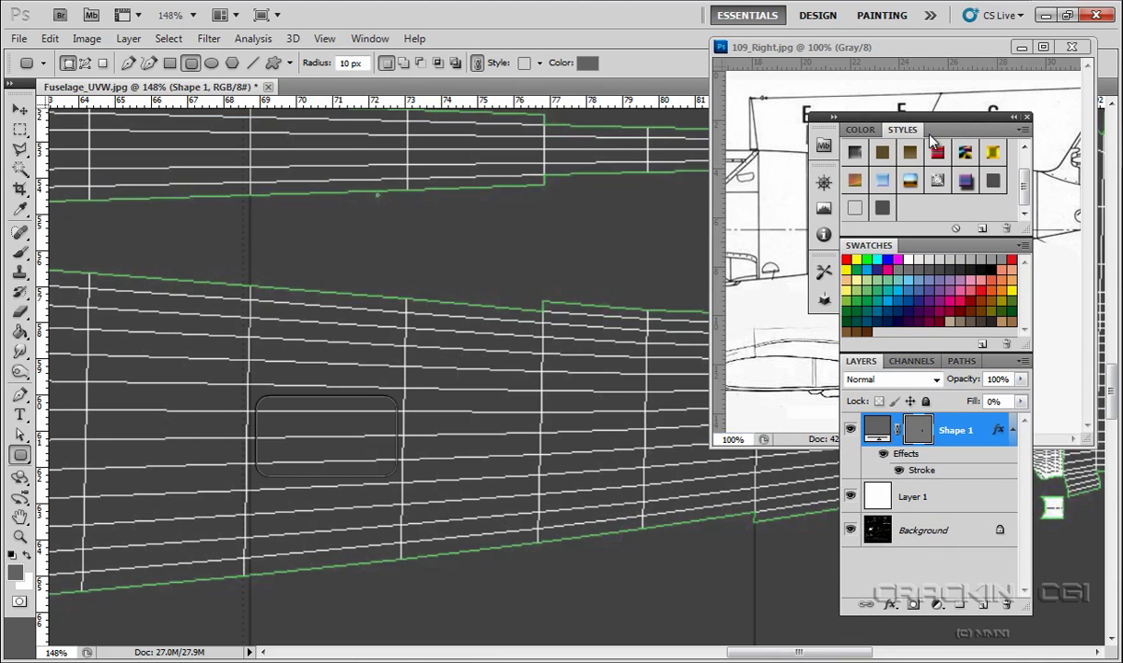
drag(933, 140, 194, 557)
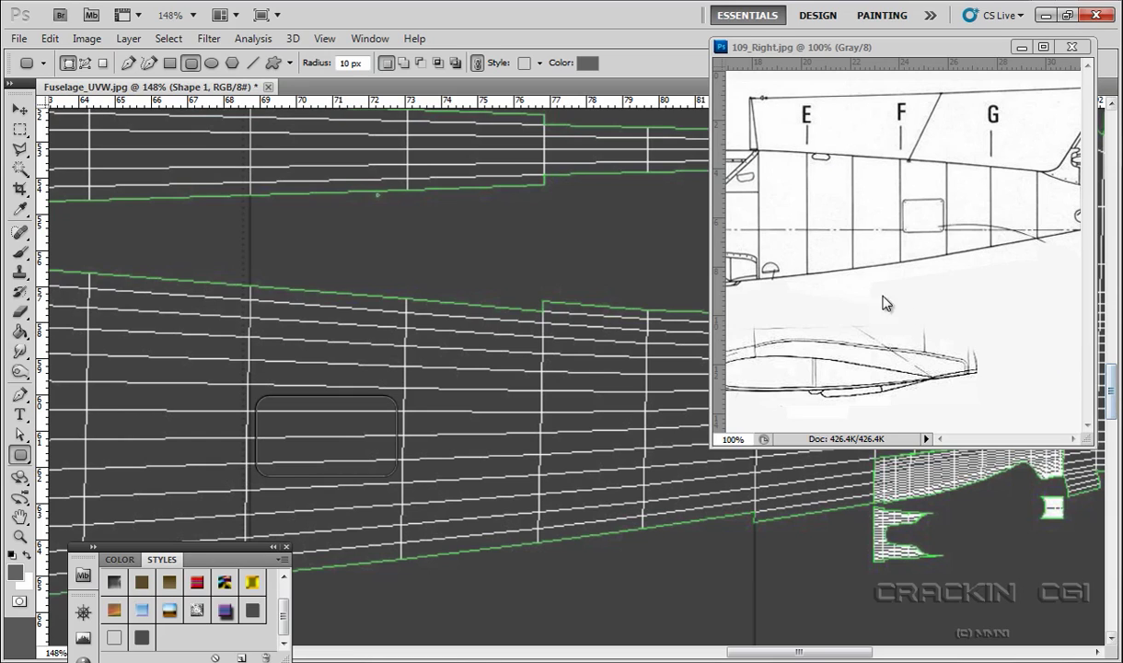
Step: Draw a smaller outlined rounded rectangle for the small hatch on the narrow top view, behind the cockpit near its lower edge
drag(1114, 402, 1112, 354)
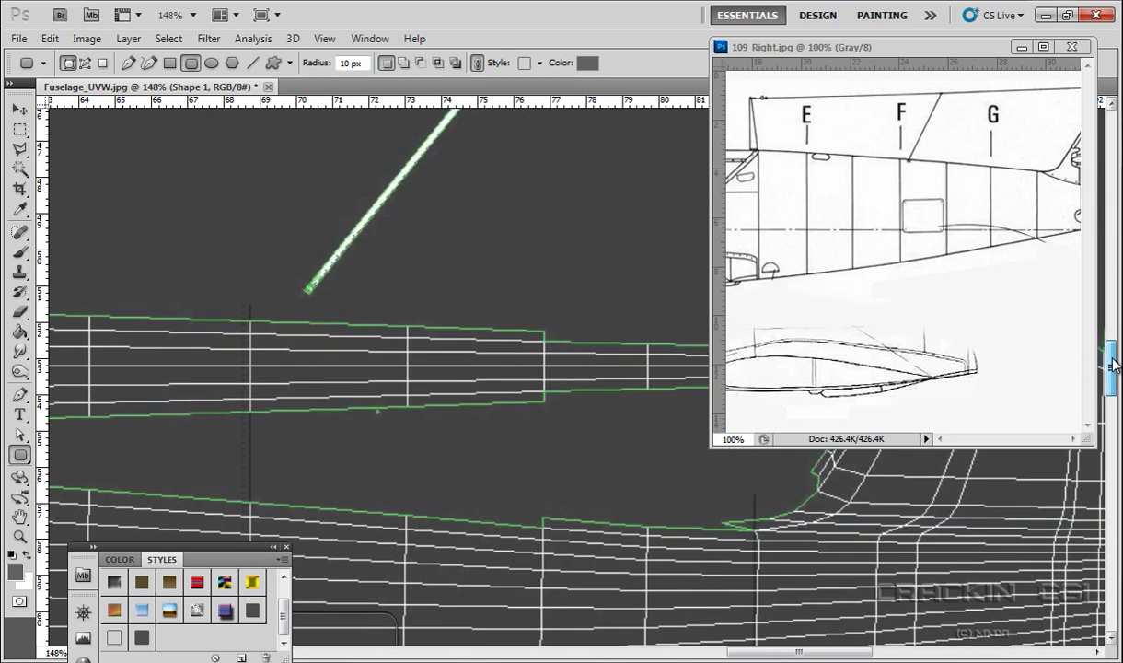
drag(797, 655, 729, 654)
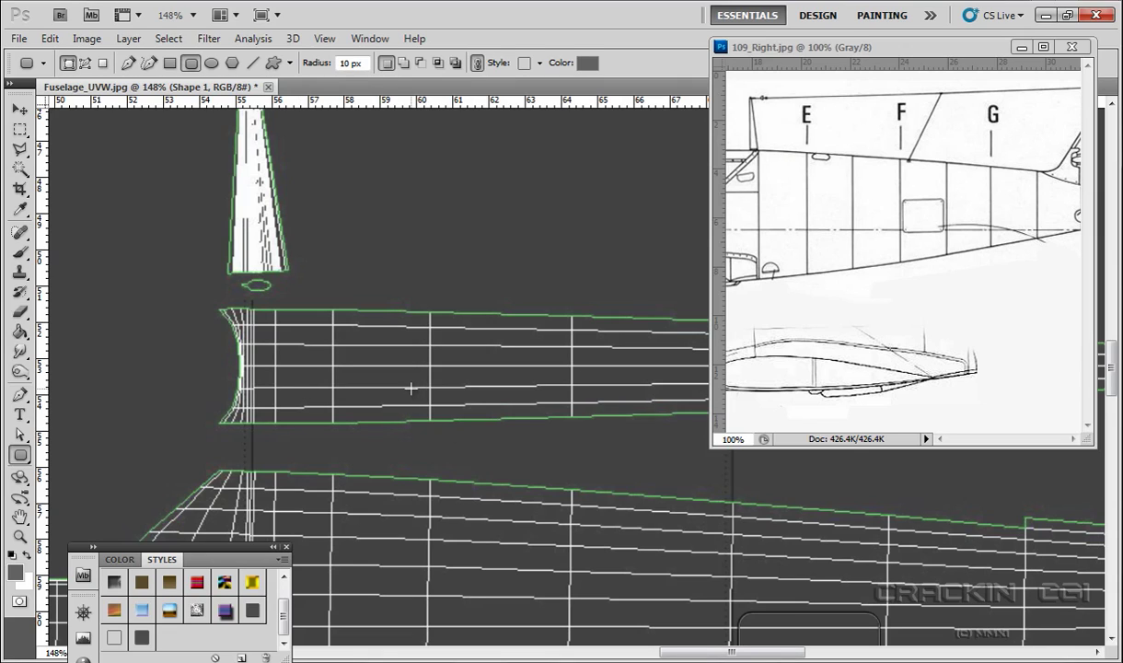
drag(412, 389, 472, 414)
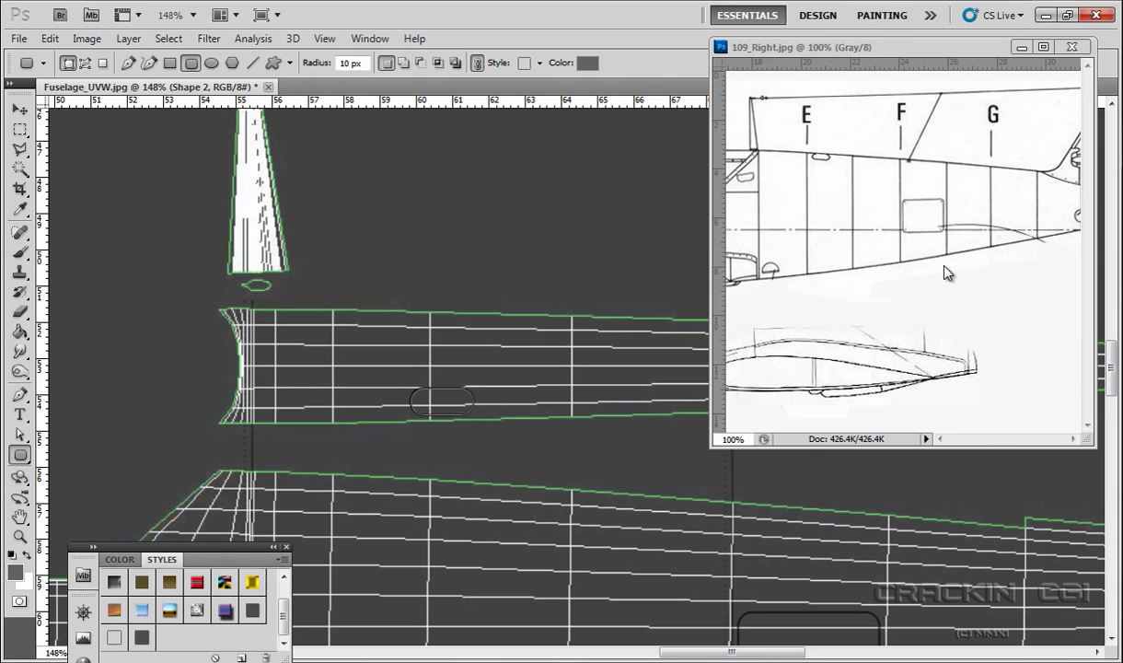
Step: Bring the cockpit section of the 109_Right.jpg reference into view, and make Layer 1 of Fuselage_UVW.jpg the active layer
click(882, 48)
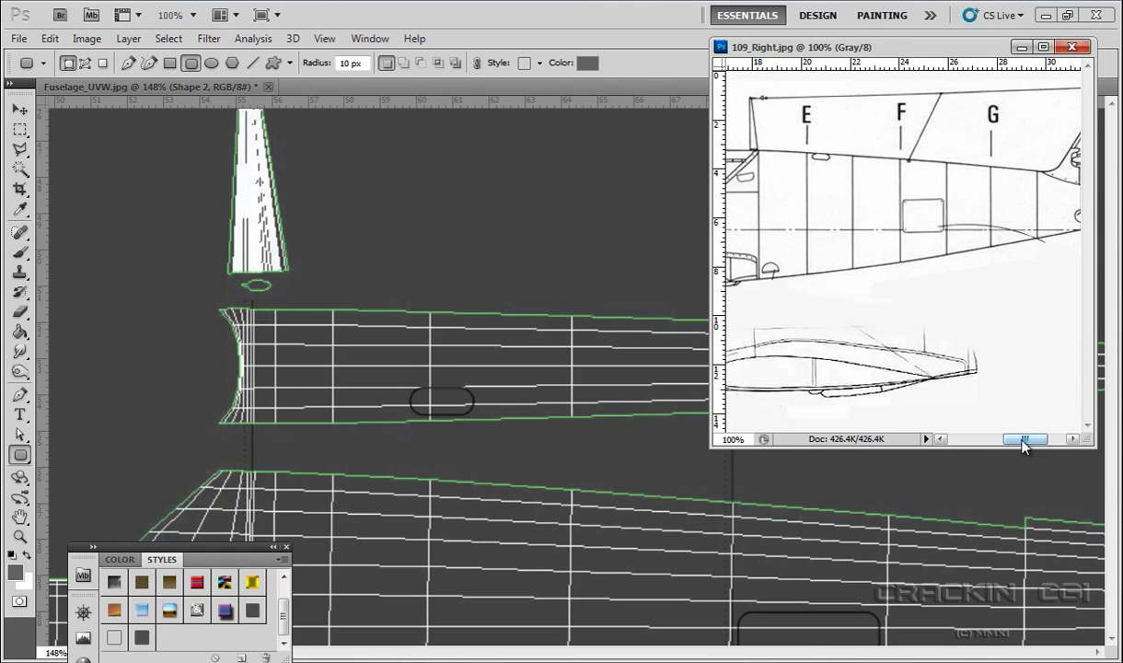
drag(1022, 440, 990, 442)
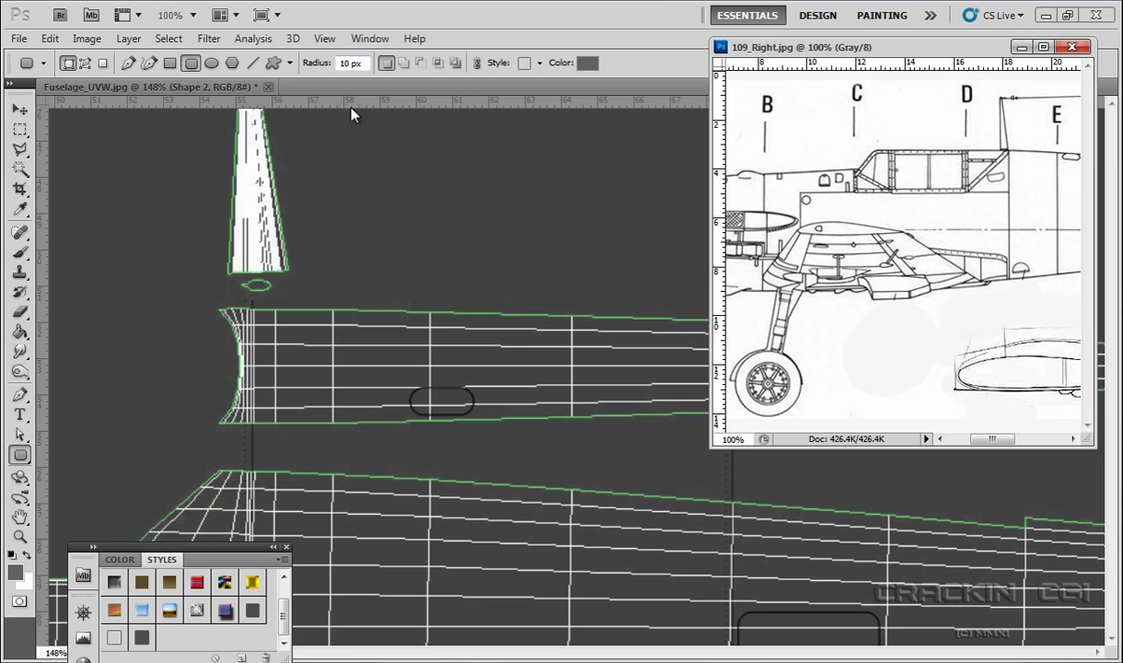
click(225, 87)
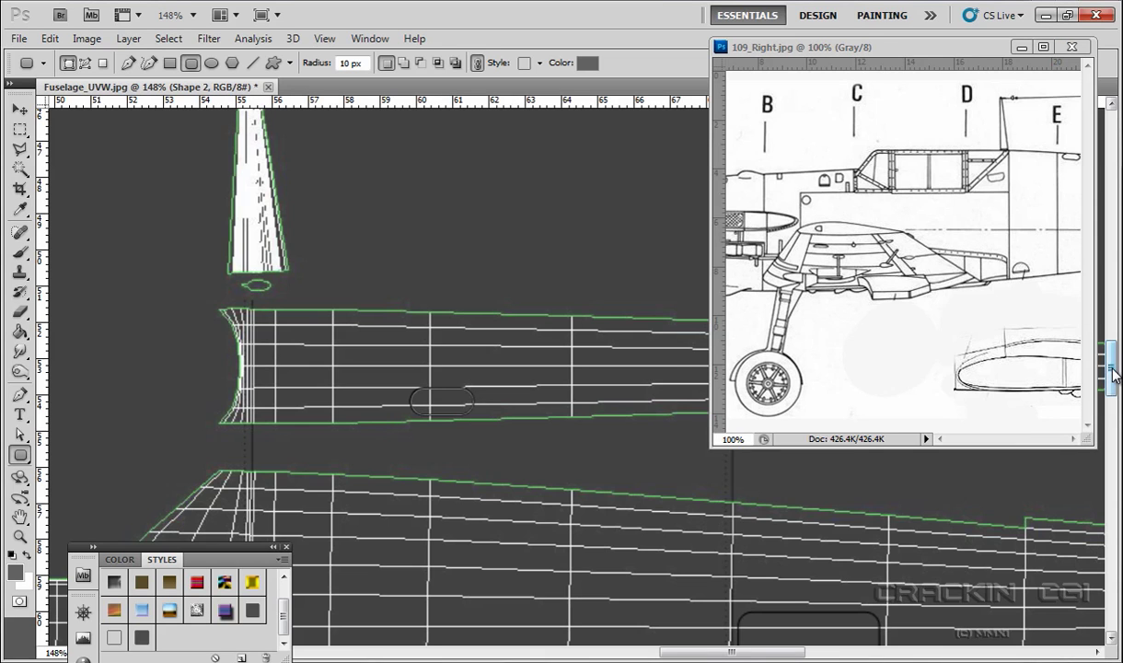
drag(1112, 366, 1116, 395)
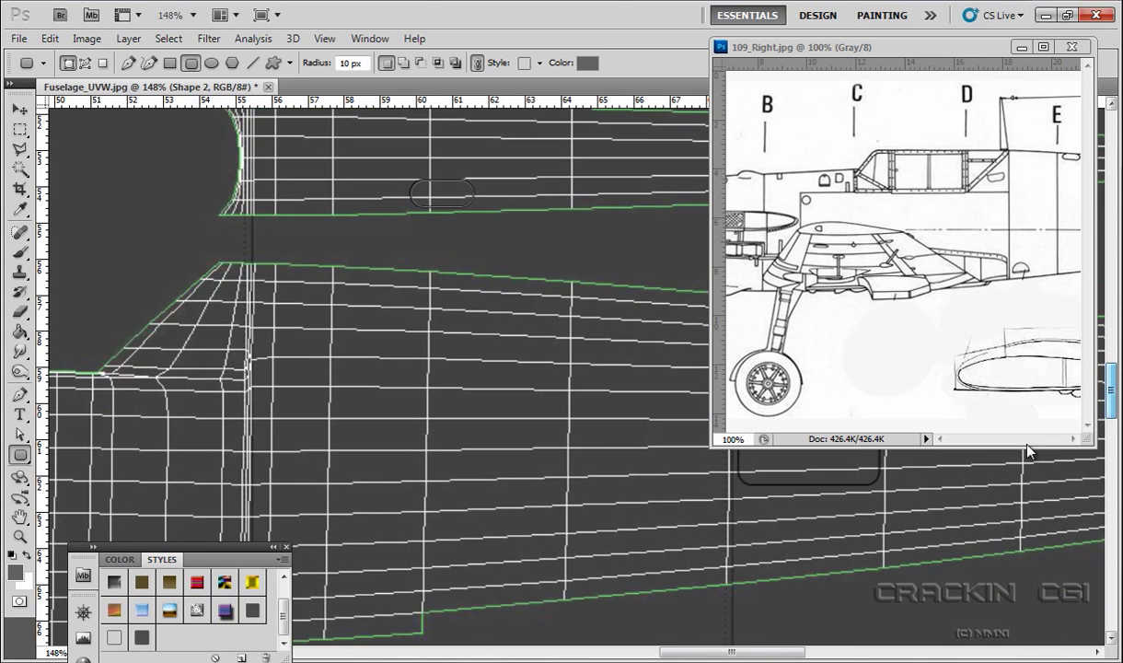
drag(261, 548, 959, 79)
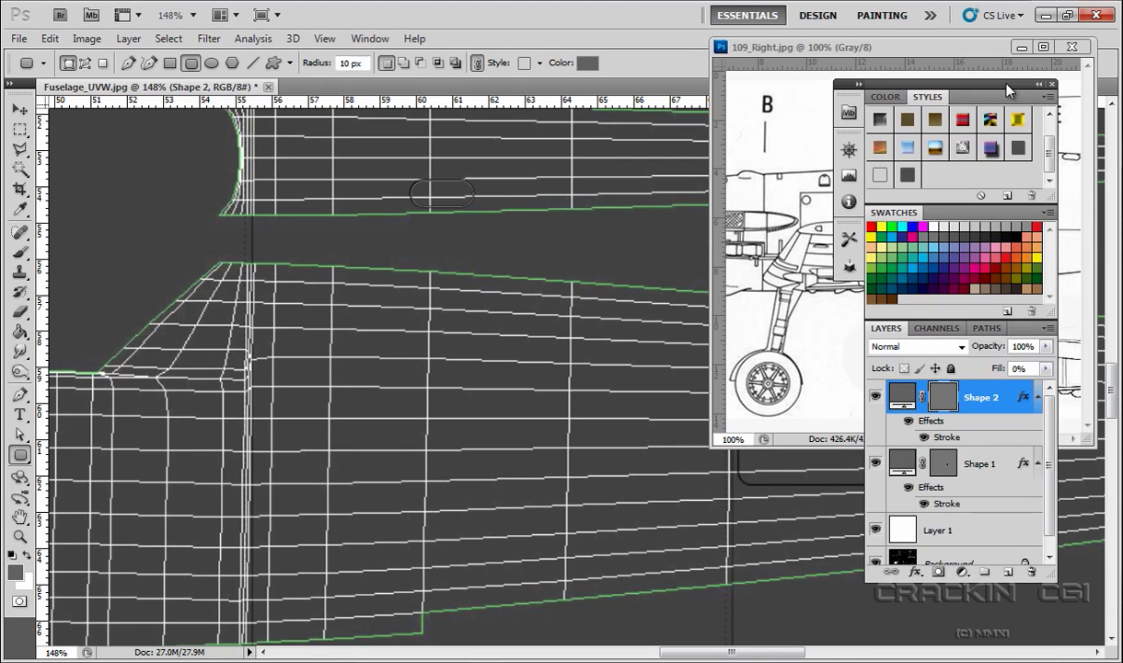
click(934, 532)
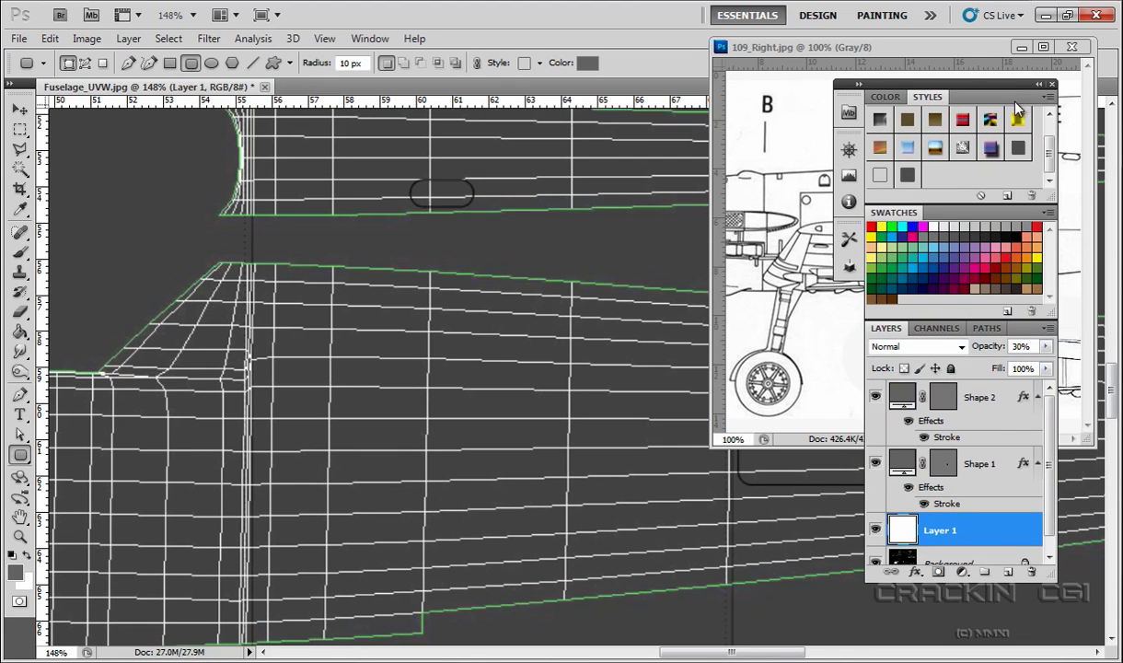
drag(1003, 90, 328, 580)
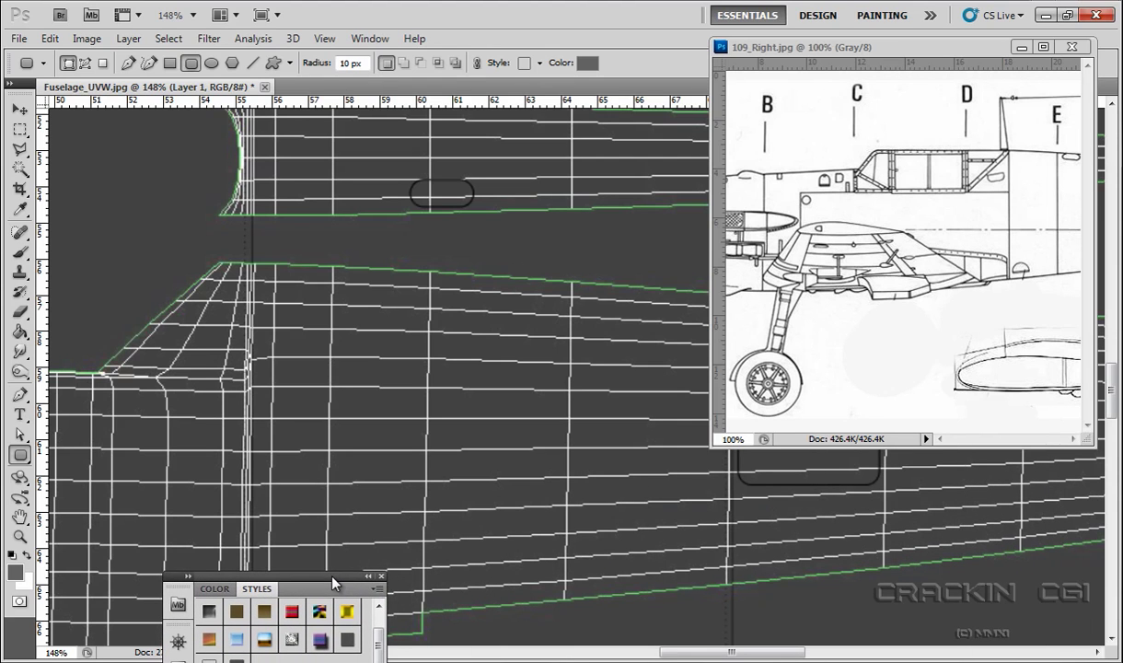
Step: Set the 1 px brush to 1% spacing so it paints solid lines
drag(770, 656, 701, 658)
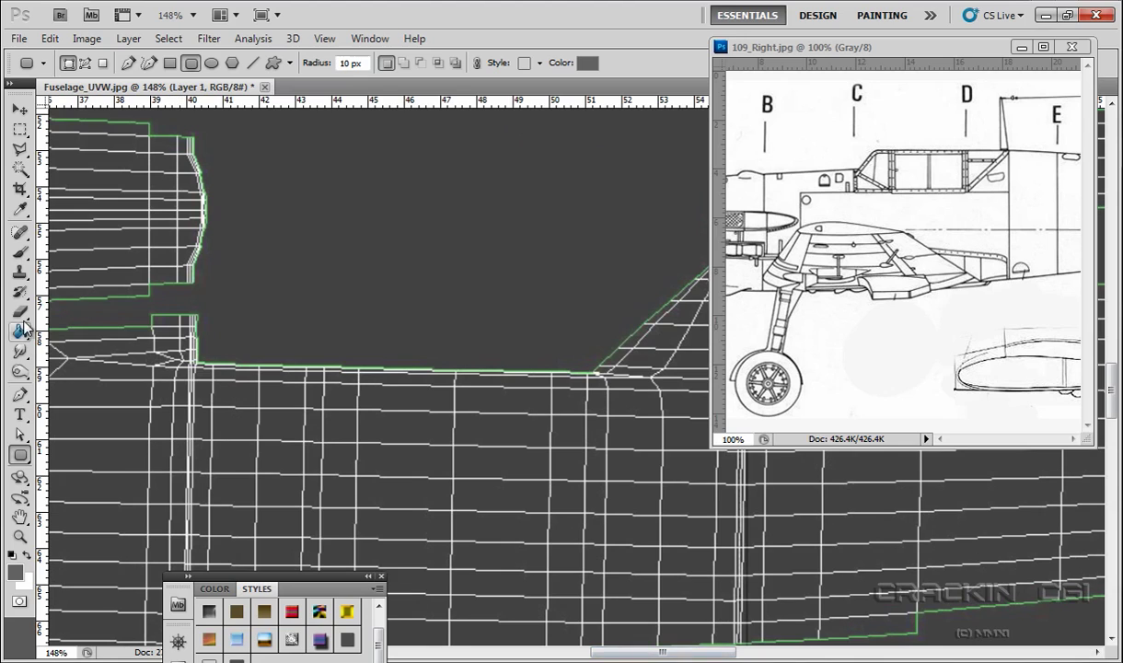
click(20, 251)
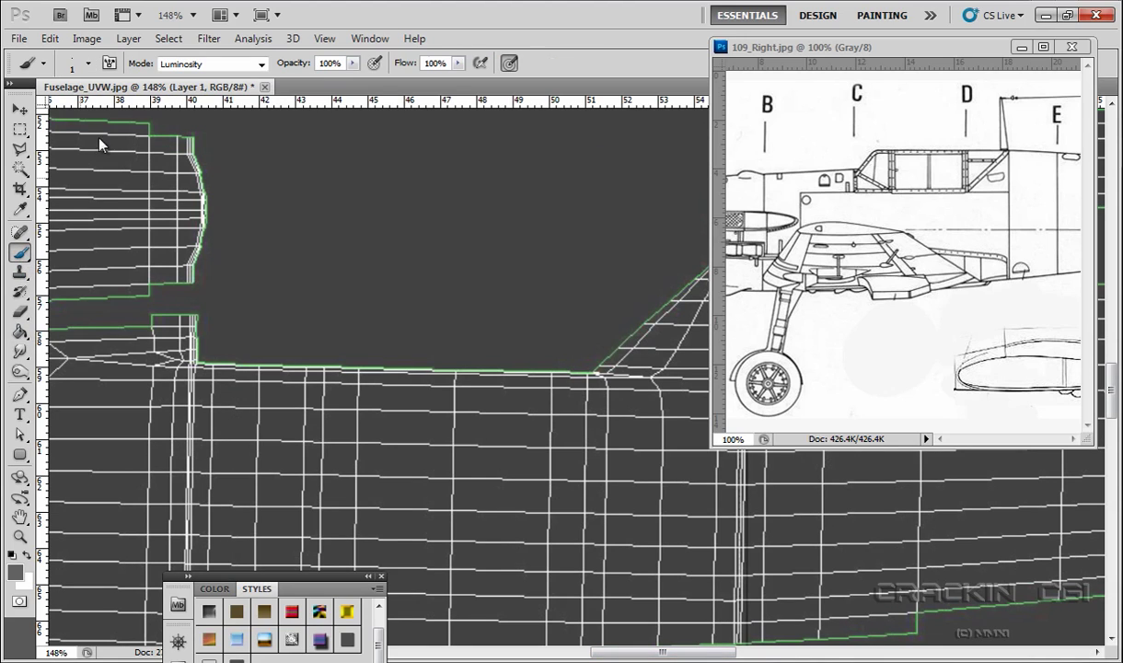
click(368, 39)
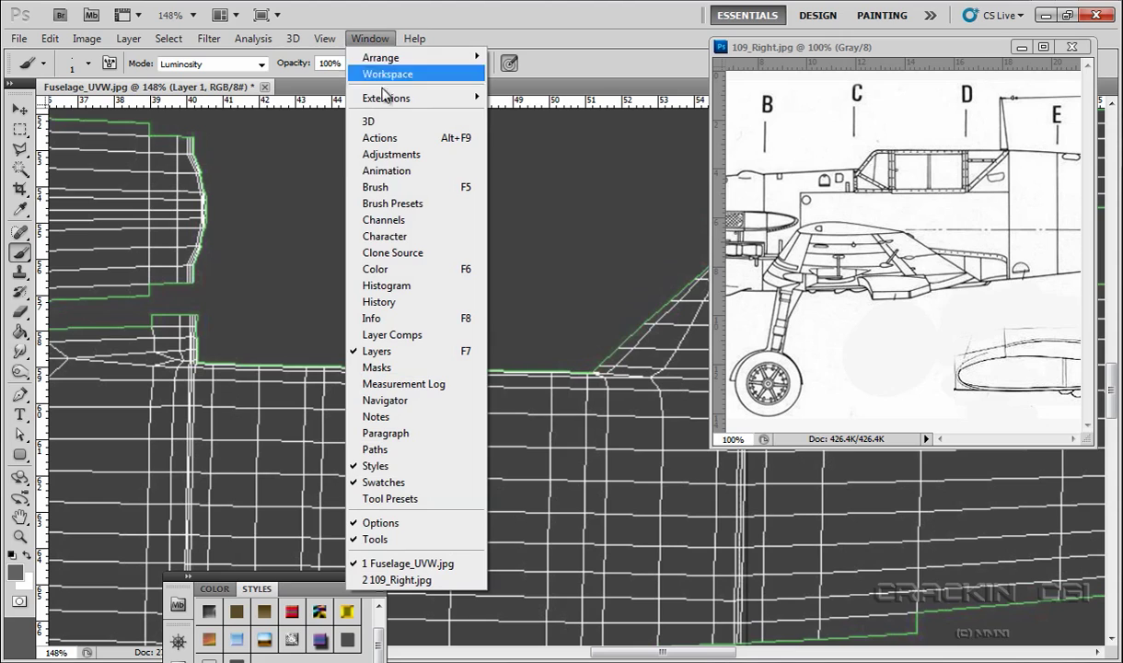
click(398, 188)
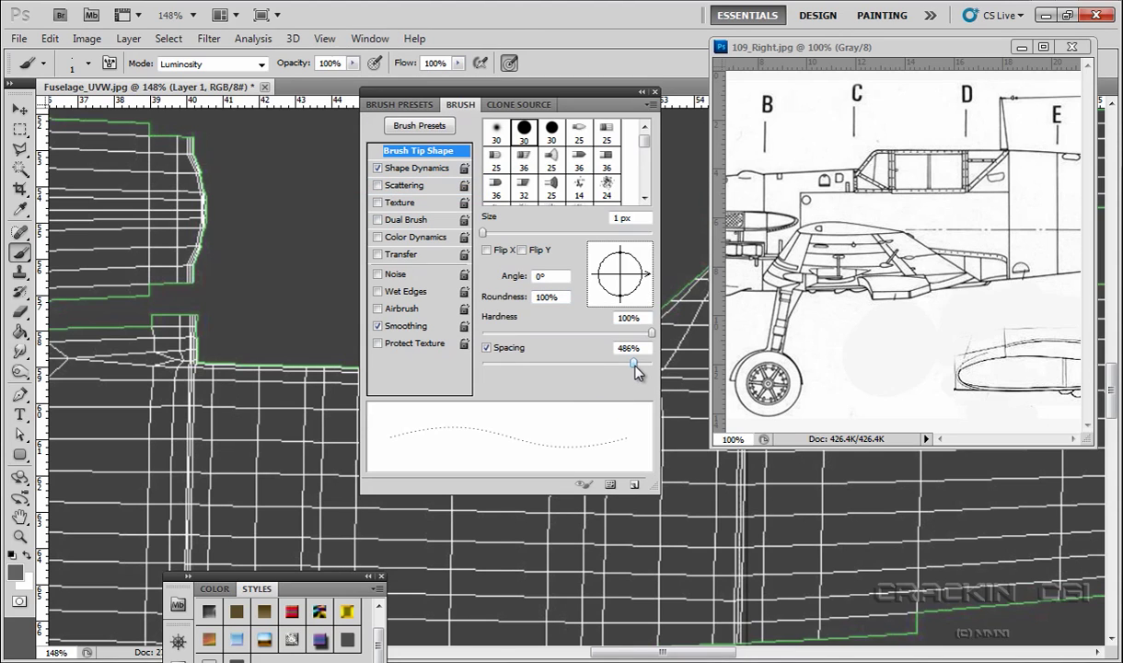
drag(635, 364, 446, 355)
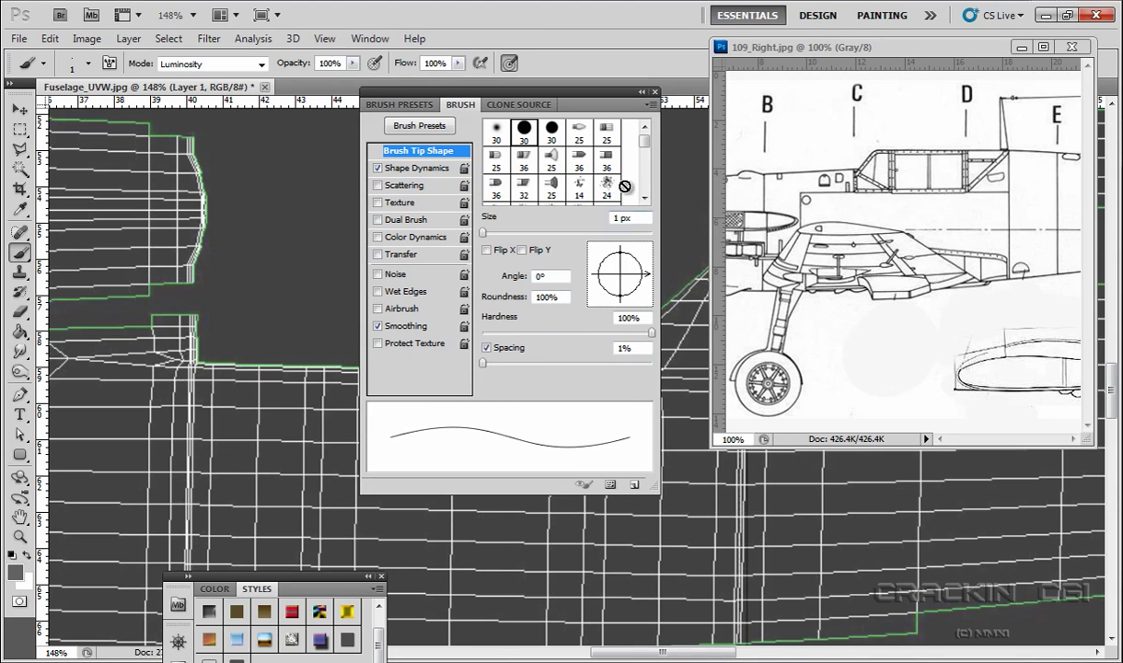
click(655, 93)
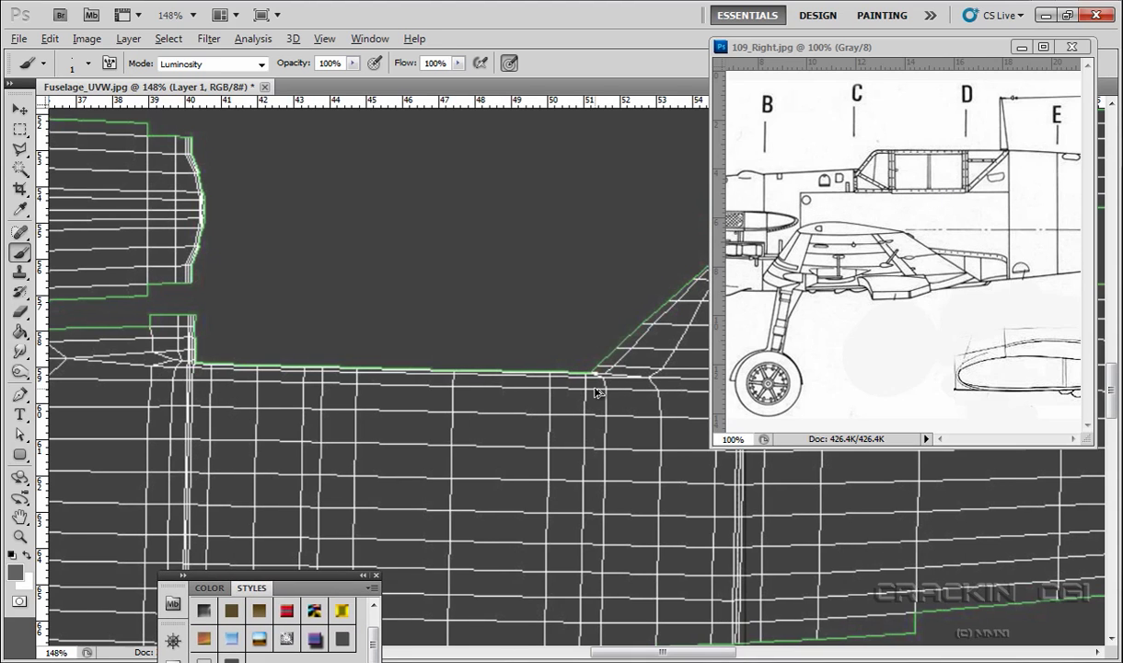
Step: Paint the cockpit-side panel line on the upper side view: a horizontal line below the cockpit opening and a vertical line down its forward end
scroll(598, 391, down, 1)
scroll(599, 392, down, 3)
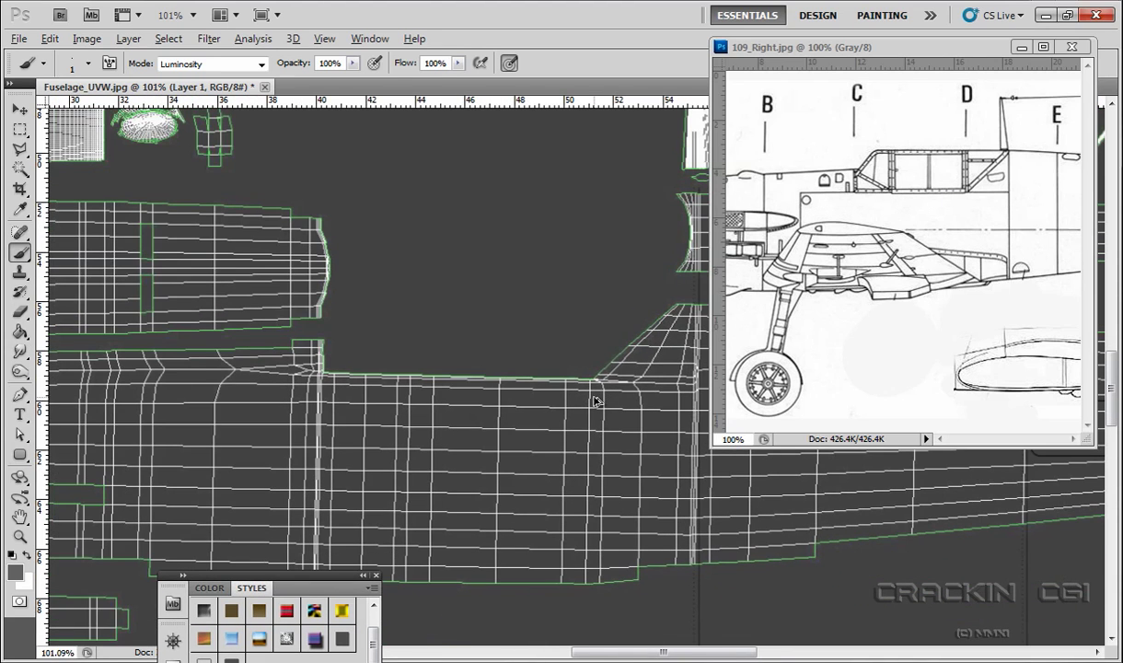
drag(1112, 378, 1113, 387)
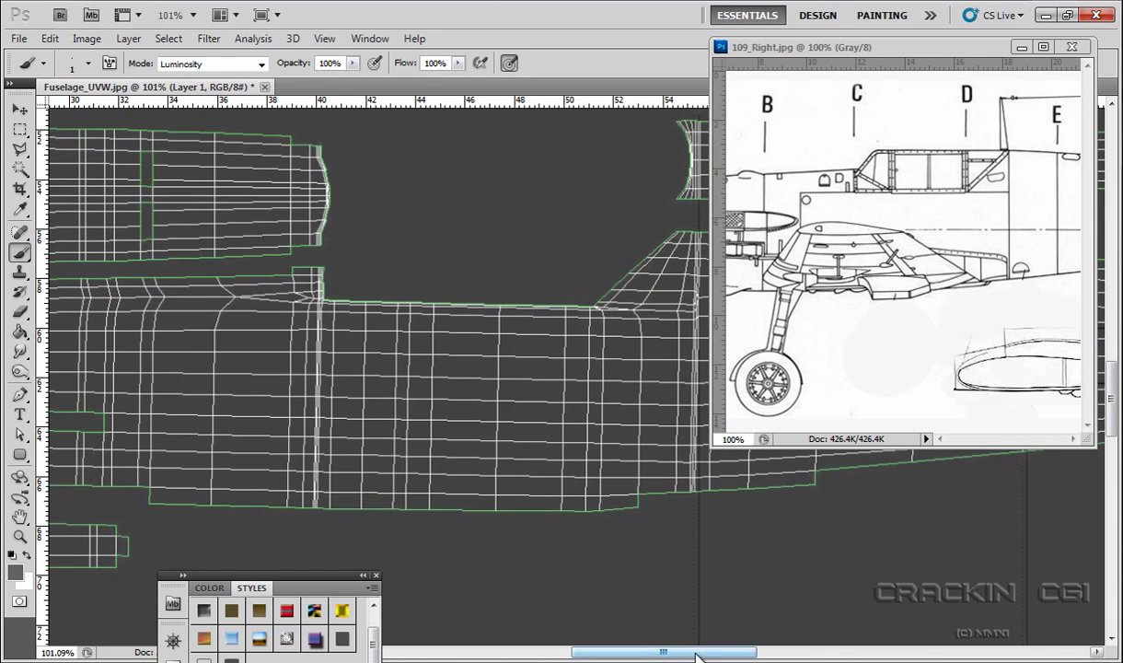
drag(697, 654, 712, 656)
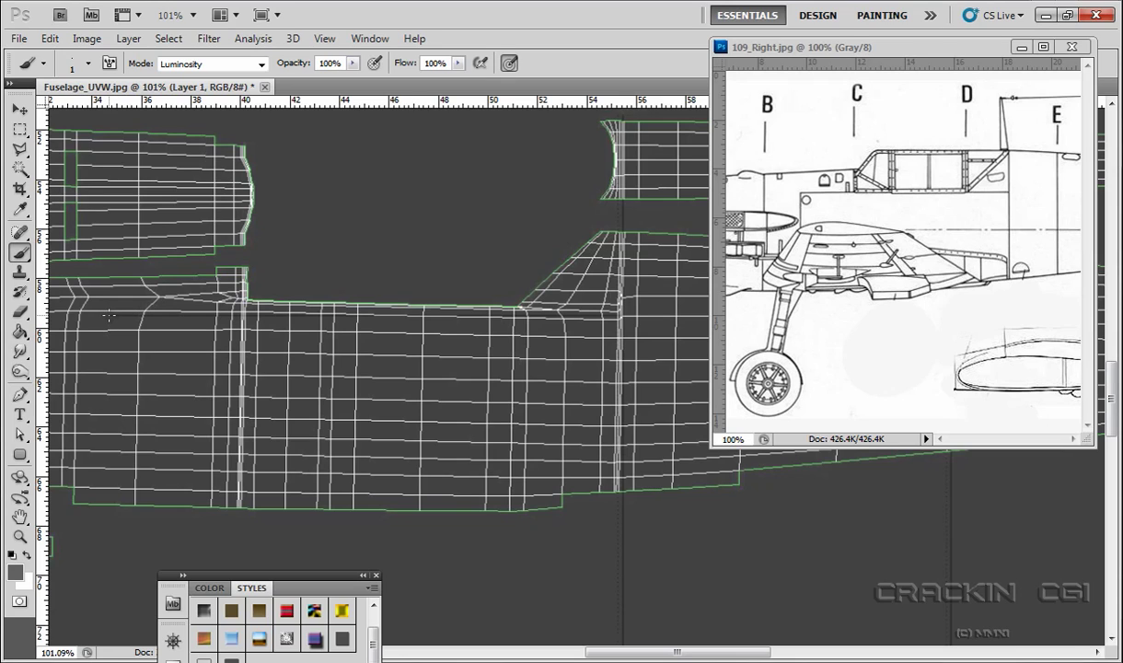
drag(113, 356, 119, 484)
Step: Draw a small outlined circle with the Ellipse tool and position it just inside the upper forward corner of the cockpit-side panel line
click(21, 454)
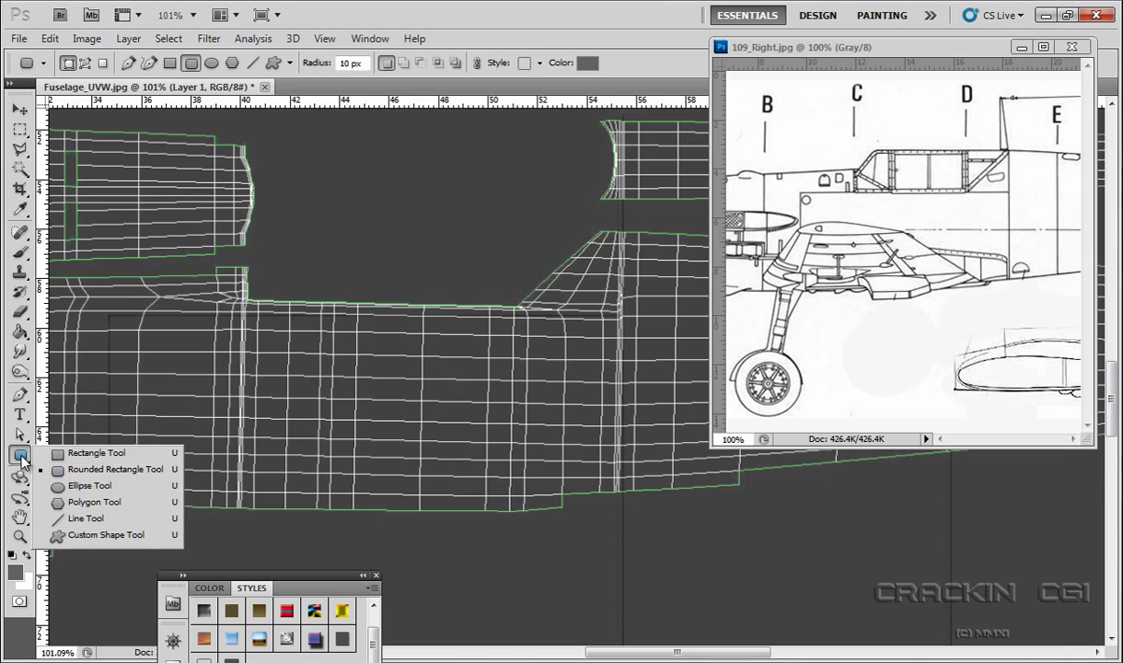
click(79, 486)
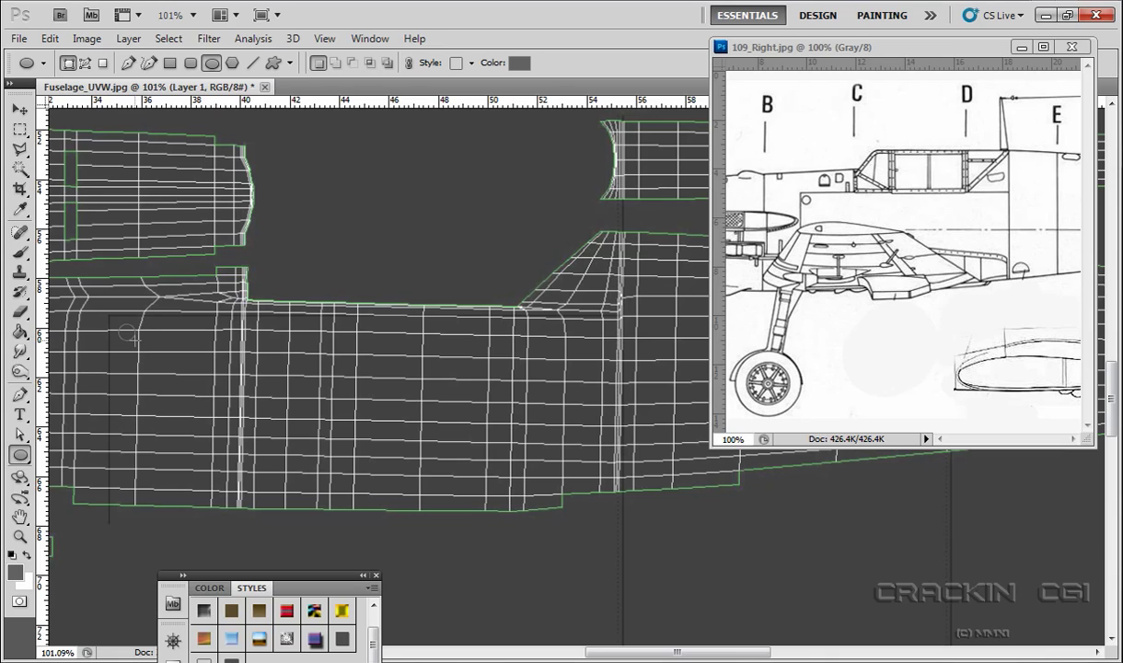
drag(135, 342, 135, 343)
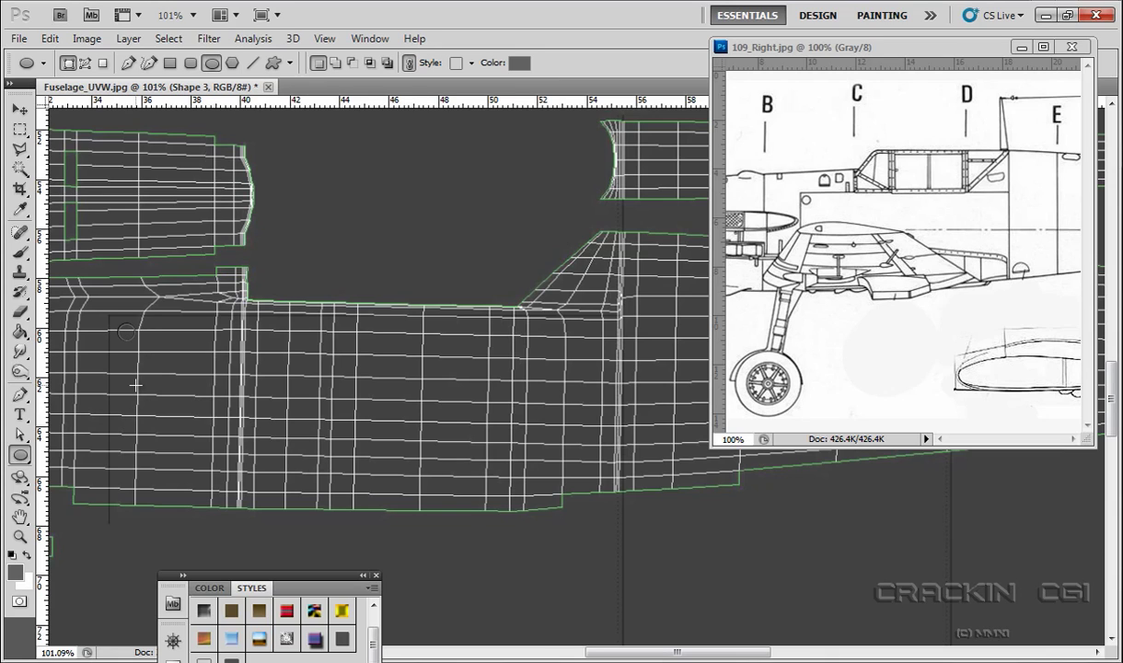
ctrl+click(127, 342)
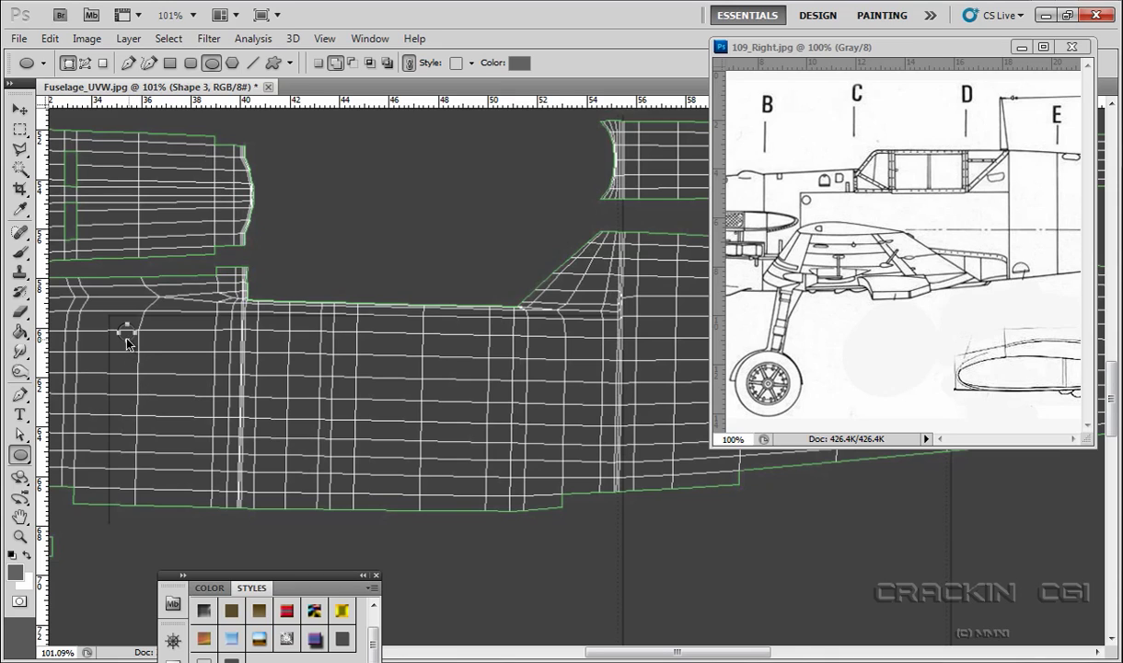
drag(127, 342, 123, 340)
key(b)
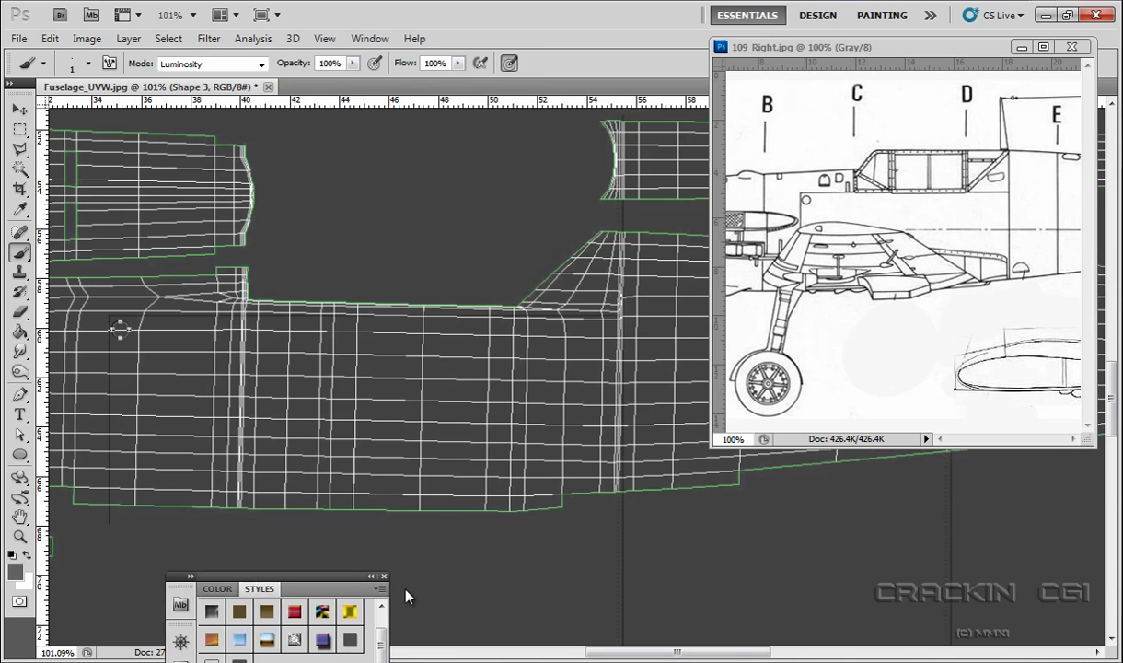
Step: Make Layer 1 active again and set the brush size to 3 px for the canopy-frame rivets
mouse_move(210, 574)
mouse_down()
mouse_move(798, 160)
mouse_move(874, 81)
mouse_up()
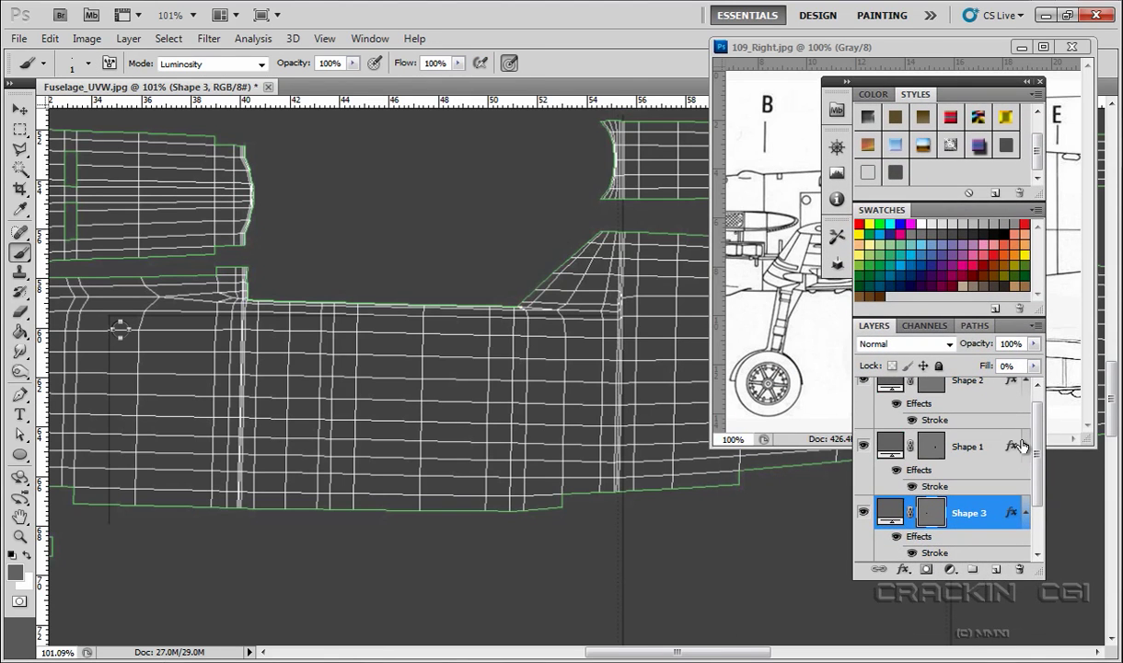
scroll(988, 433, down, 3)
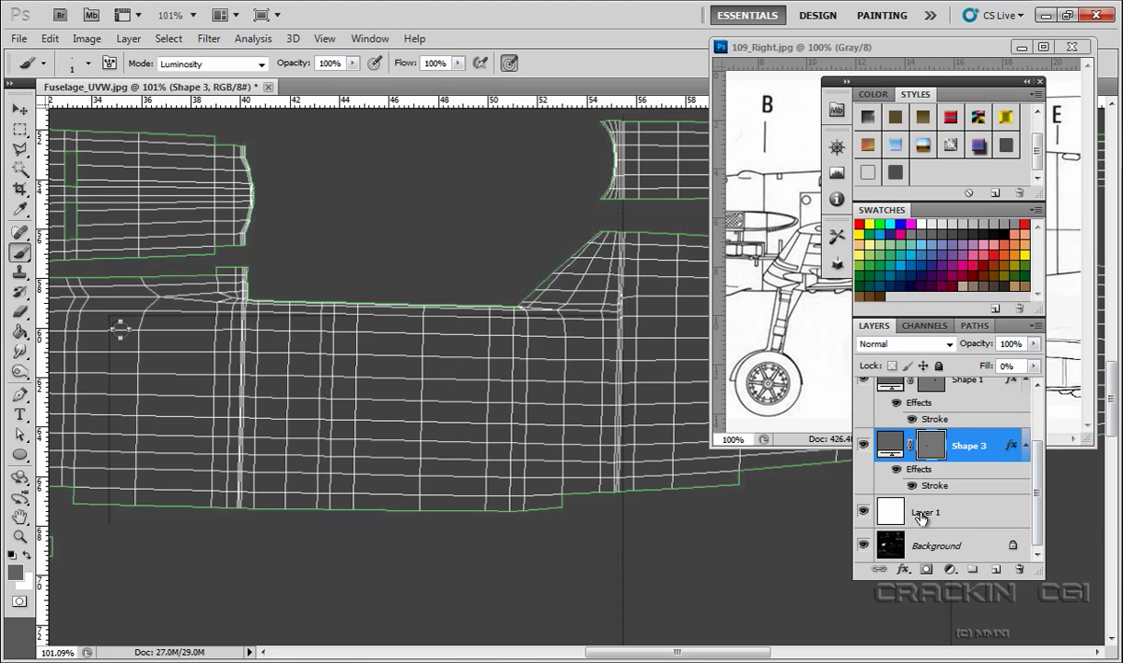
click(922, 523)
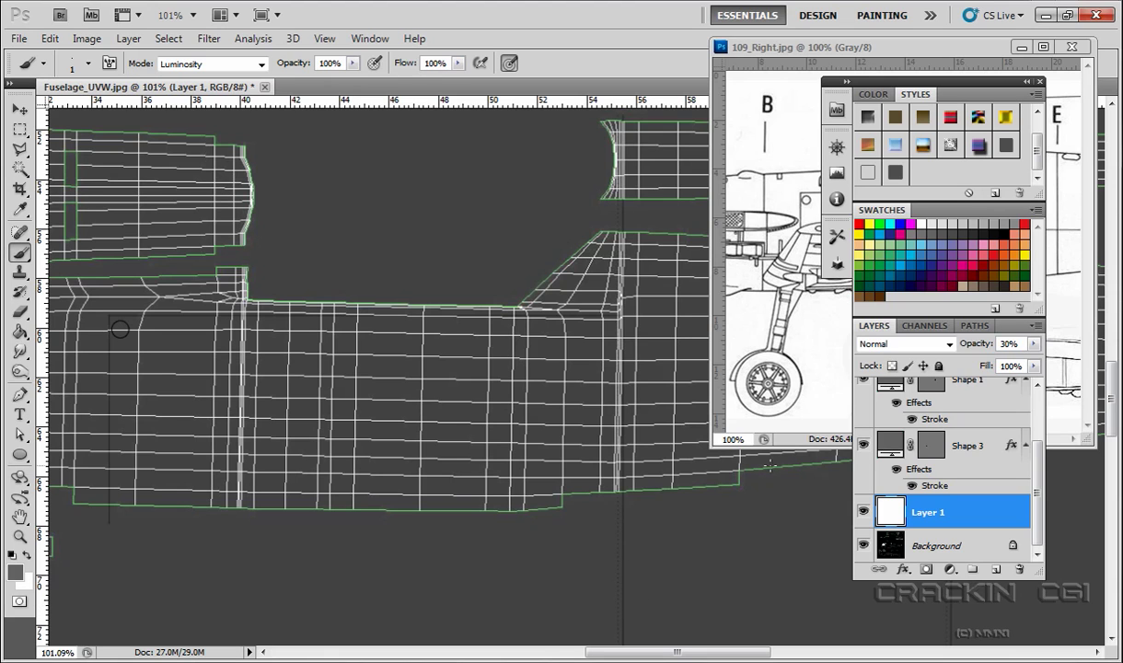
drag(1113, 410, 1115, 301)
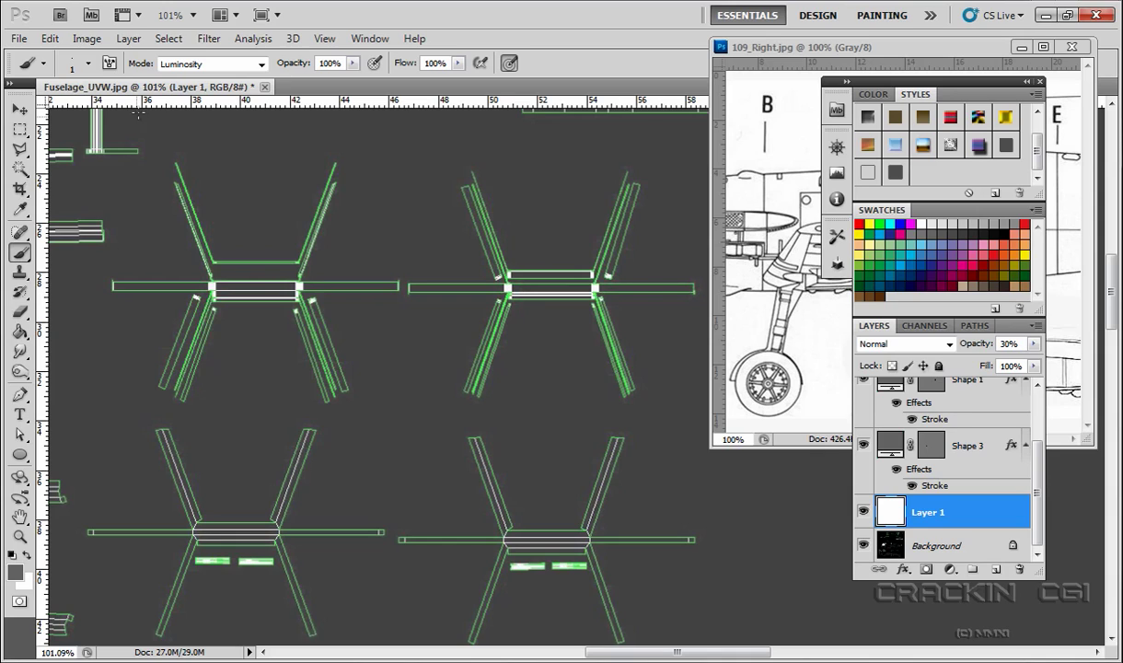
click(89, 63)
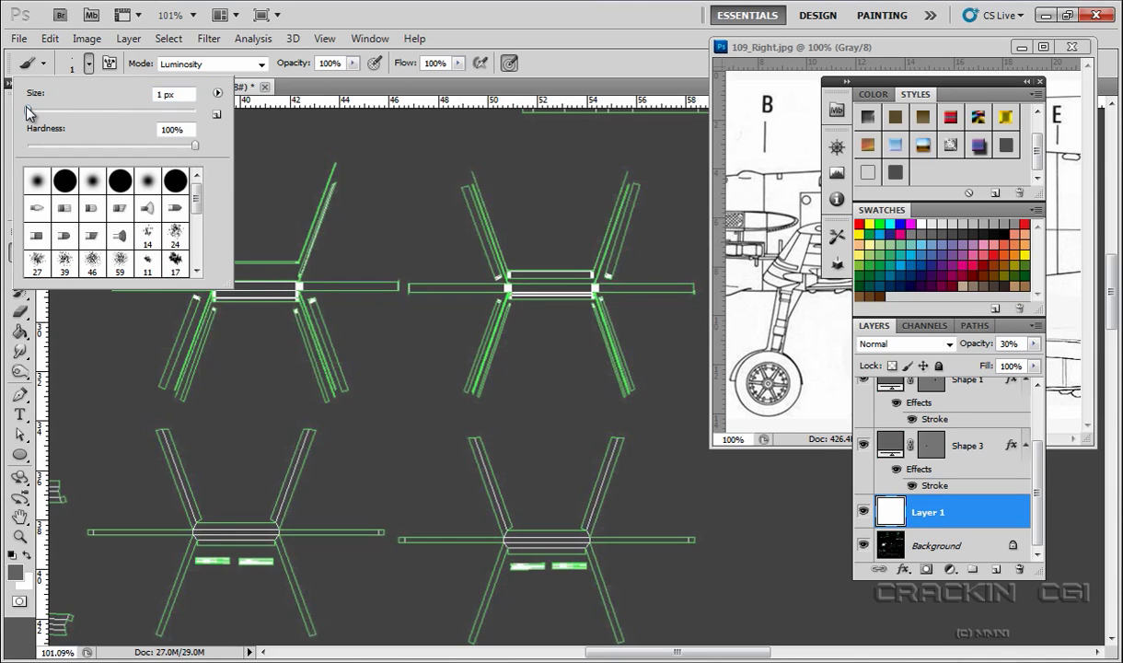
drag(28, 112, 29, 111)
key(Return)
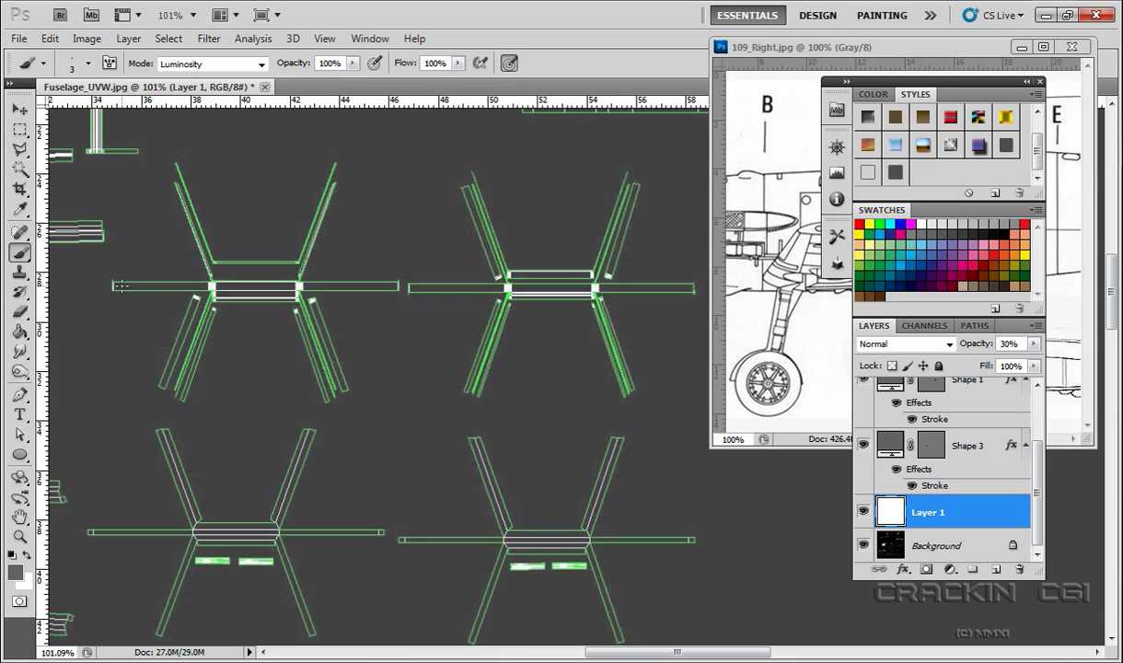
Step: Paint spaced rivet dots along the long horizontal strips of the two upper canopy-frame layouts
drag(121, 285, 152, 288)
click(249, 286)
drag(416, 288, 687, 288)
Step: Narrow the 109_Right.jpg window to uncover more of the UV layout, with the floating panels moved clear of it
drag(883, 80, 270, 606)
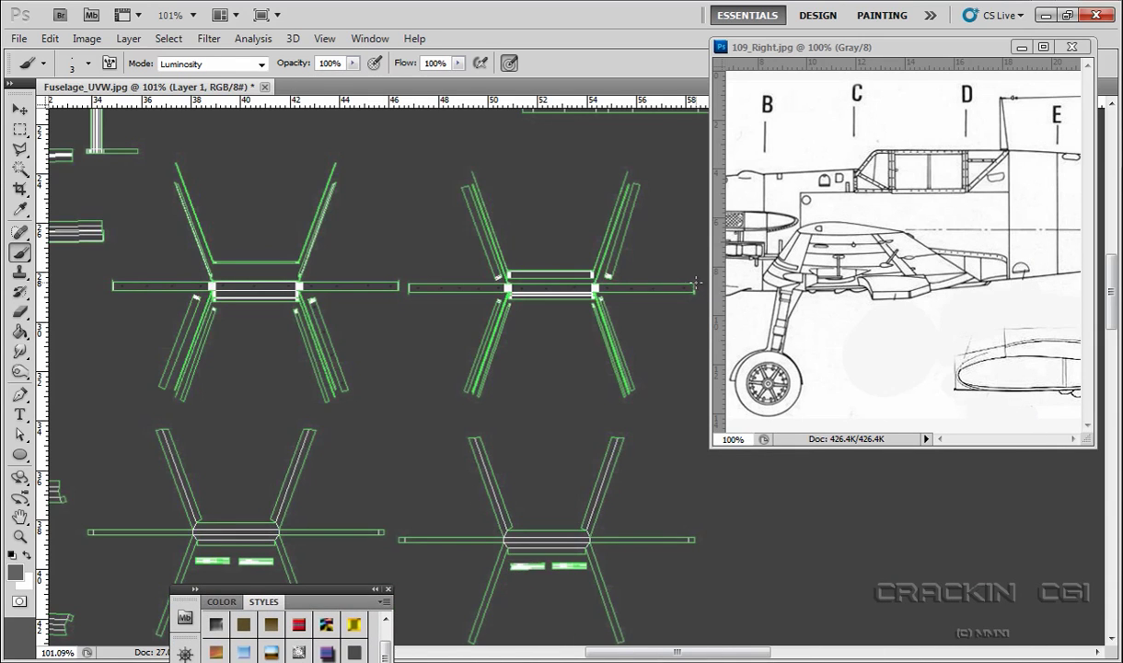
drag(711, 276, 259, 270)
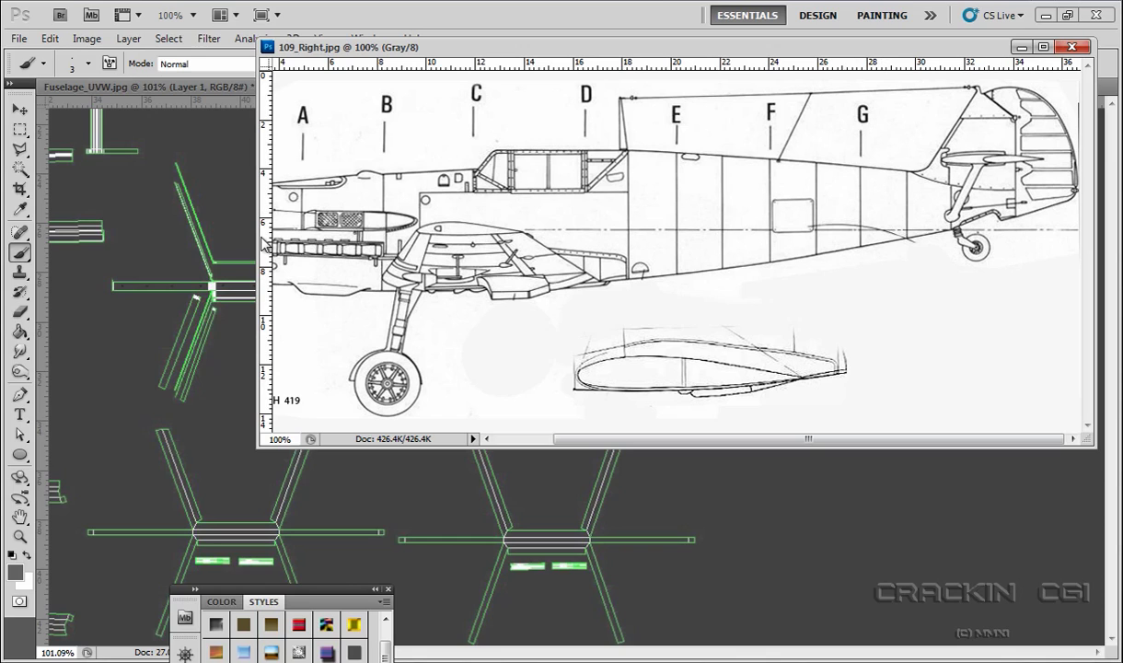
mouse_move(257, 234)
mouse_down()
mouse_move(750, 267)
mouse_move(819, 292)
mouse_up()
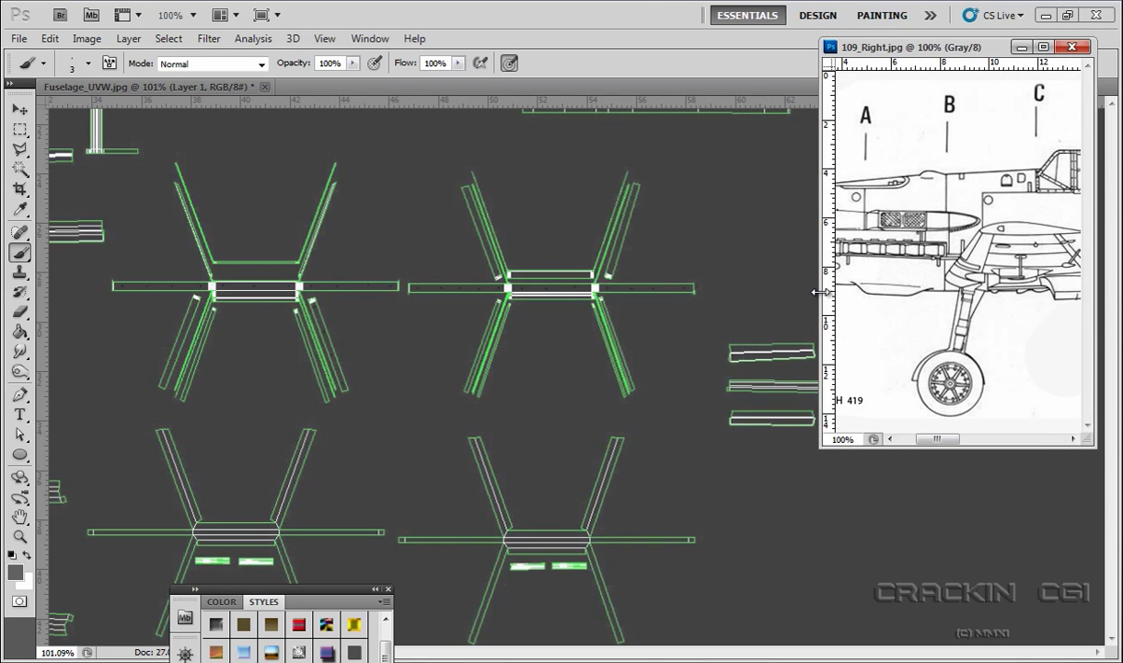
Step: Hide the Background layer of Fuselage_UVW.jpg so only the painted lines and hatch shapes are shown
drag(311, 603, 856, 104)
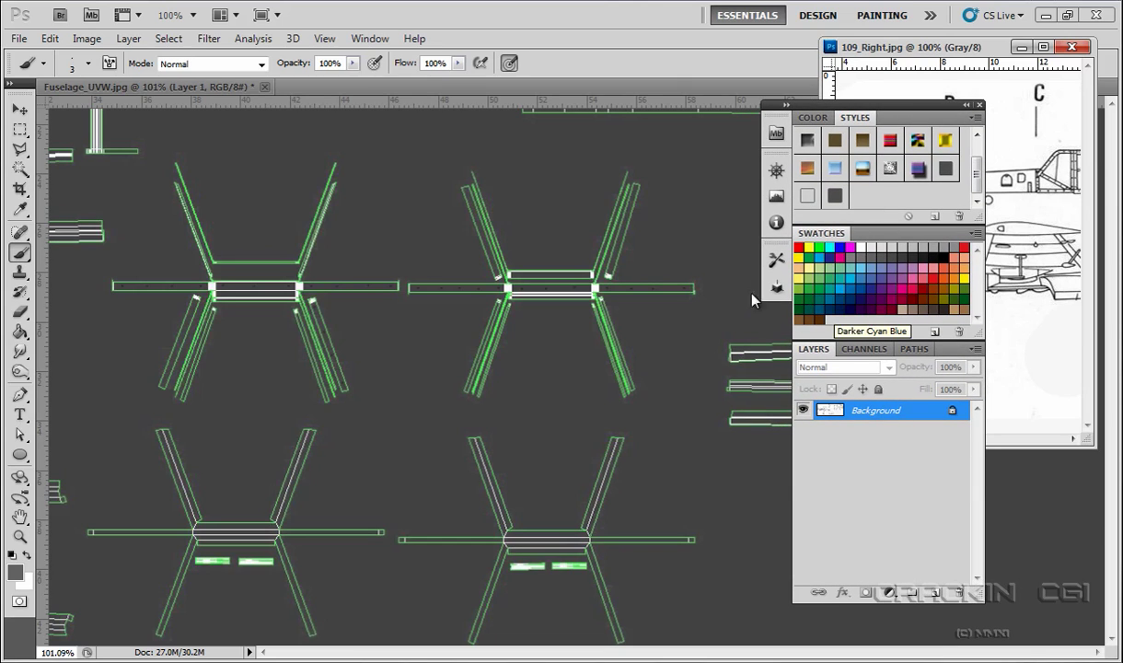
click(208, 87)
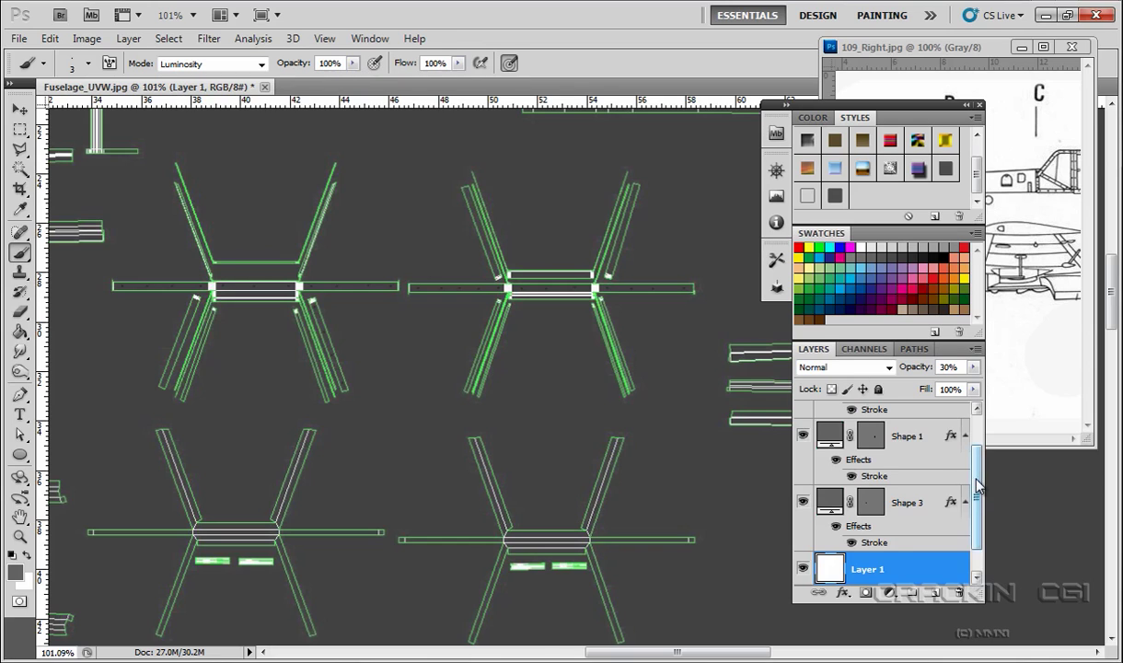
drag(978, 506, 978, 529)
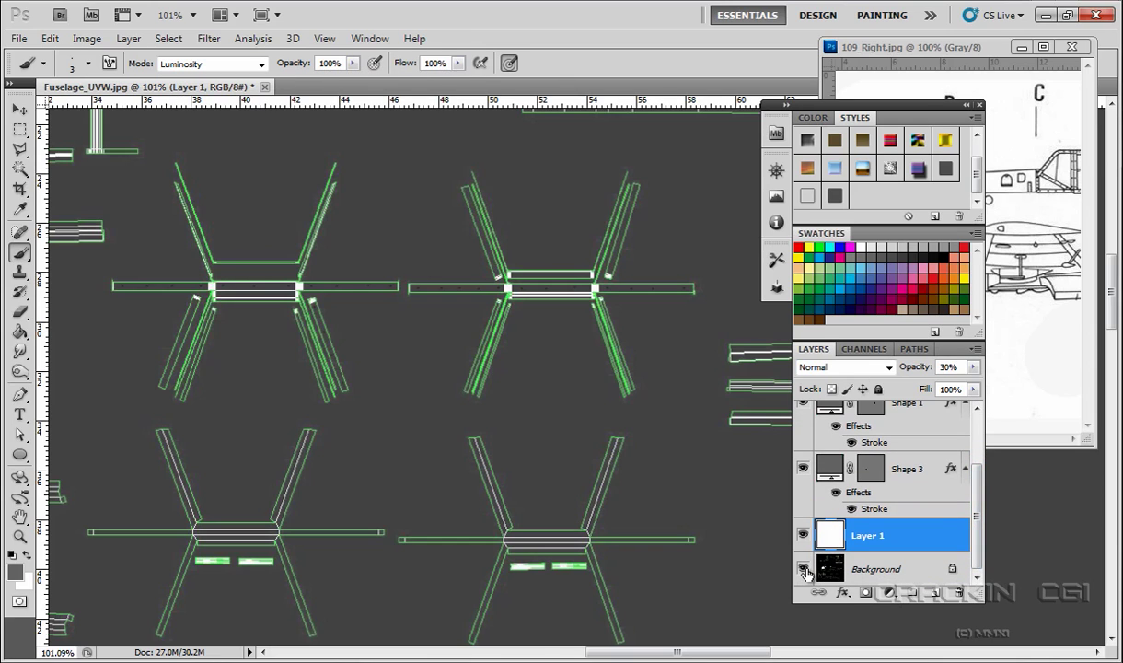
click(803, 570)
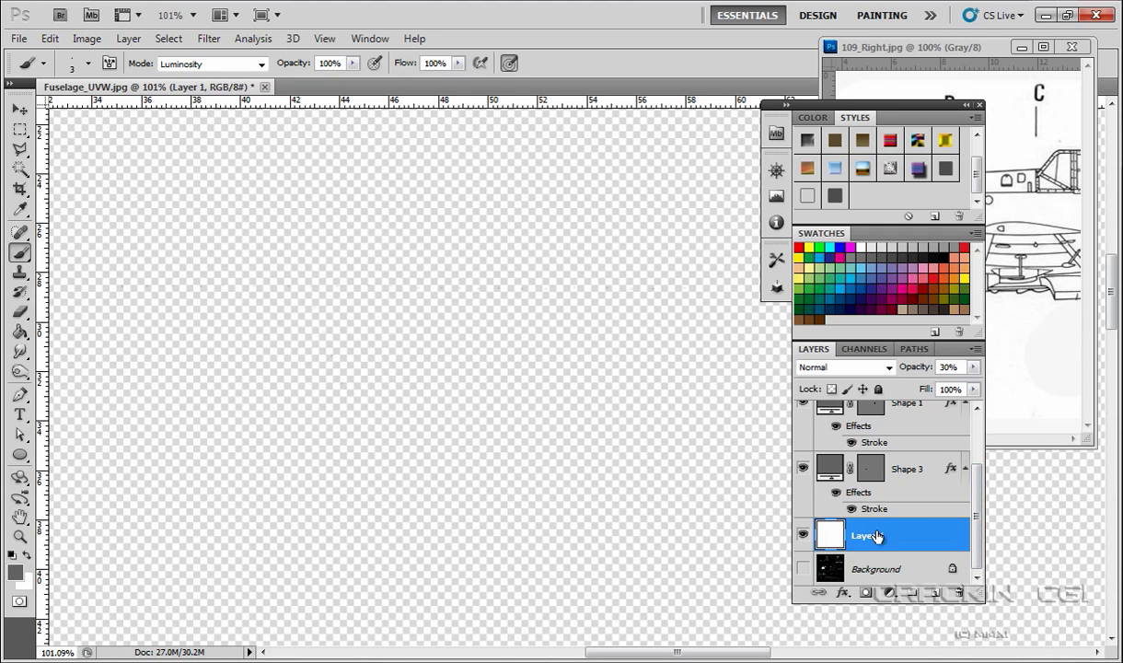
scroll(978, 479, up, 3)
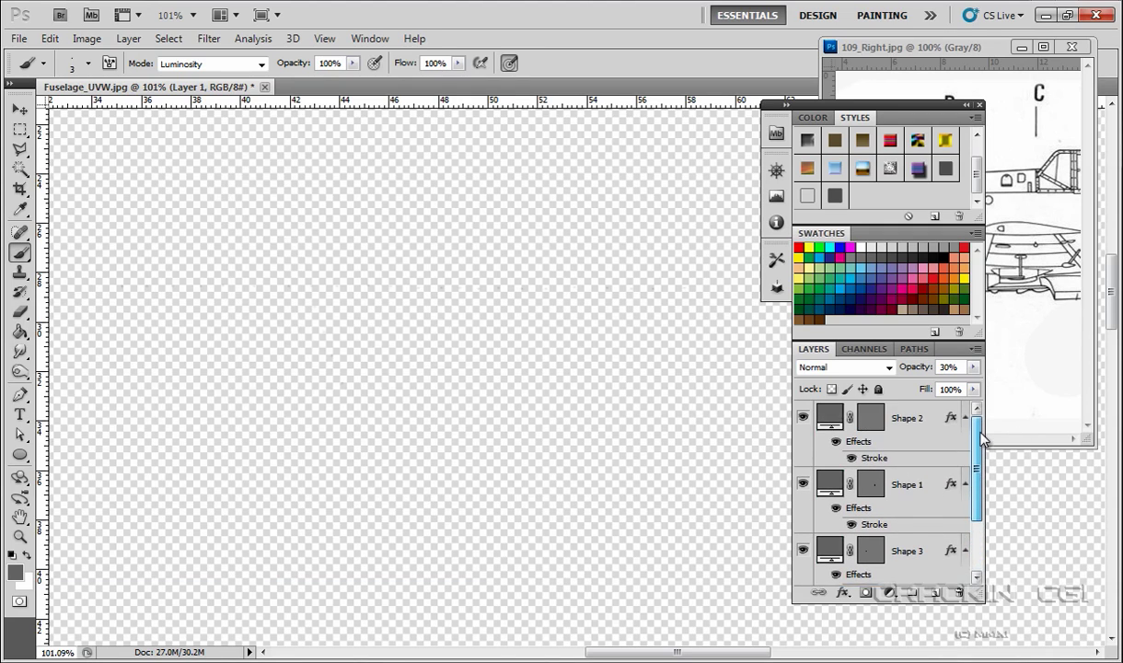
Step: Raise Layer 1's opacity to 100% in Fuselage_UVW.jpg
scroll(977, 446, down, 3)
click(973, 366)
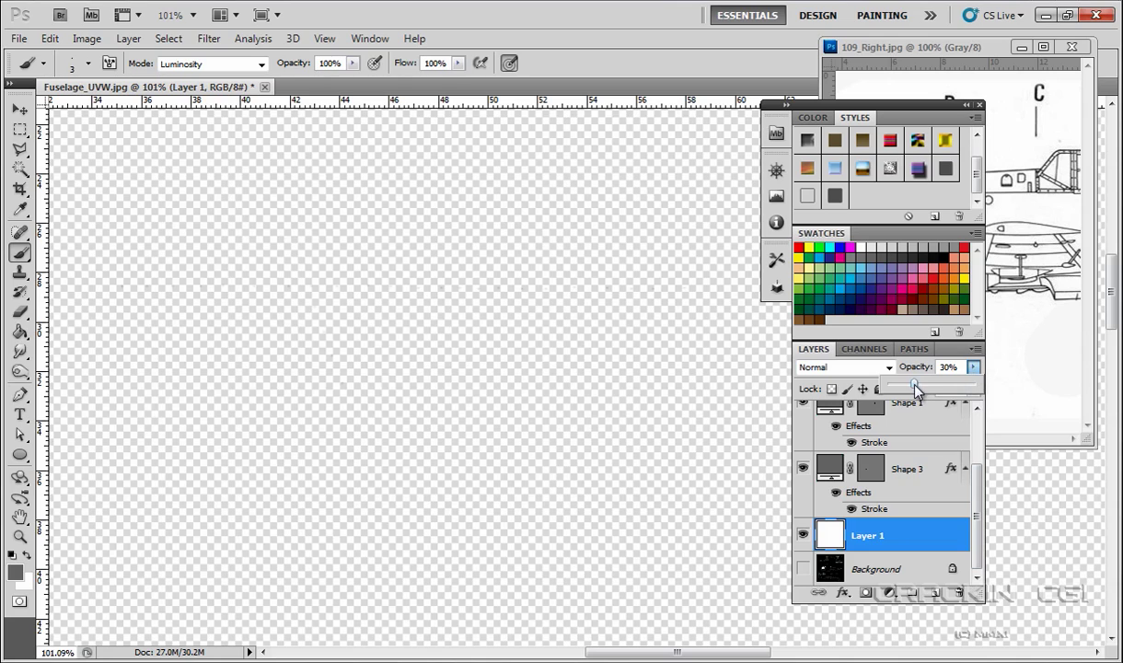
drag(917, 388, 975, 388)
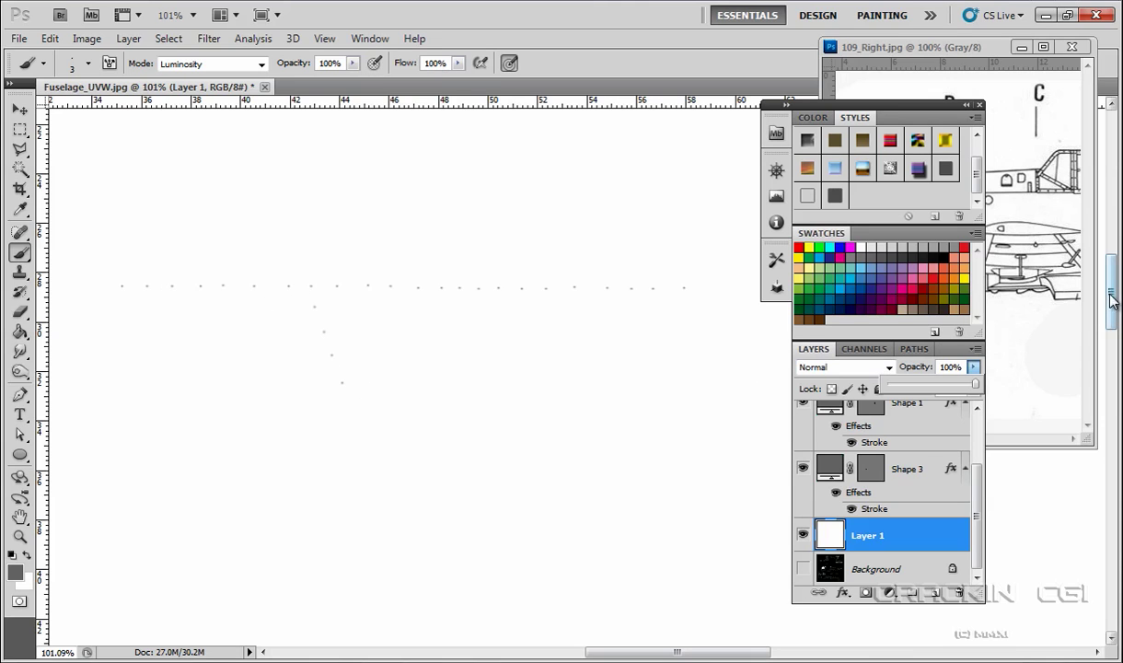
drag(1111, 297, 1111, 396)
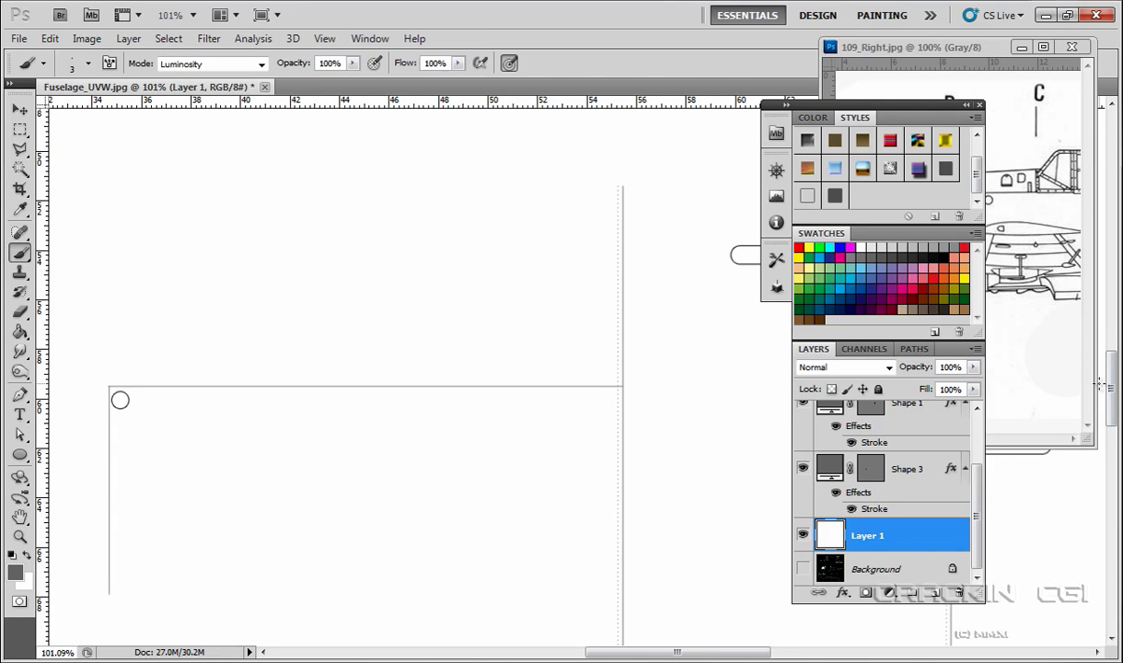
Step: Flatten the image and agree to discard the hidden layers
click(128, 39)
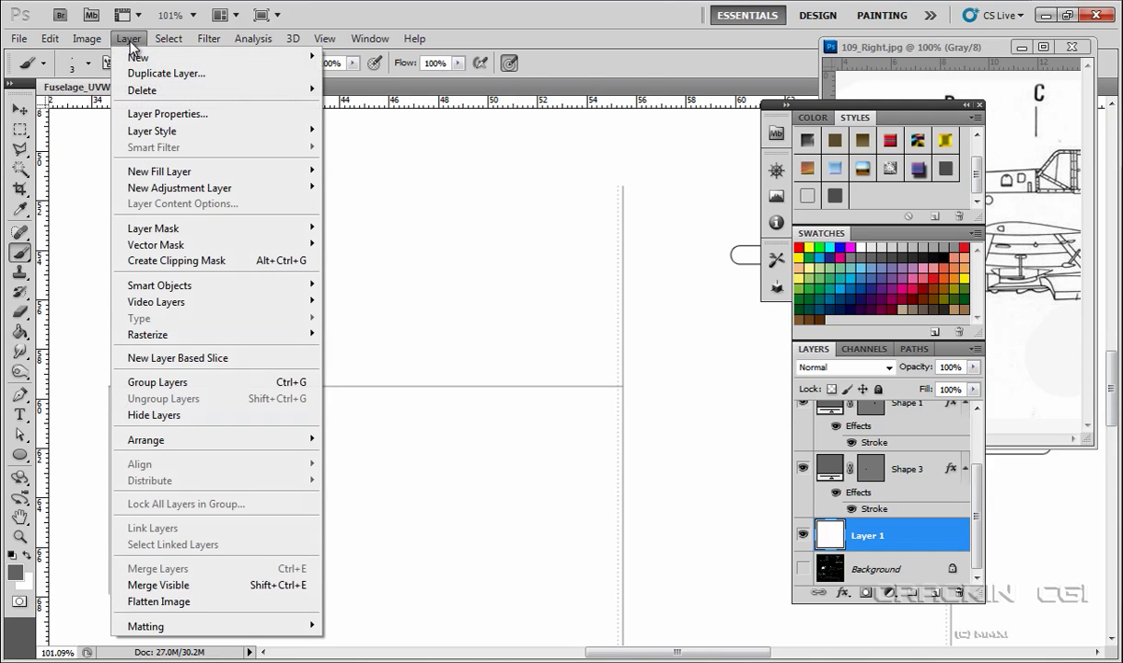
click(200, 603)
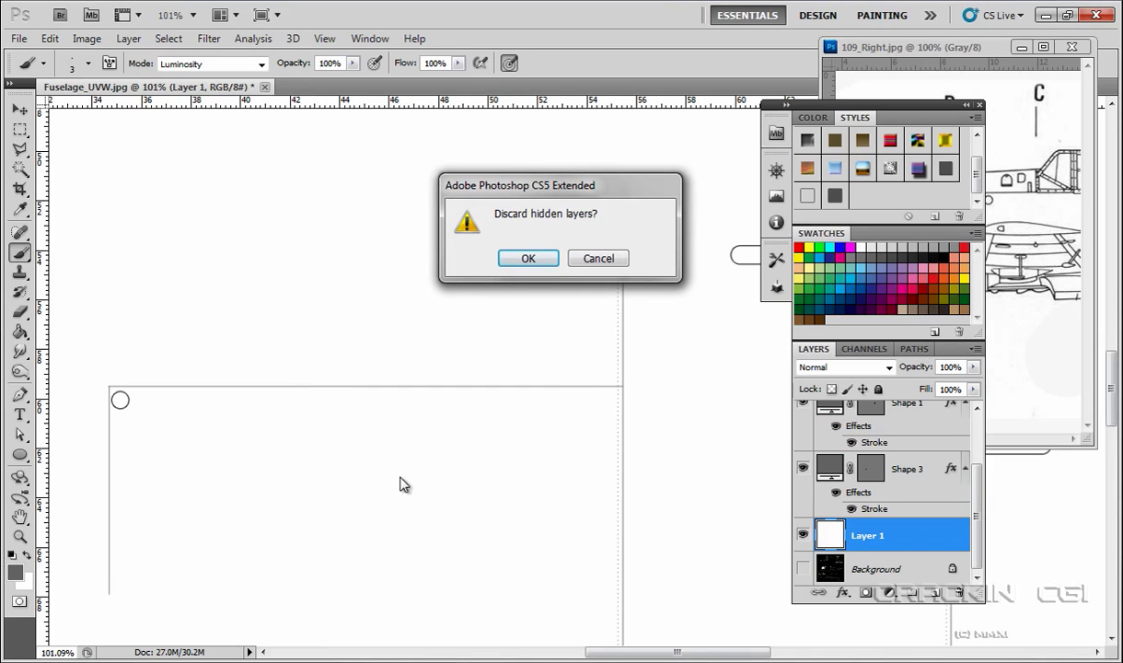
click(529, 260)
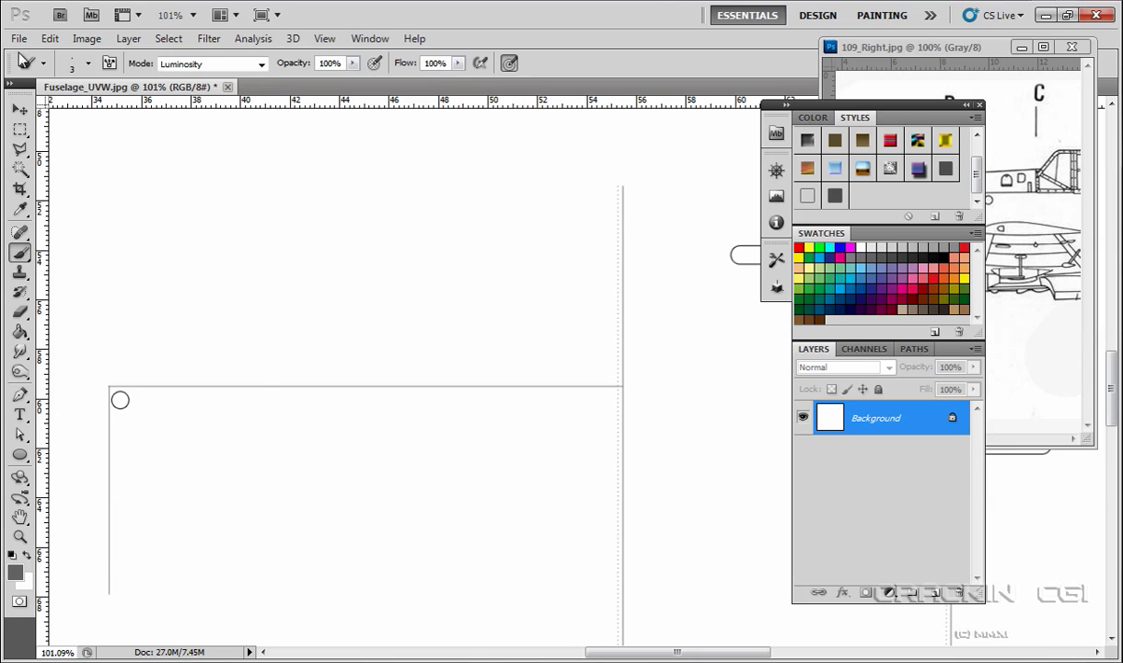
Step: Save the flattened image in the scenes folder as the JPEG Fuselage_UVW_Bump, with quality 10 and the Baseline Optimized format
click(18, 38)
click(41, 302)
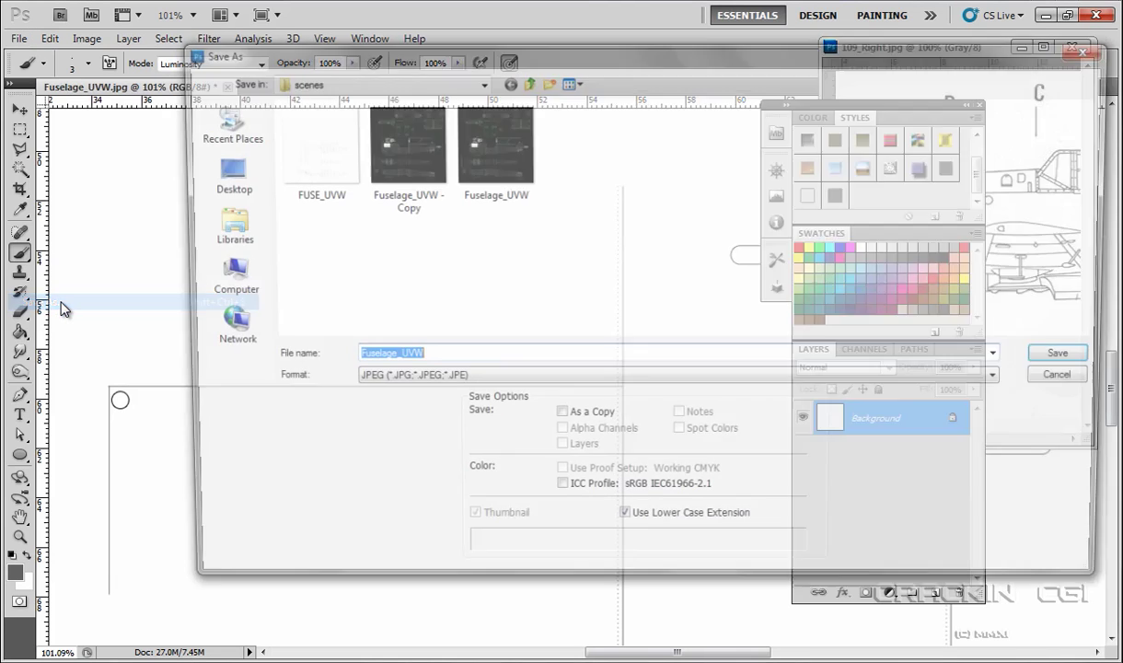
click(450, 358)
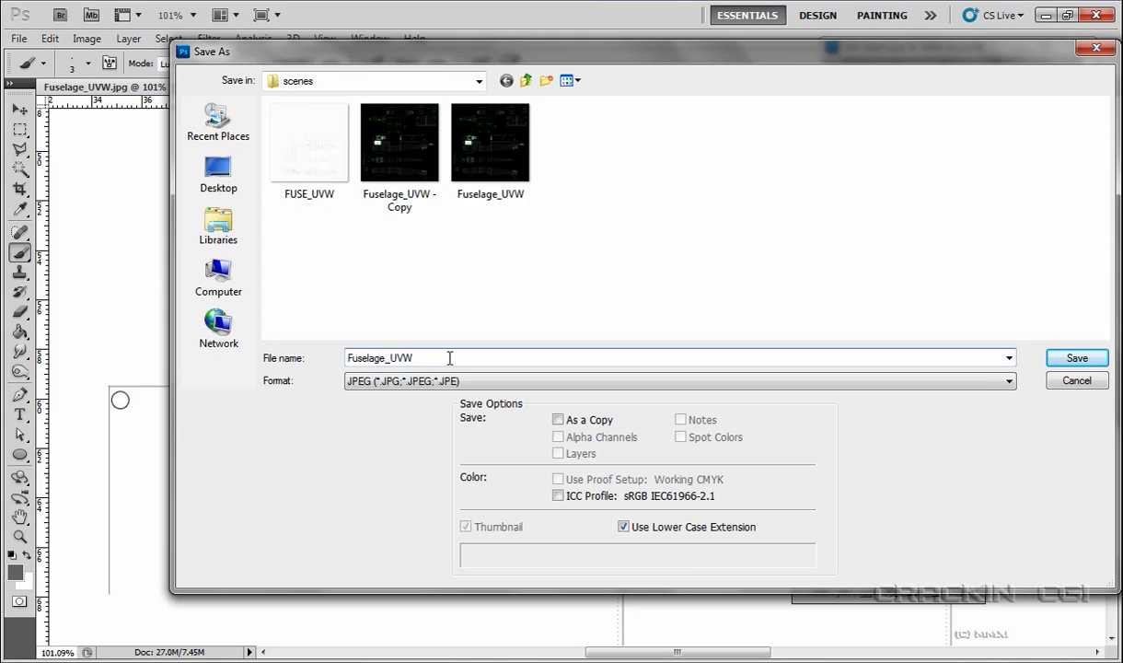
drag(450, 358, 349, 357)
click(444, 364)
text(_Bump)
click(1073, 359)
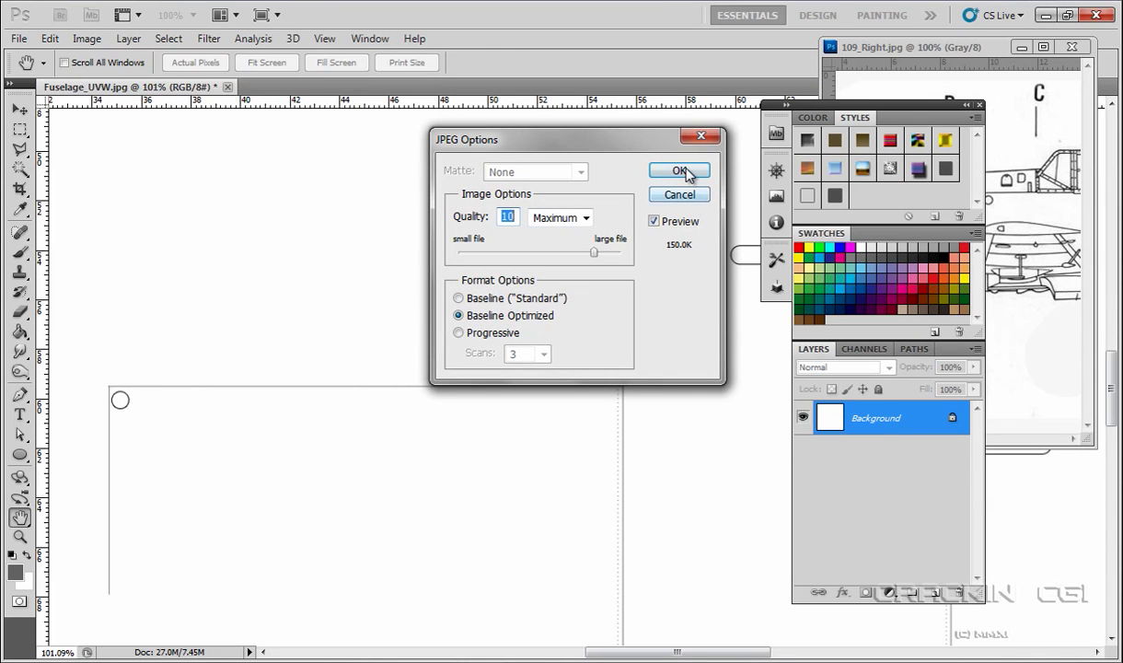
click(689, 171)
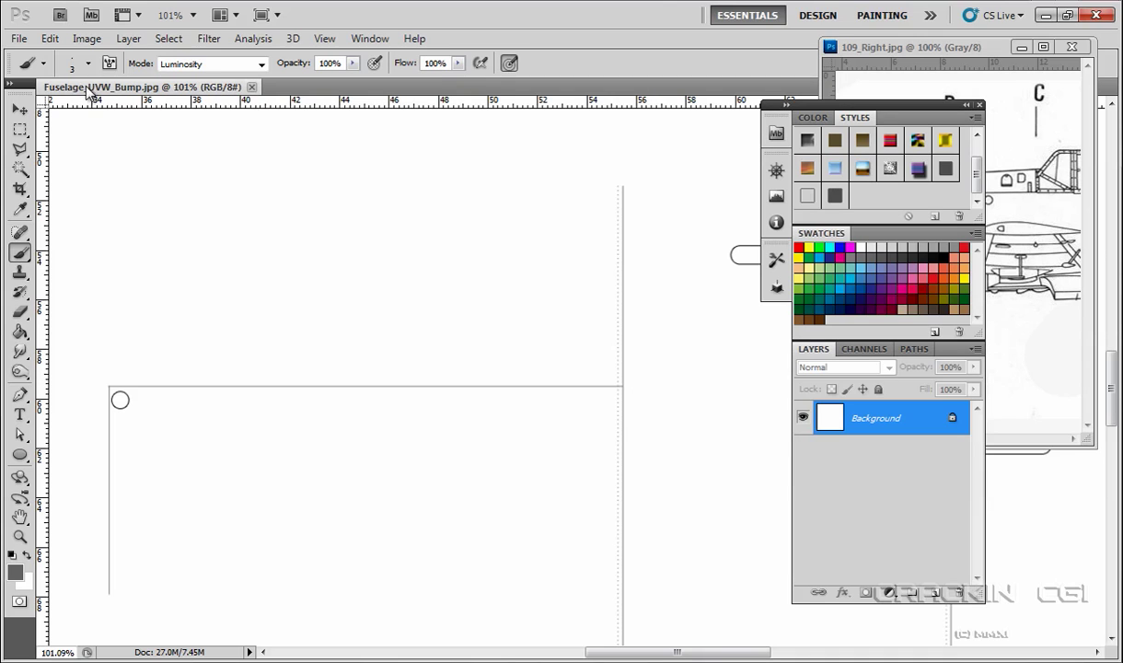
Step: Undo the flattening to bring the separate layers back
click(50, 40)
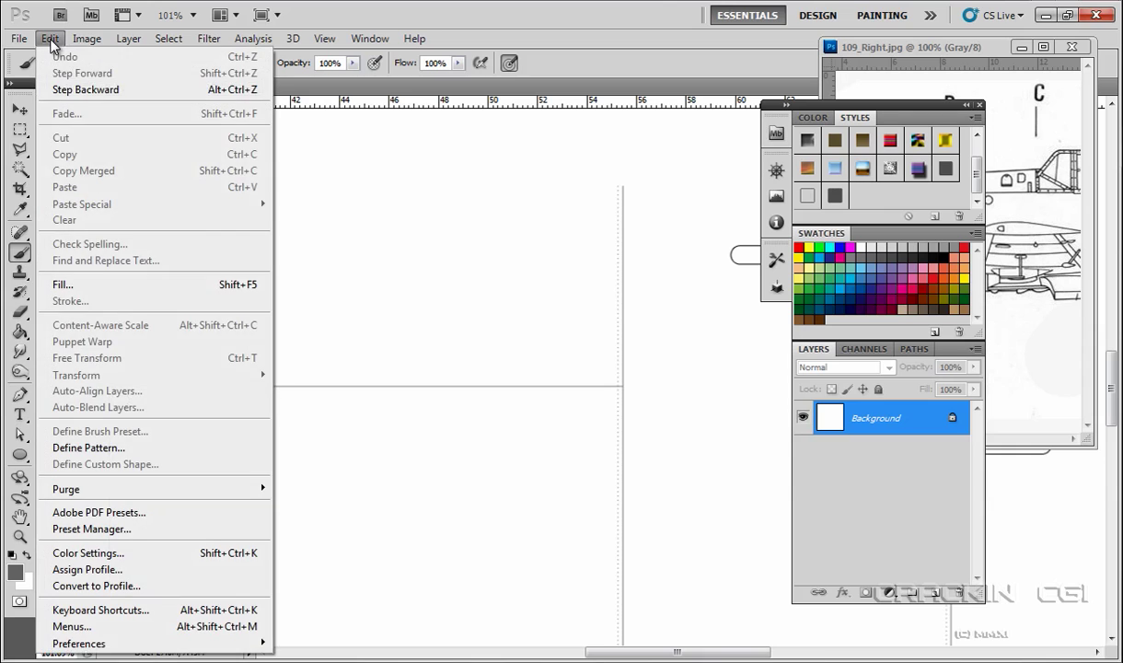
click(72, 88)
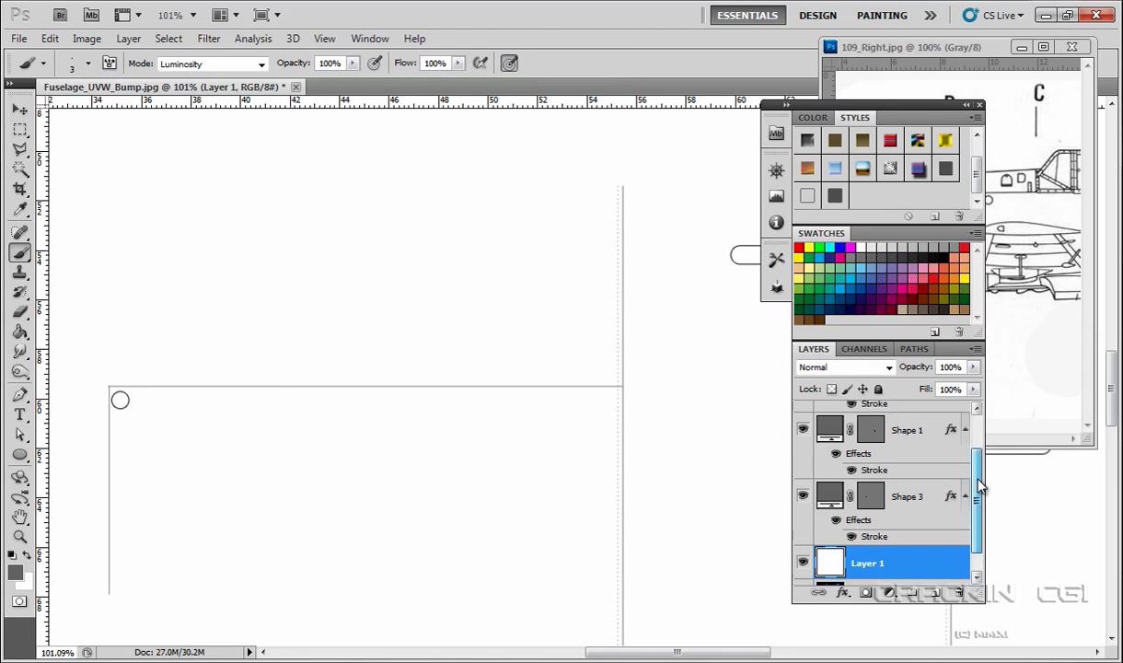
Step: Show the Background layer again and set Layer 1's opacity to 45%
drag(979, 482, 981, 518)
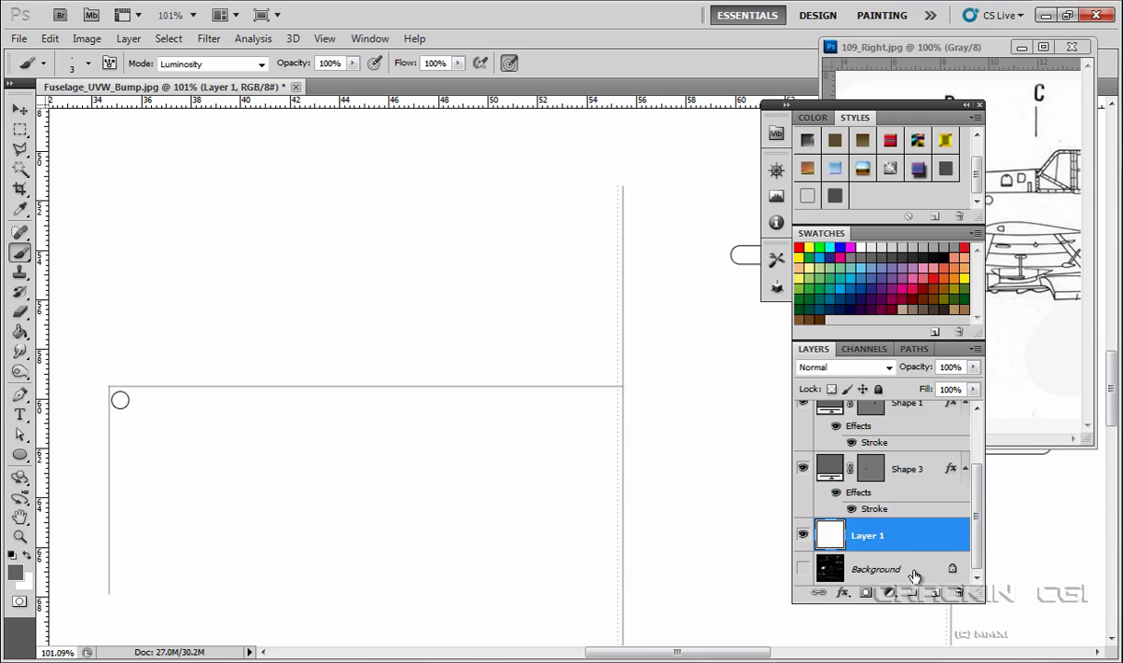
click(802, 570)
click(973, 367)
drag(957, 388, 928, 390)
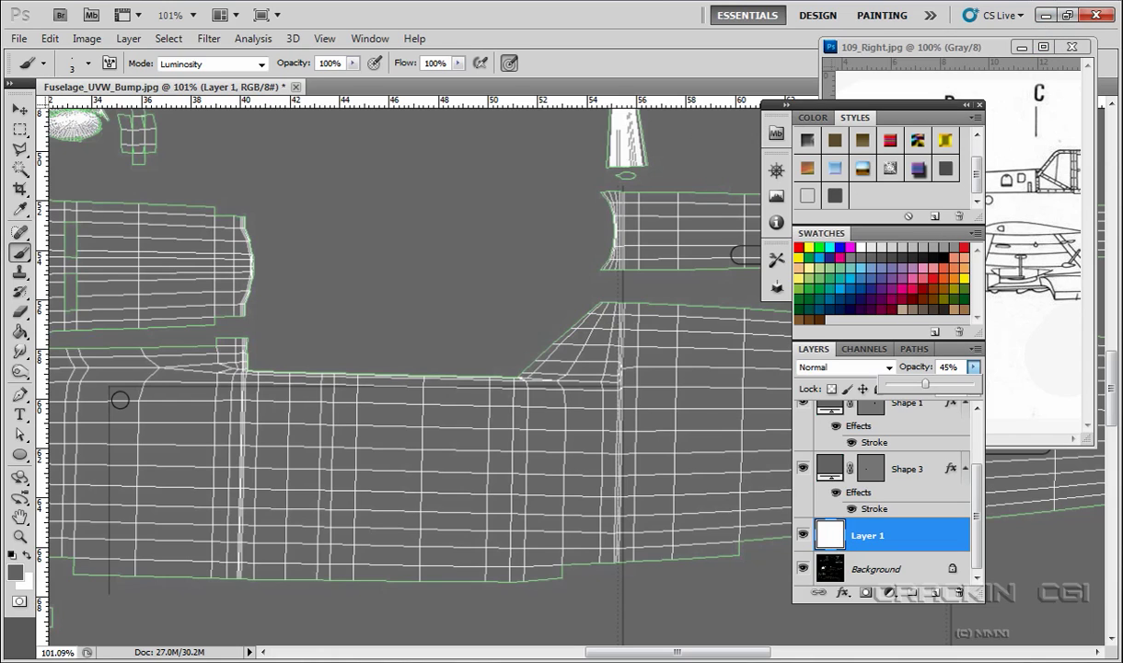
Step: Switch to 3ds Max, open the Material Editor and turn off the Diffuse Color map of the Fuselage_UVW_Map material
key(alt+Tab)
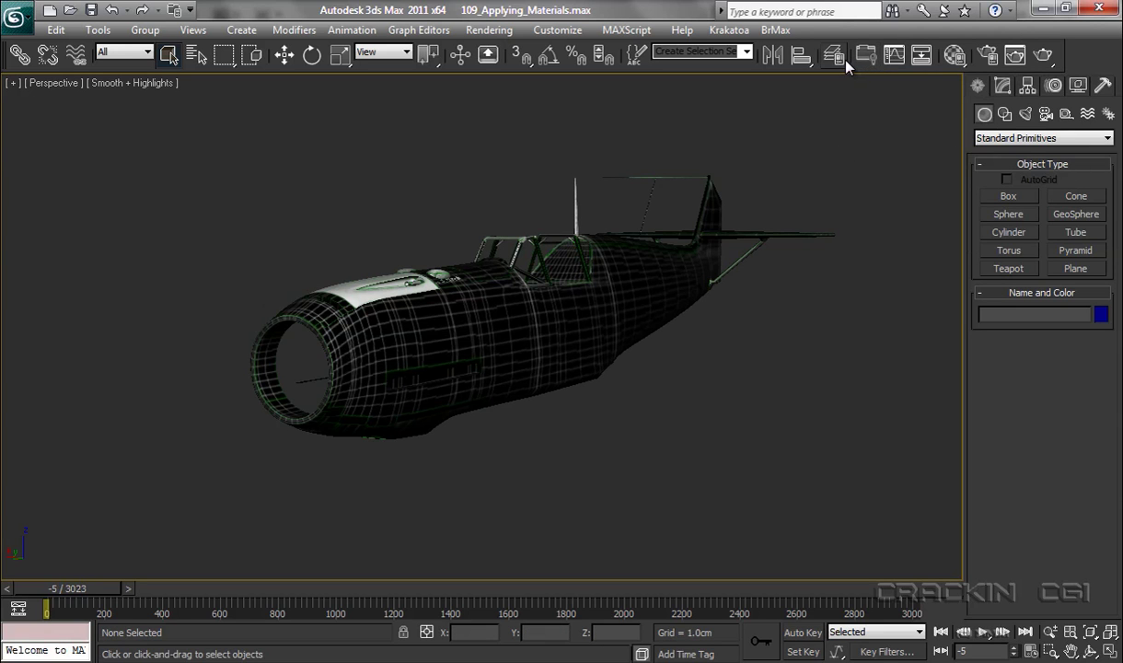
click(955, 56)
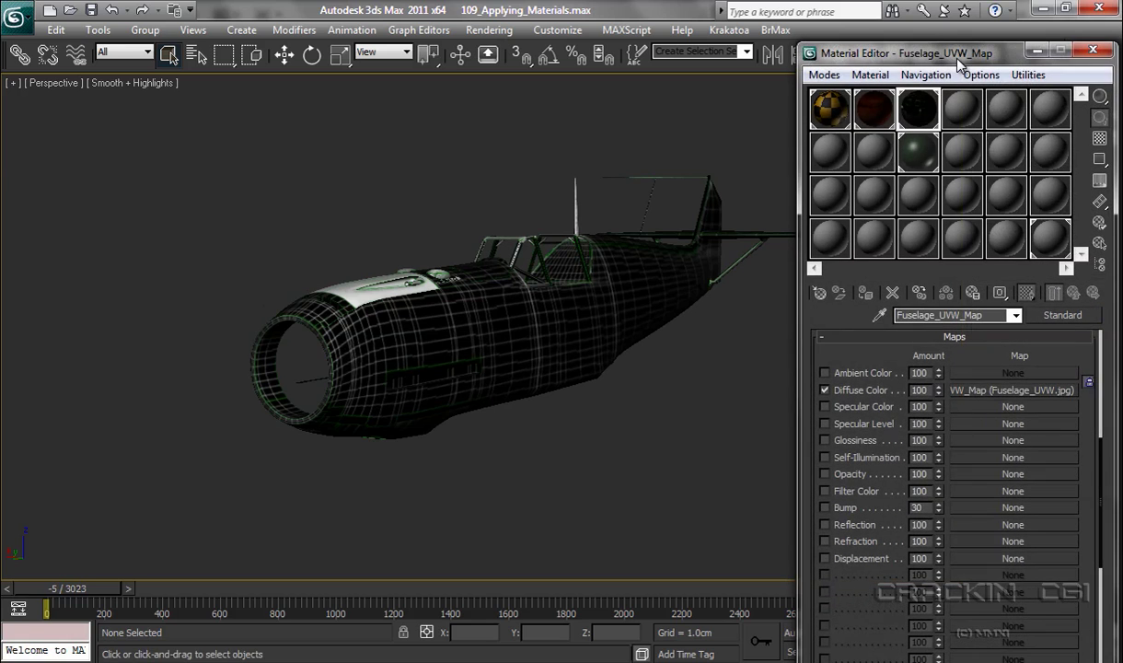
click(825, 391)
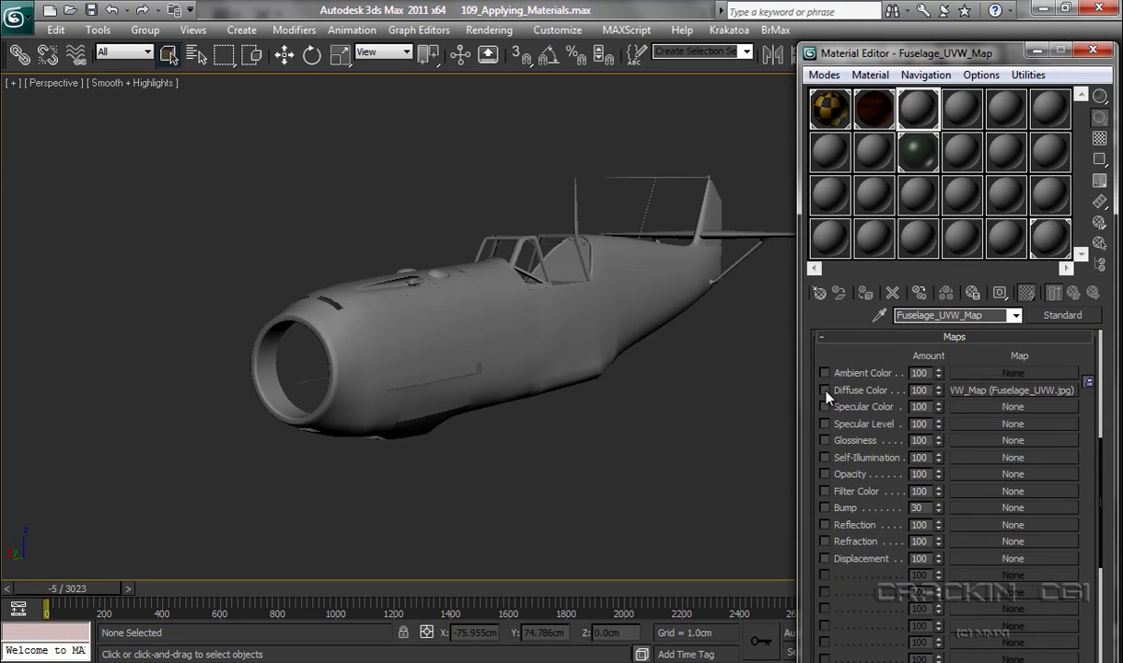
Step: Choose a standard Bitmap map for the Bump slot of the Fuselage_UVW_Map material
click(1007, 508)
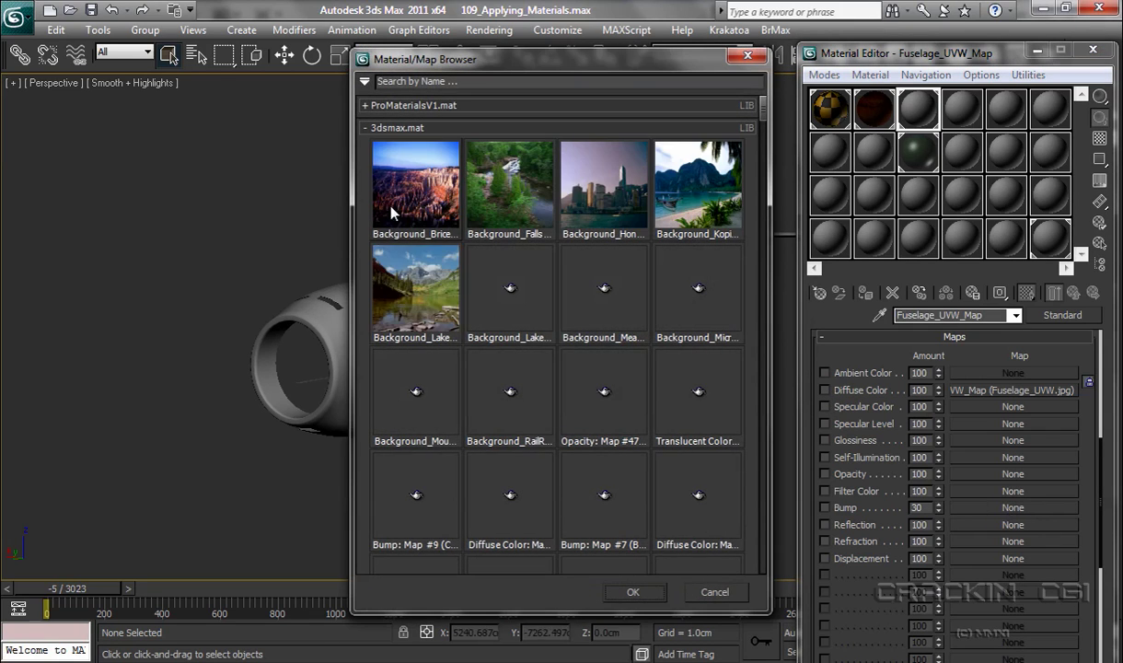
click(365, 128)
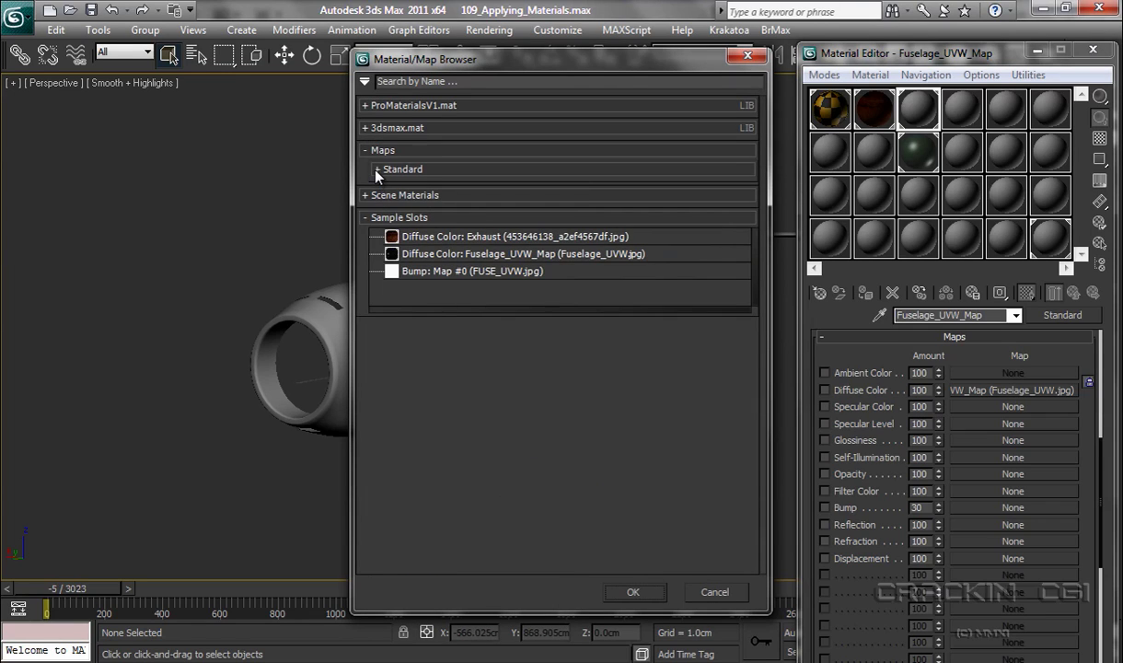
click(377, 170)
double_click(419, 187)
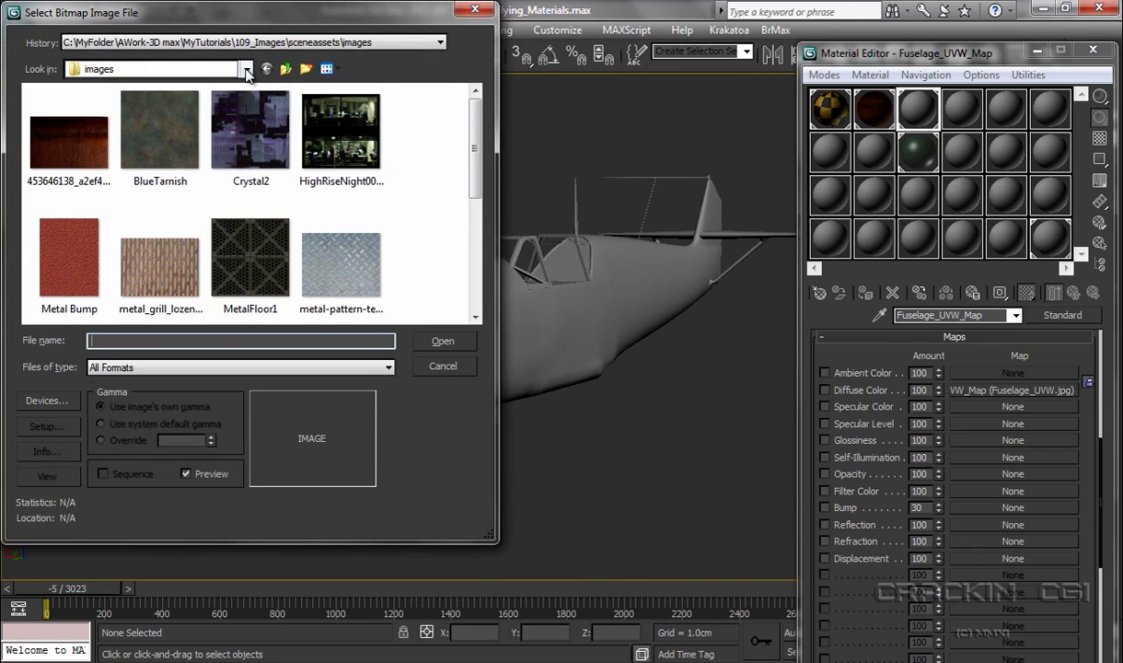
Step: Load FUSE_UVW from the scenes folder of 109_Images as the bump bitmap
click(247, 73)
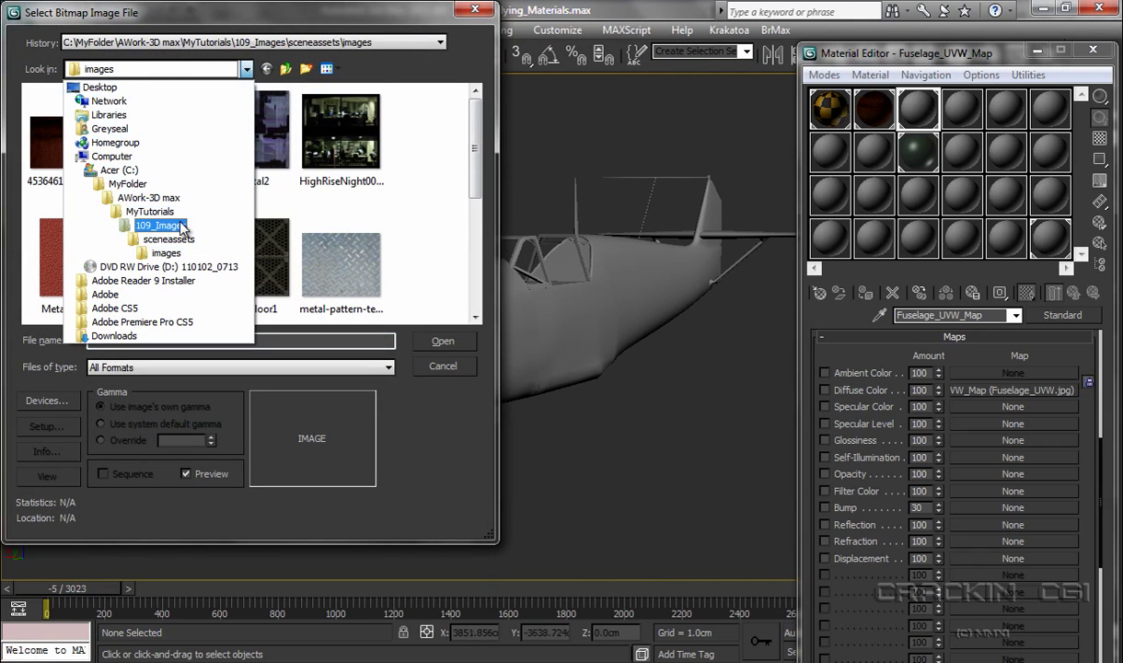
click(177, 228)
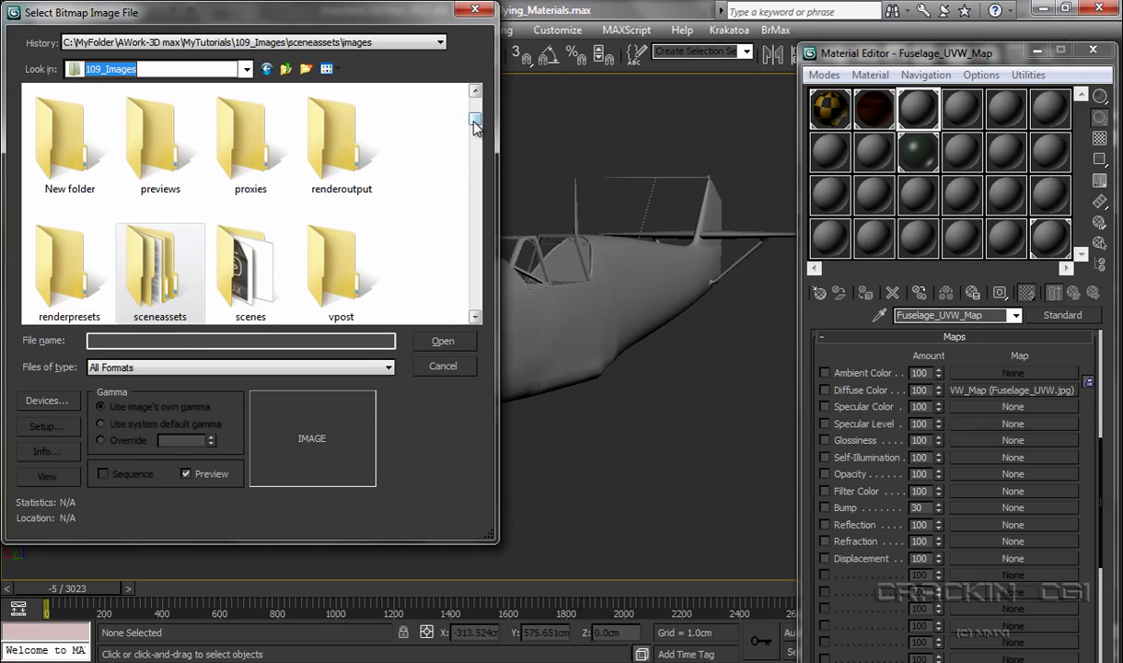
drag(474, 103, 455, 124)
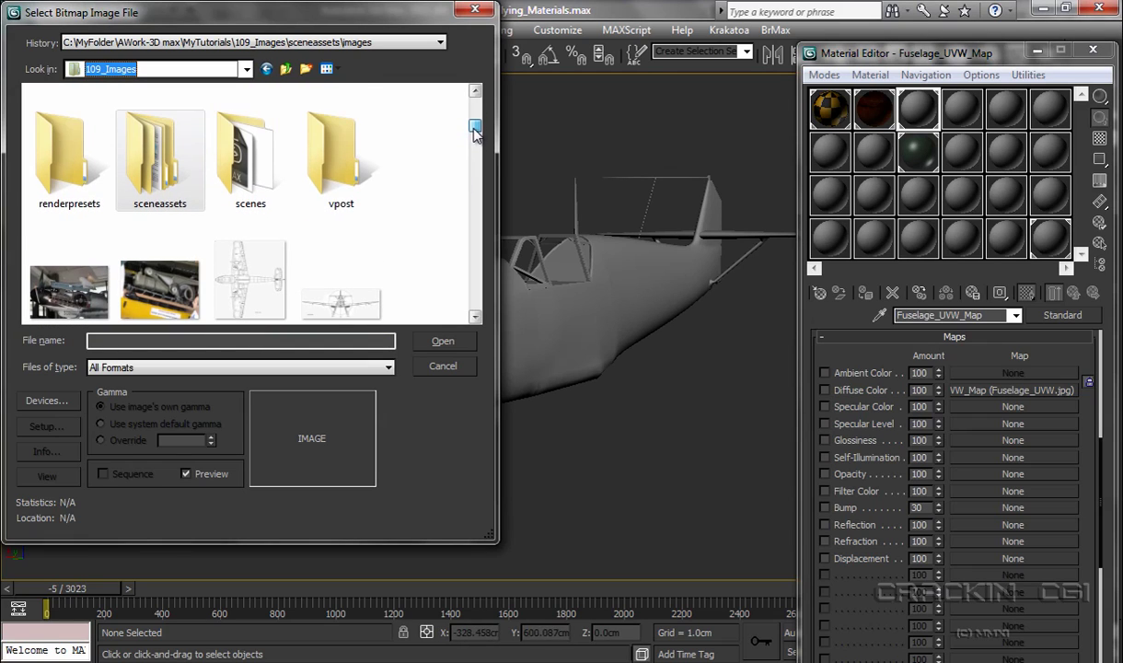
double_click(268, 179)
click(266, 179)
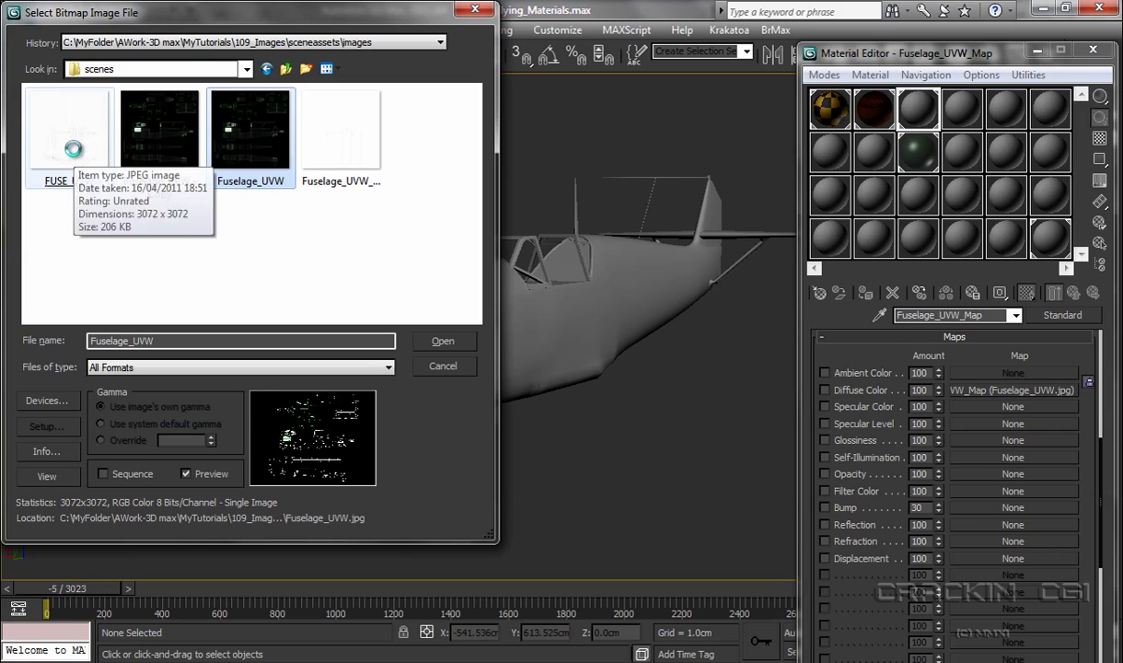
click(77, 156)
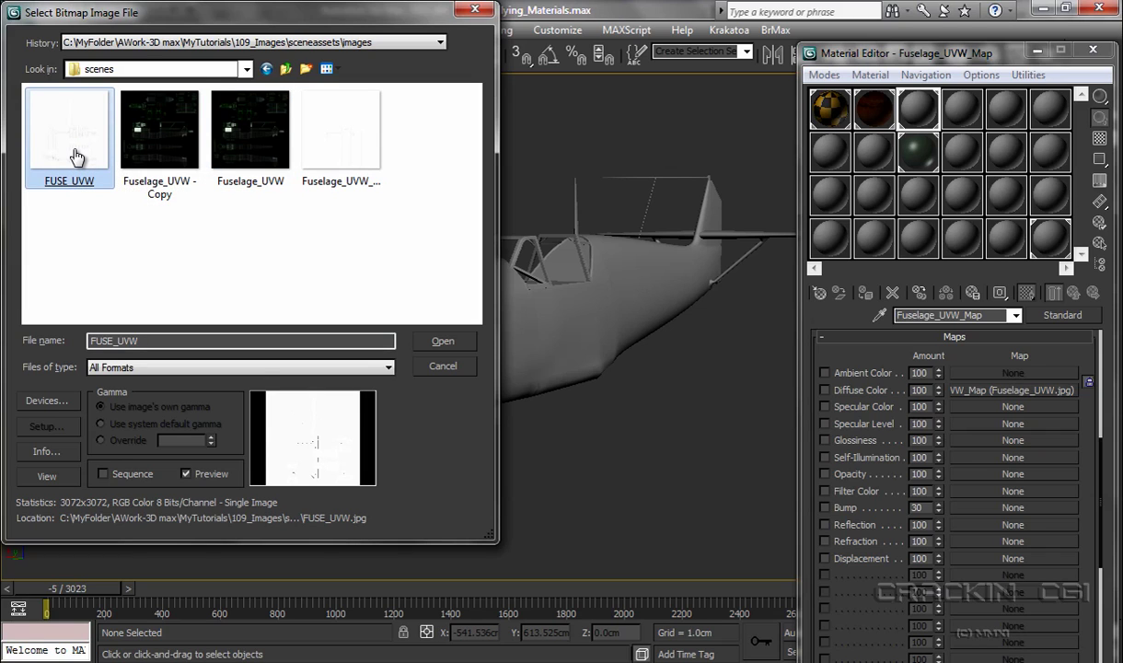
double_click(76, 157)
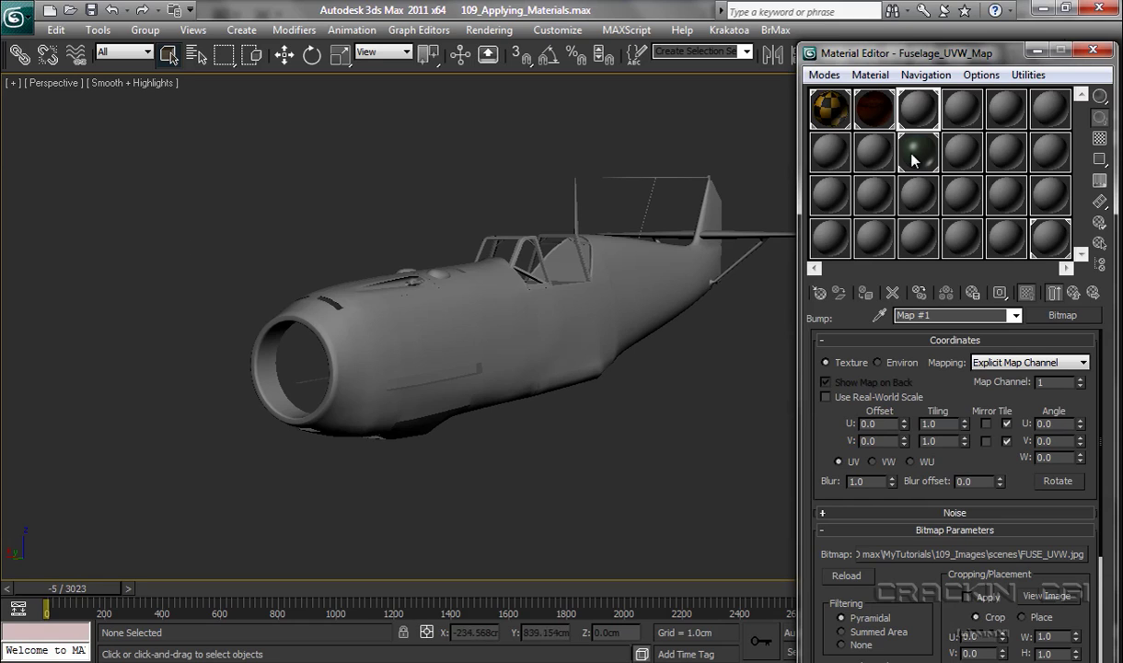
Step: Apply the Fuselage_UVW_Map material to the fuselage and set its Bump amount to 3
drag(916, 119, 614, 284)
drag(634, 413, 461, 386)
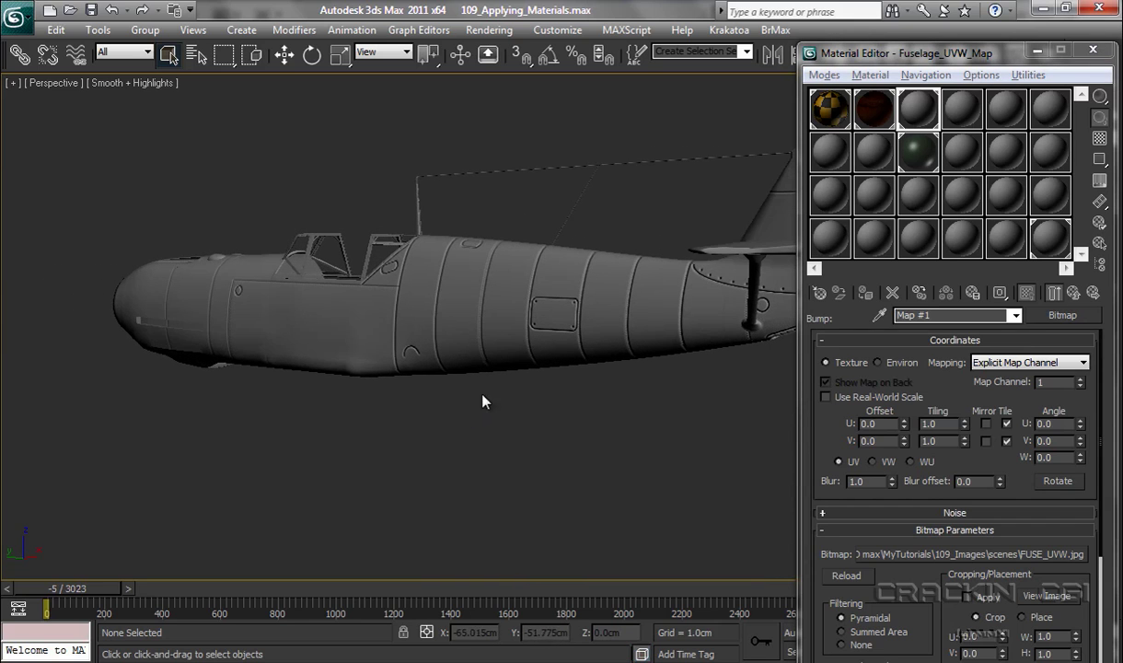
click(1054, 292)
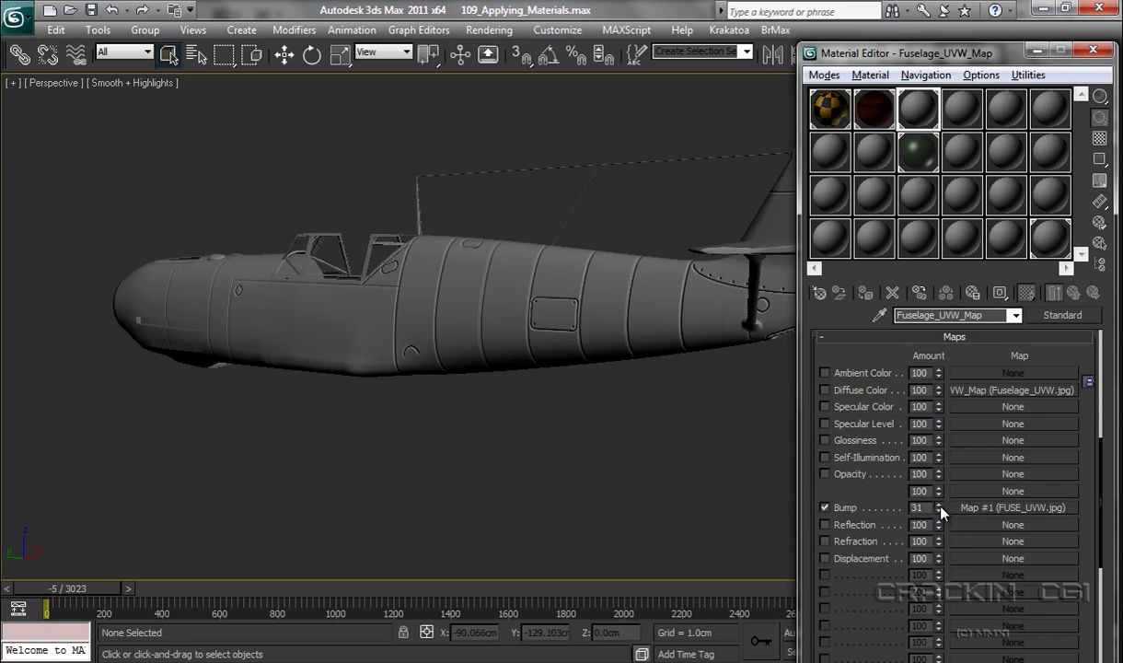
drag(941, 509, 943, 524)
drag(942, 527, 942, 529)
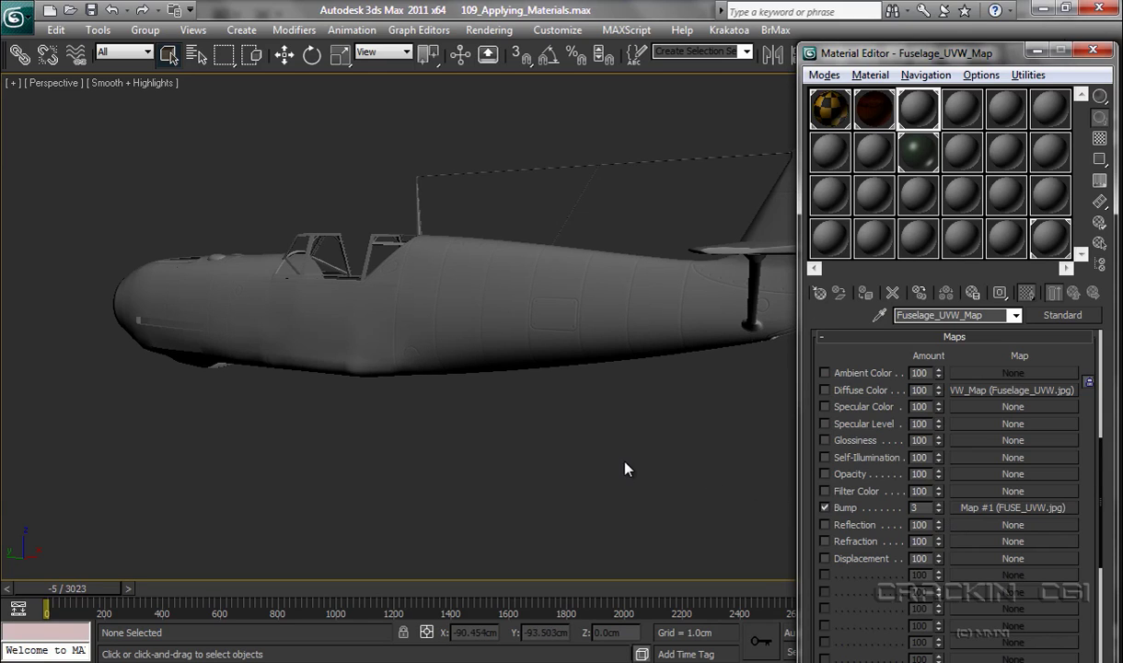
Step: Examine the bumped panel lines, rivets and hatches along both sides of the fuselage and around the cockpit
drag(625, 469, 568, 483)
scroll(569, 484, up, 5)
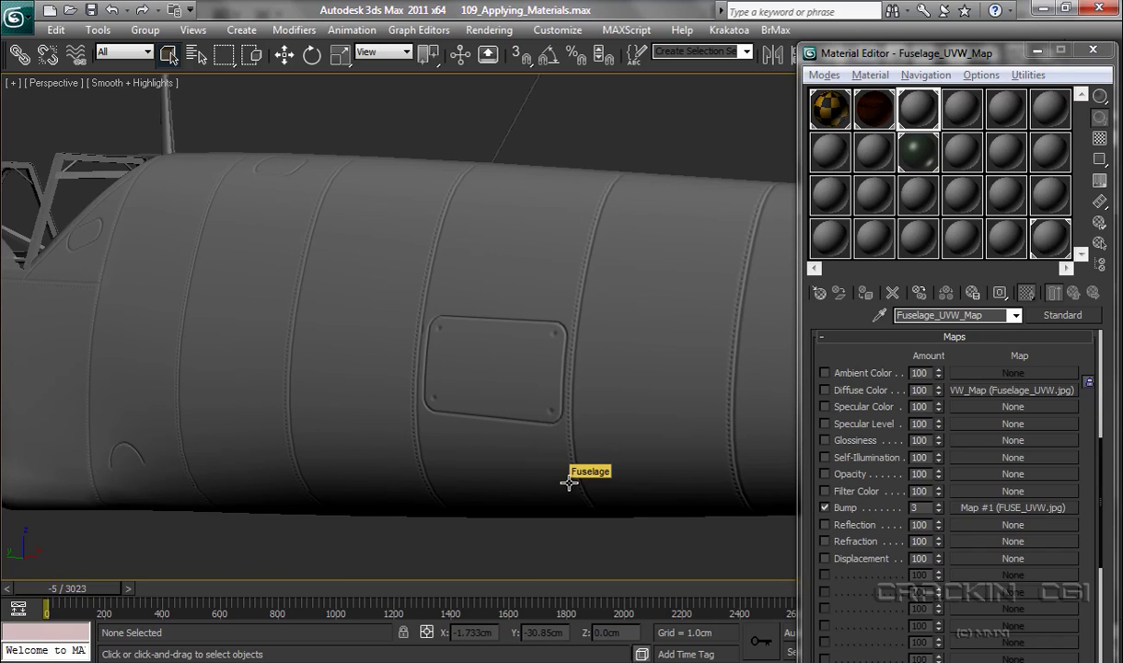
drag(593, 448, 594, 563)
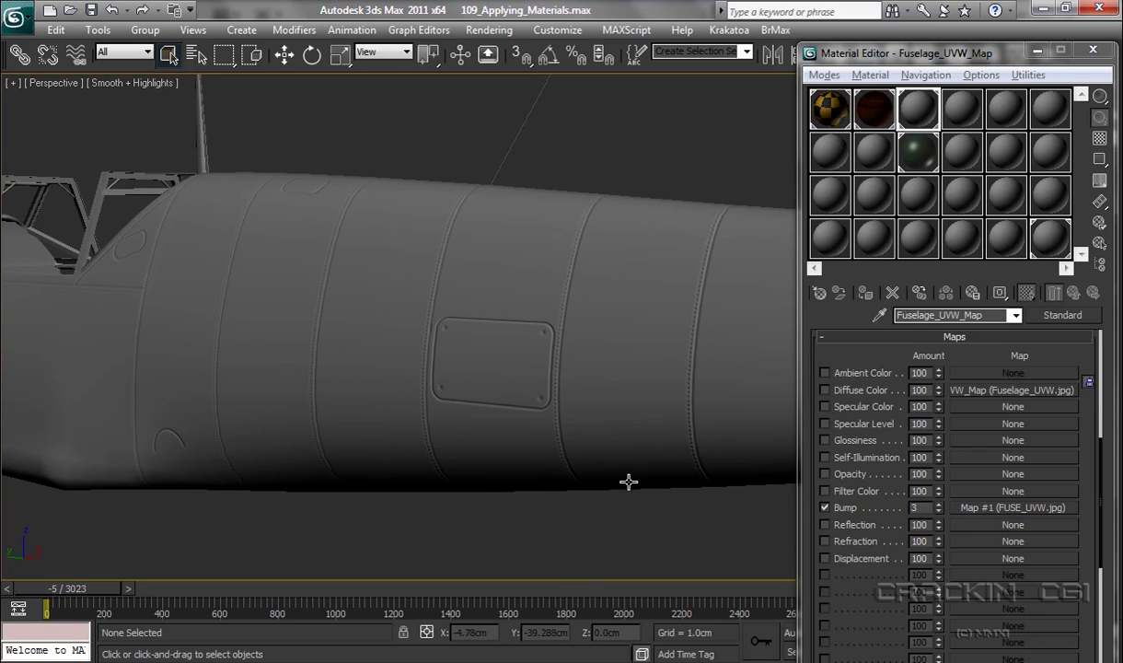
drag(629, 481, 533, 481)
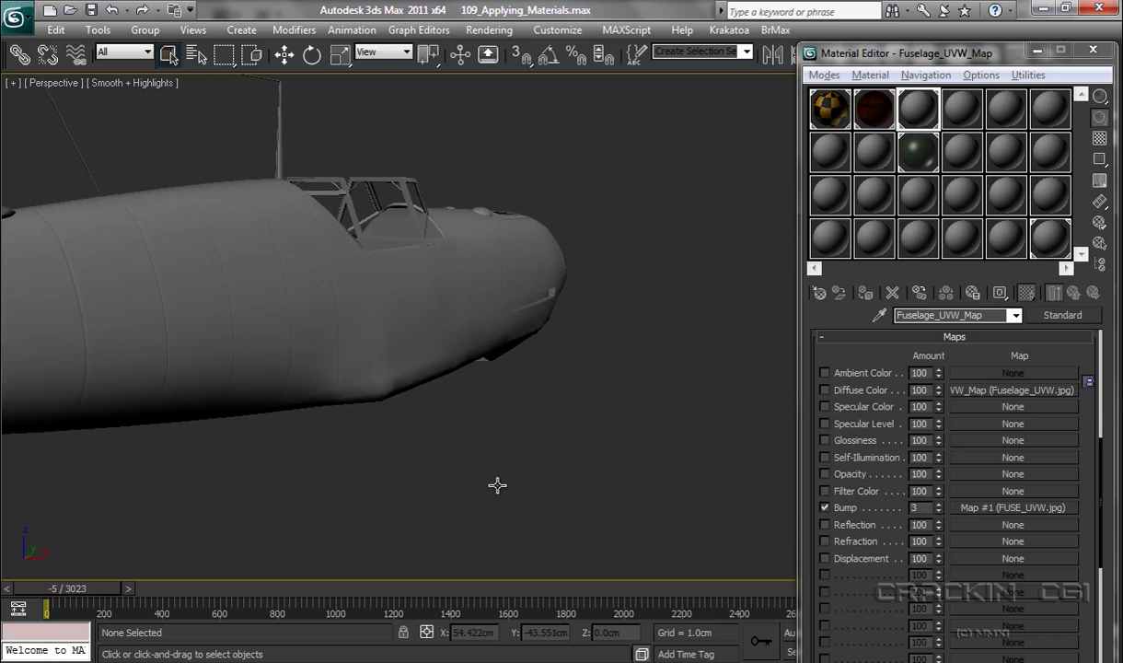
scroll(609, 449, up, 5)
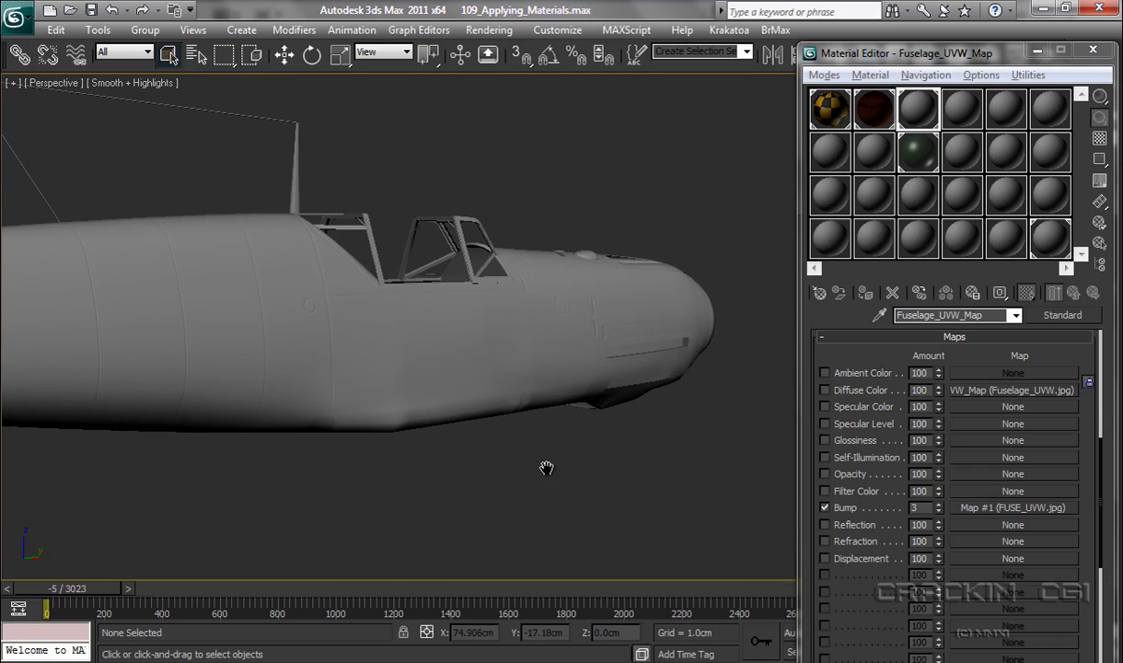
drag(609, 441, 578, 446)
scroll(703, 402, down, 1)
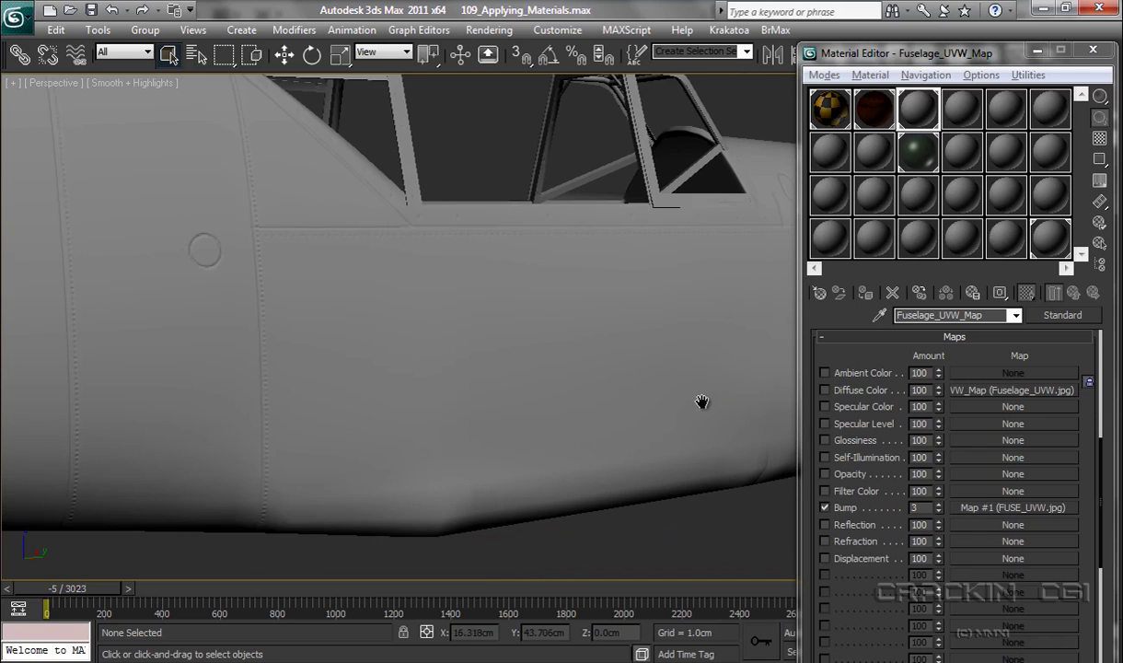
drag(701, 403, 381, 431)
drag(662, 363, 357, 453)
mouse_move(587, 417)
mouse_down()
mouse_move(482, 439)
mouse_move(357, 509)
mouse_up()
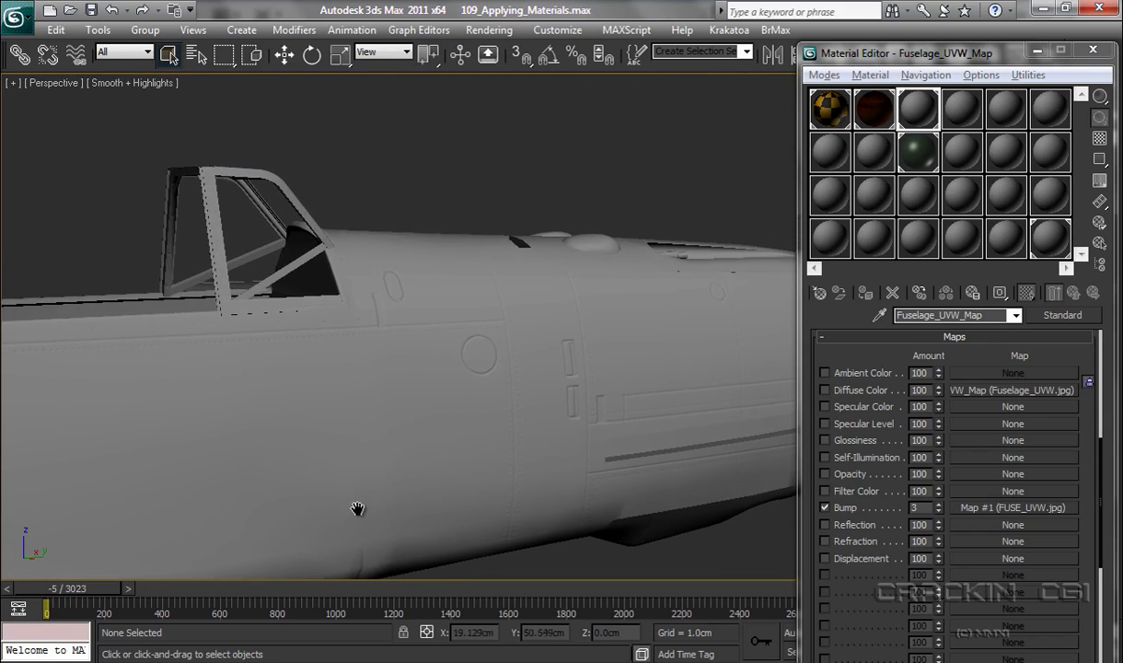
drag(563, 475, 525, 475)
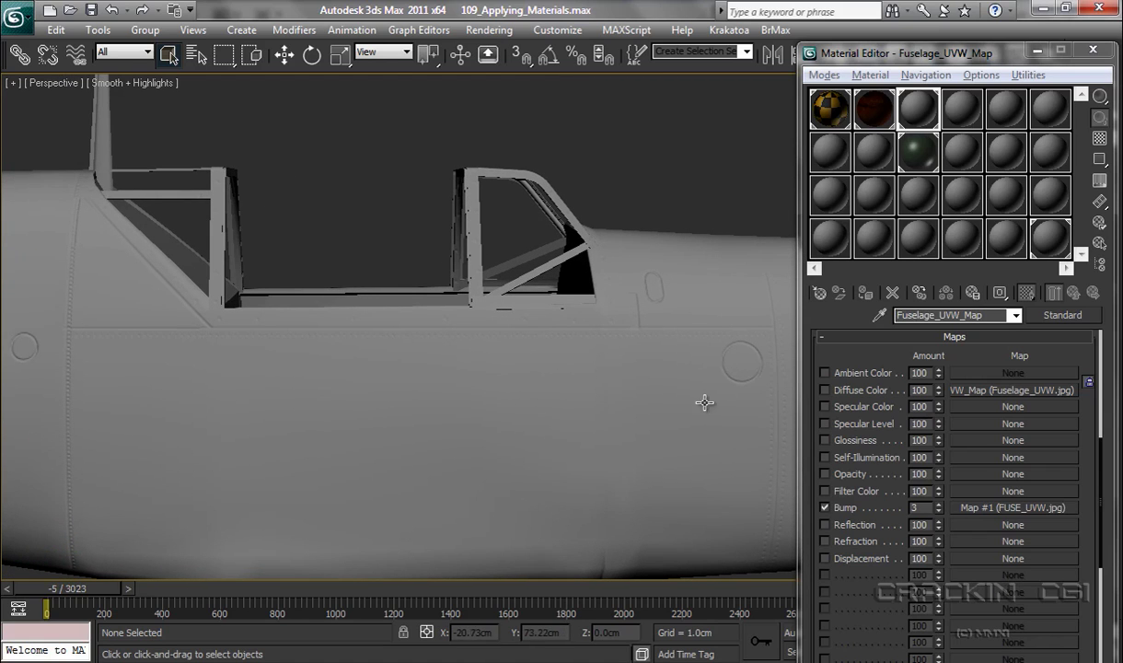
drag(704, 402, 565, 405)
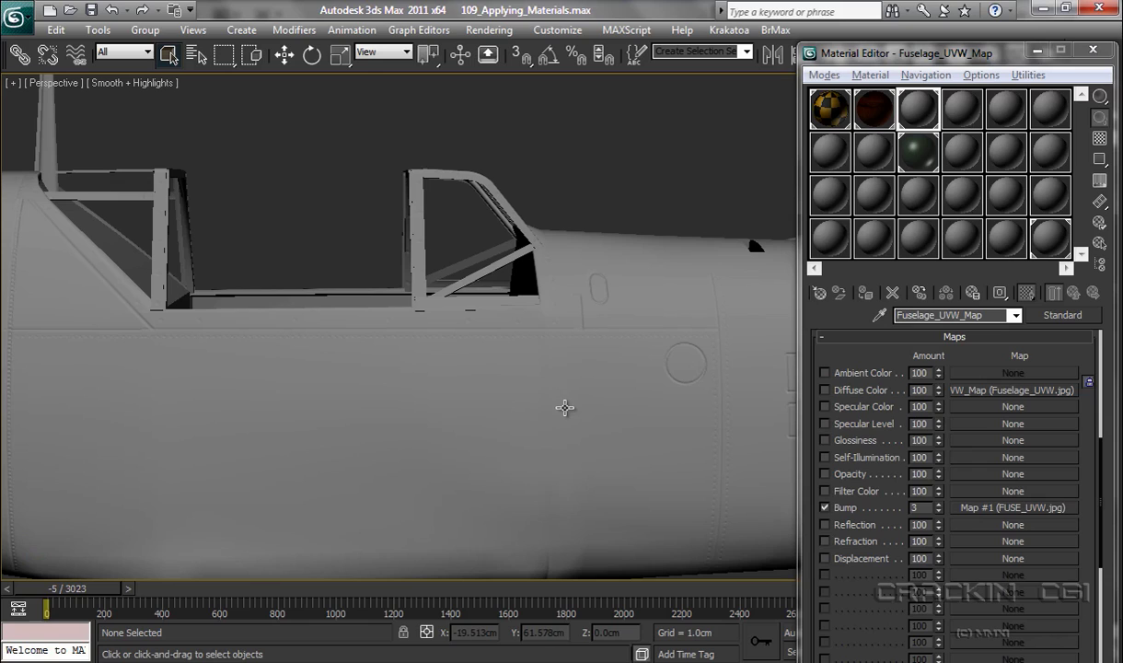